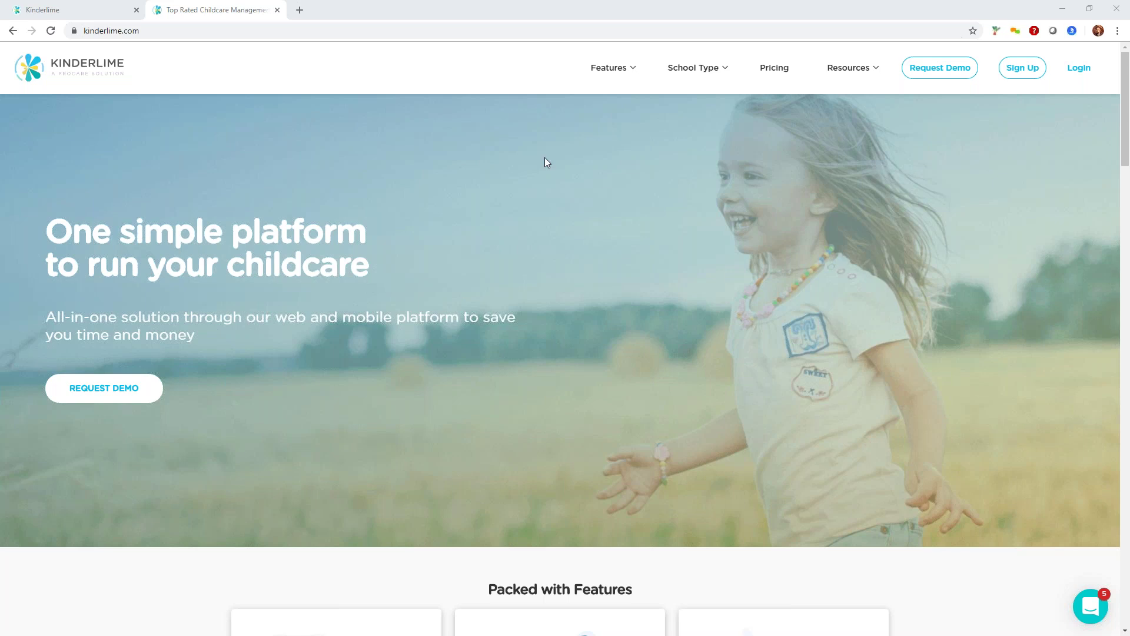
Minimize Chrome to reveal the mirrored tablet's All Rooms list of children.
click(1063, 8)
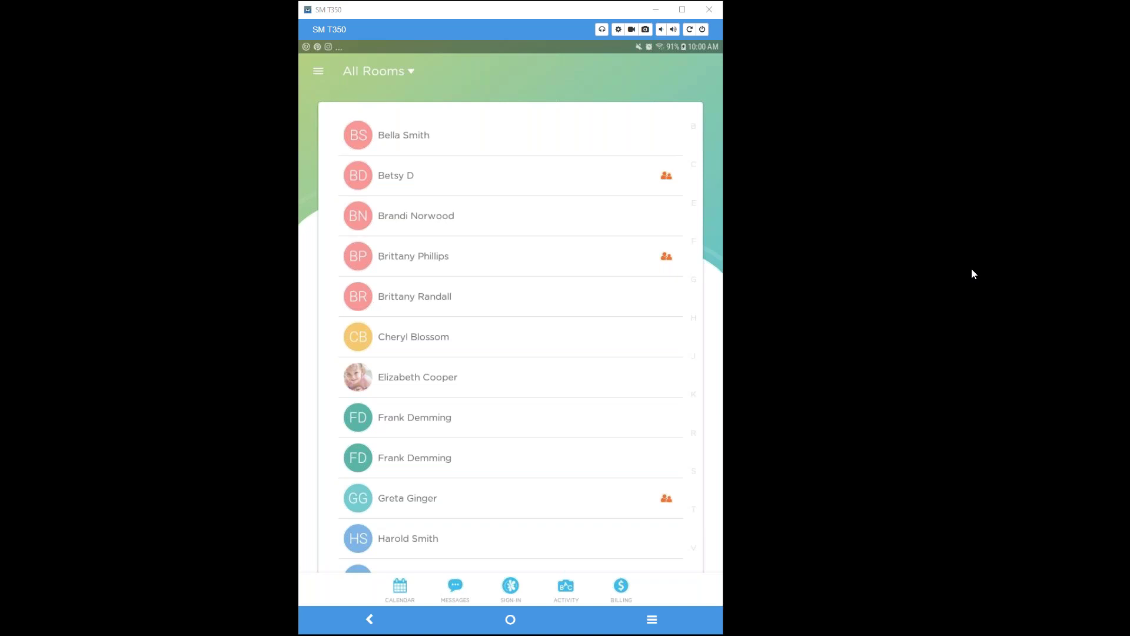
Arrange the image.png and image (1).png screenshots side by side, then close image (1).png.
drag(1129, 246, 755, 162)
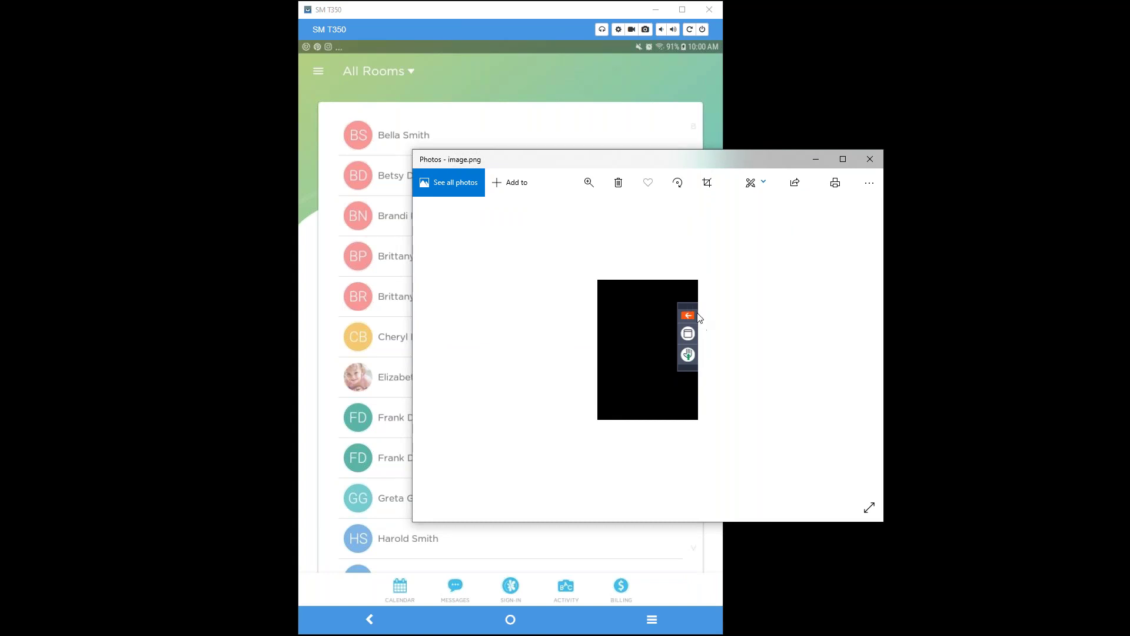
drag(1129, 244, 597, 166)
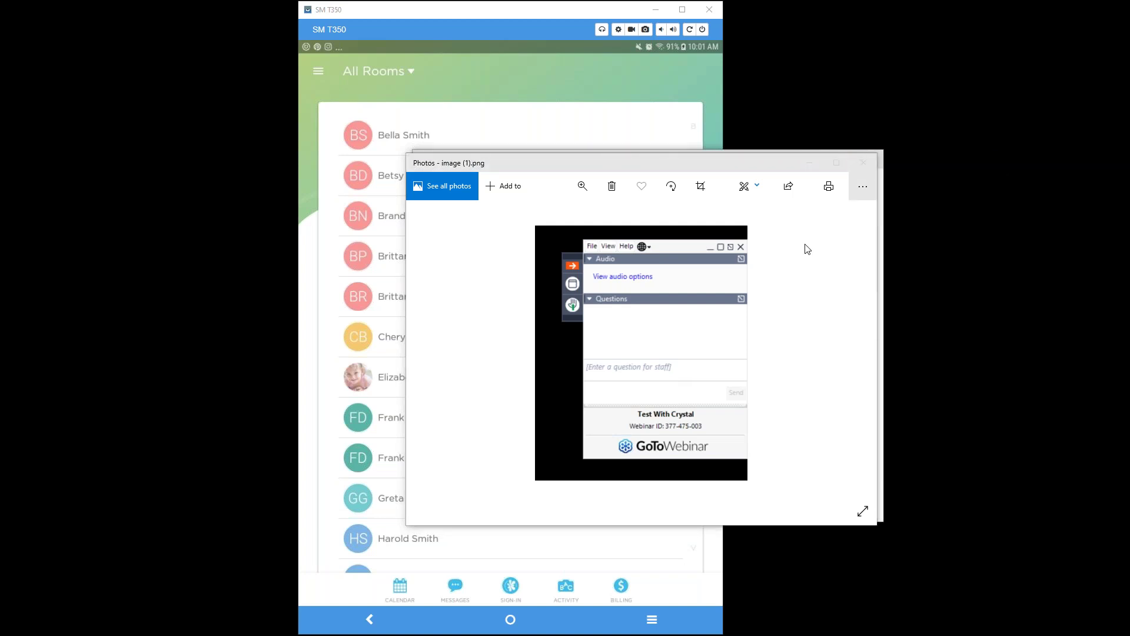
drag(790, 169, 839, 406)
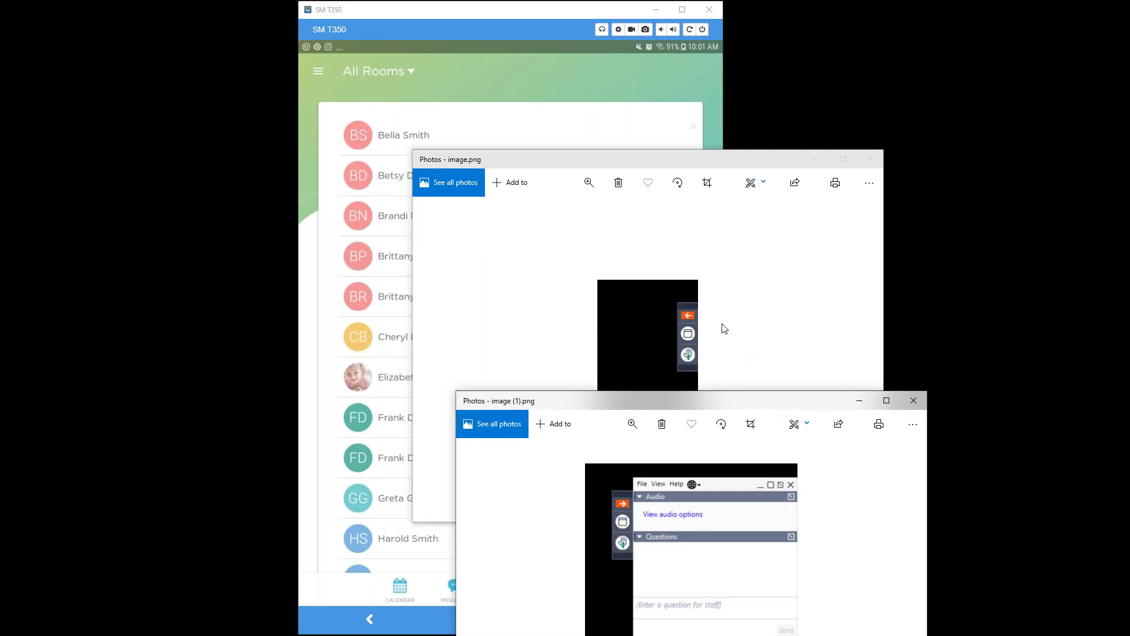
drag(734, 178, 777, 68)
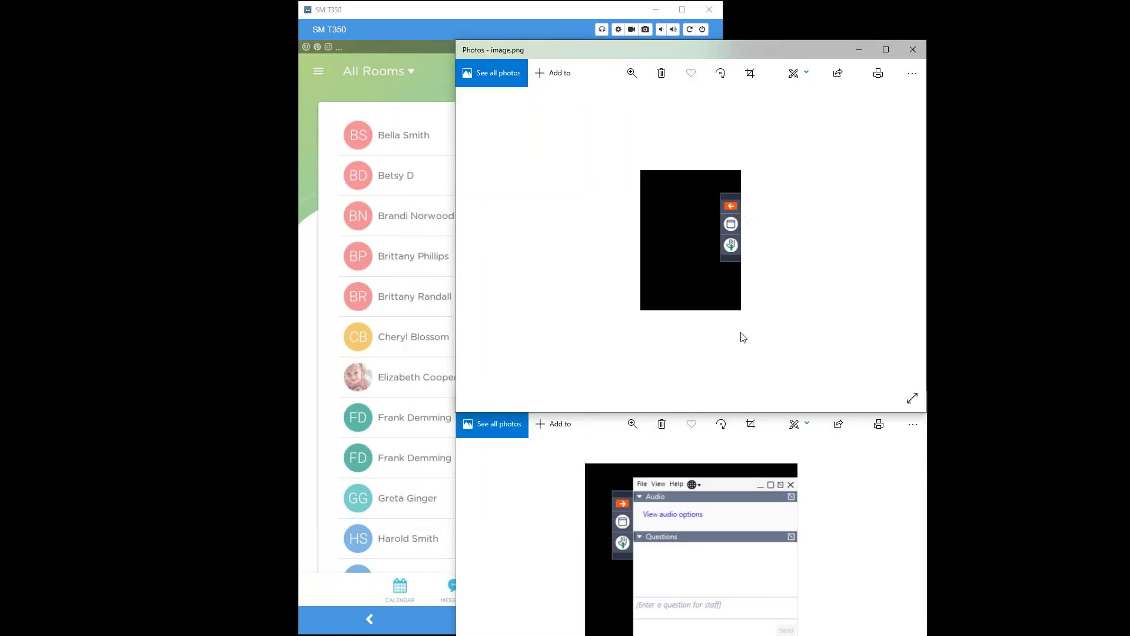
drag(807, 398, 809, 89)
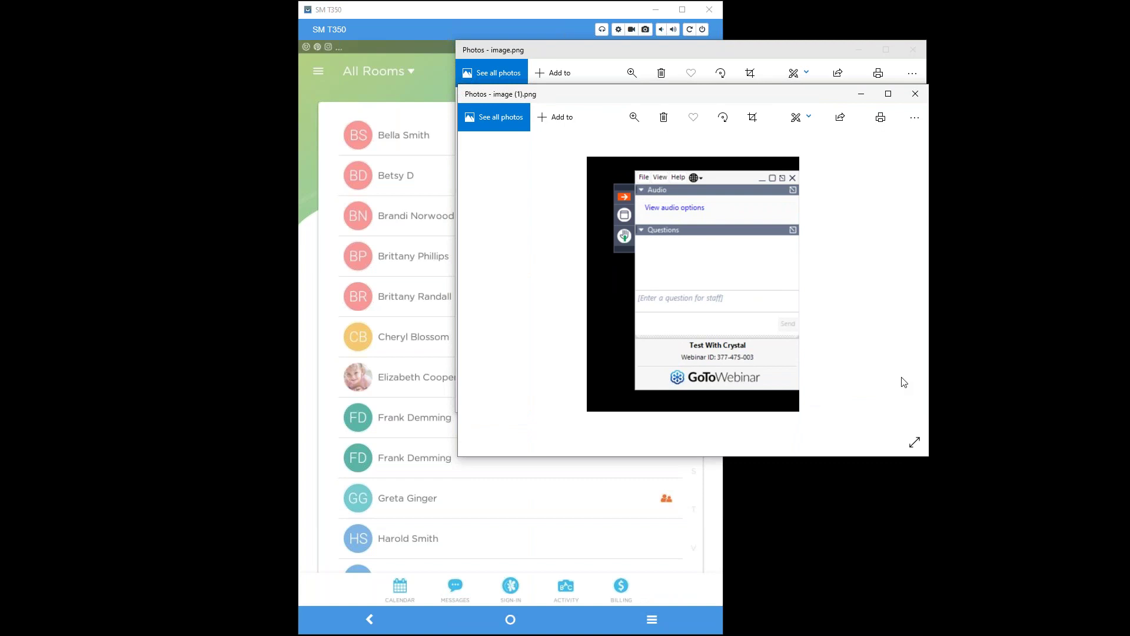
click(915, 94)
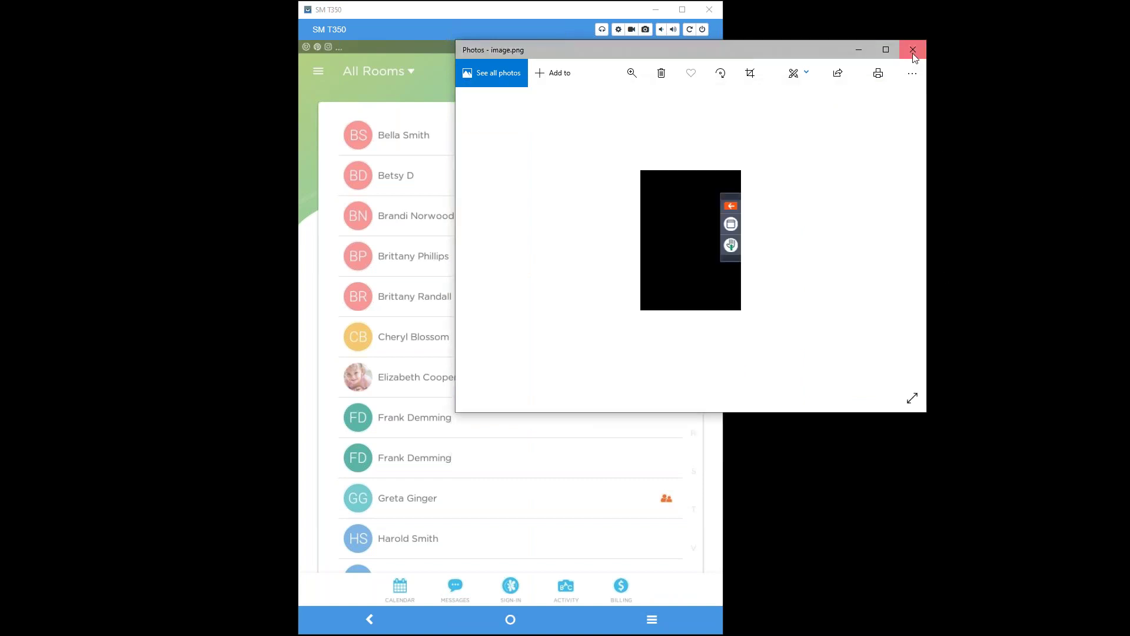
Close image.png and bring up the Attendance and Parent Kiosk sign-in choices.
click(913, 51)
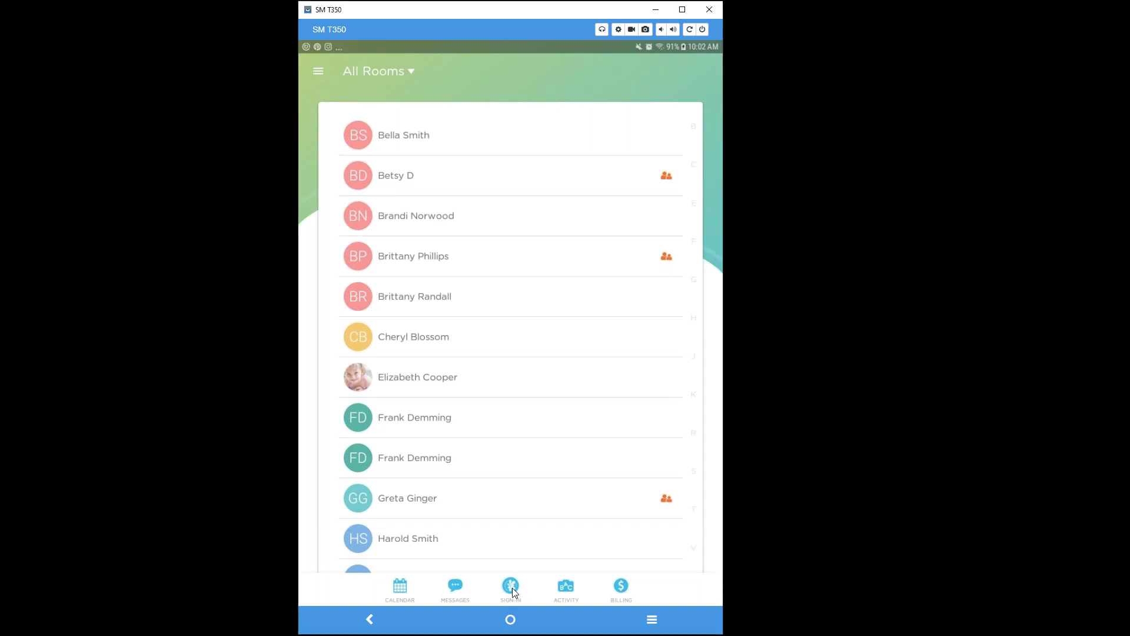
click(512, 587)
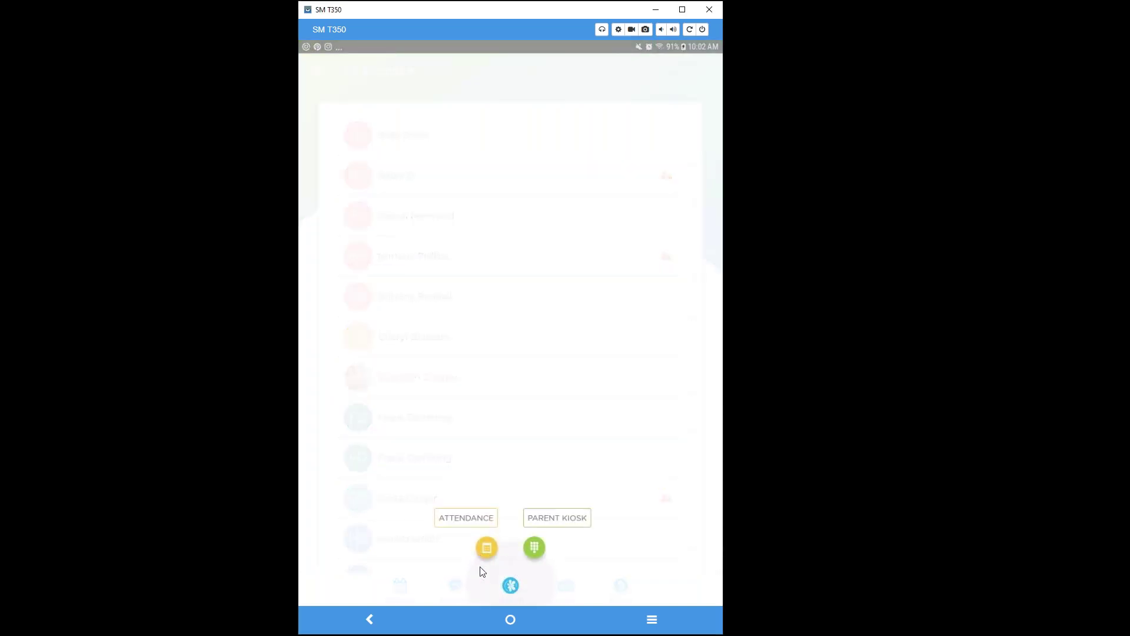
Open the Parent Kiosk children list and switch to the Sign-In Kiosk PIN entry.
click(533, 547)
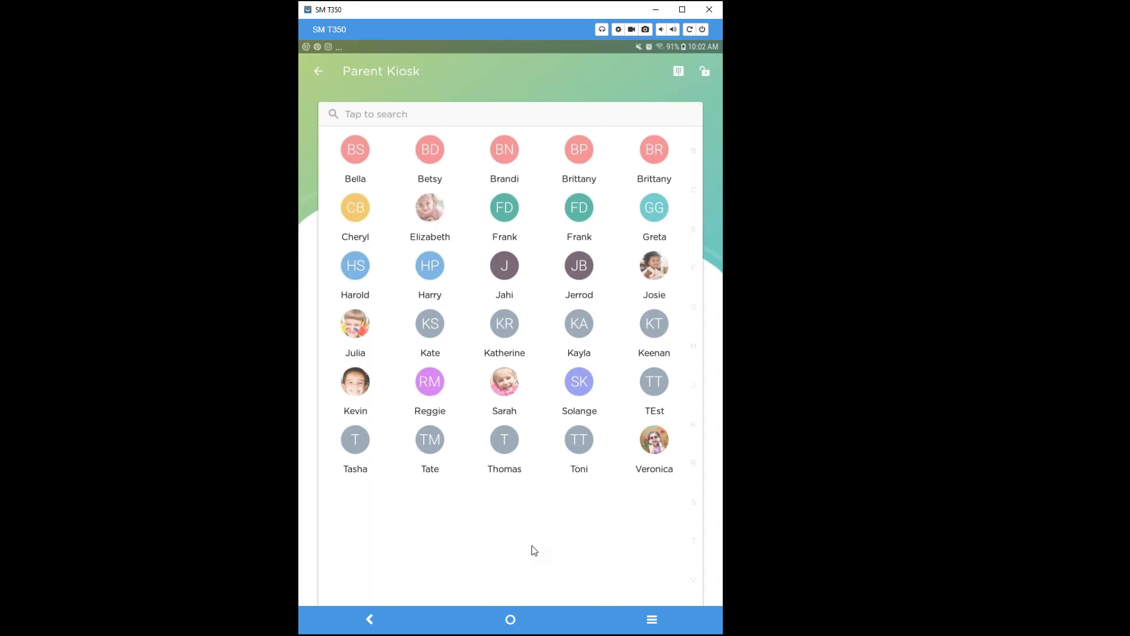
click(1120, 306)
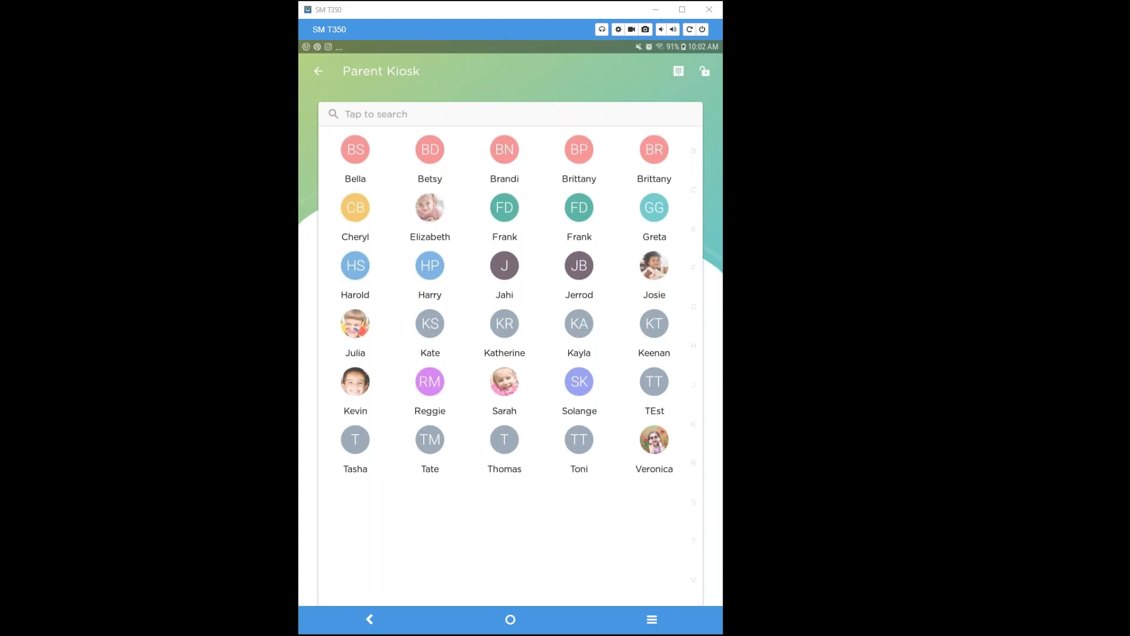
click(679, 72)
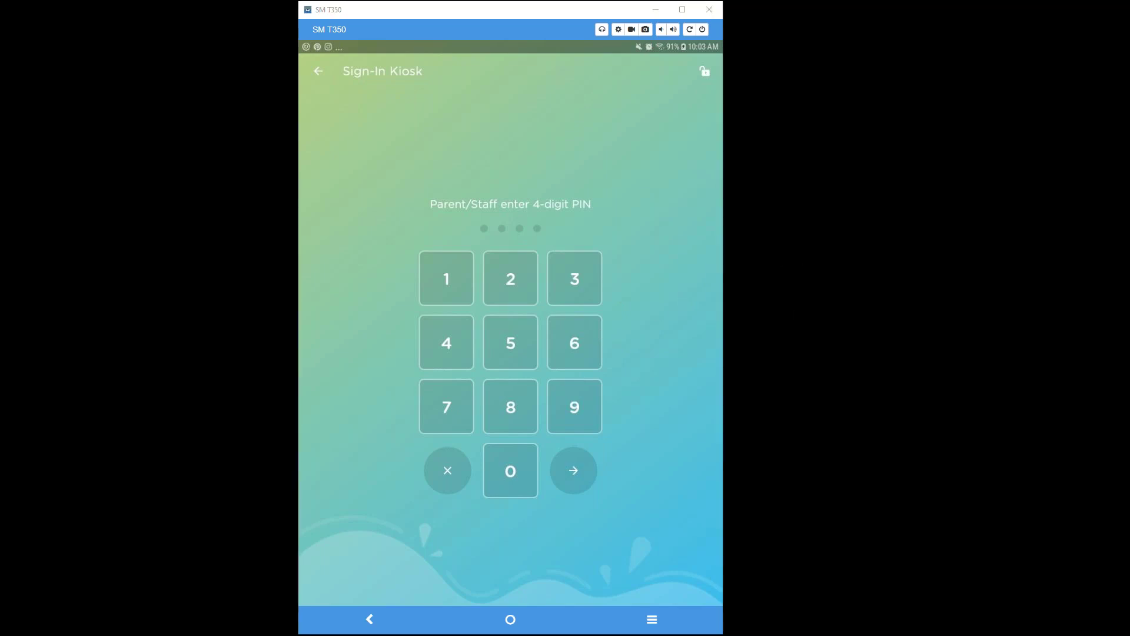
Log in to the kiosk with the parent's 4-digit PIN.
click(447, 404)
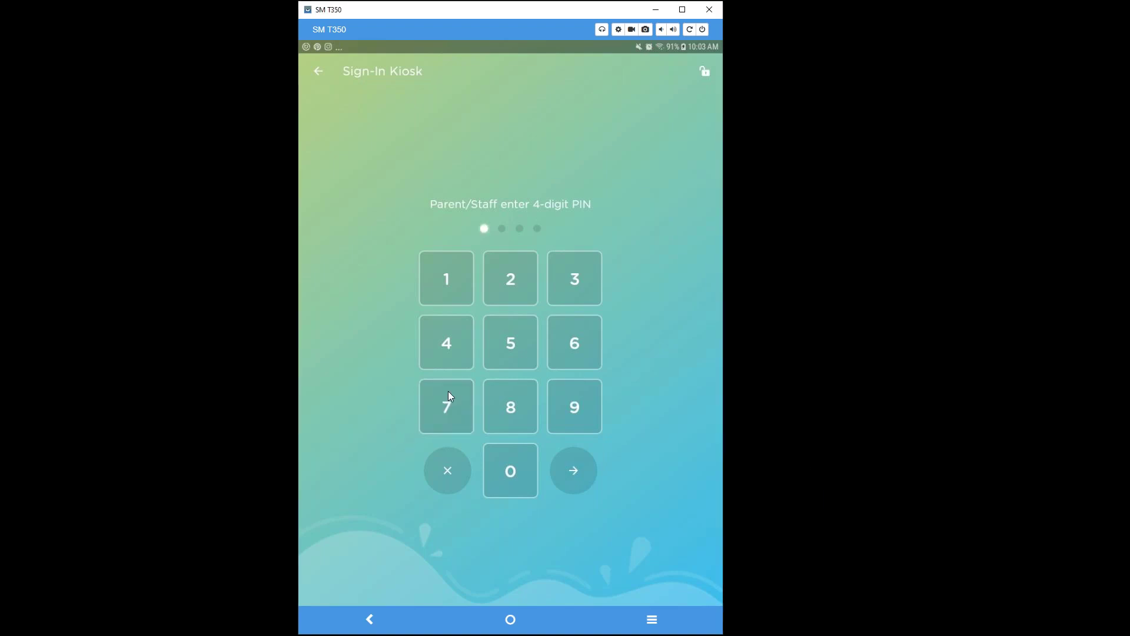
click(458, 281)
click(571, 284)
click(529, 491)
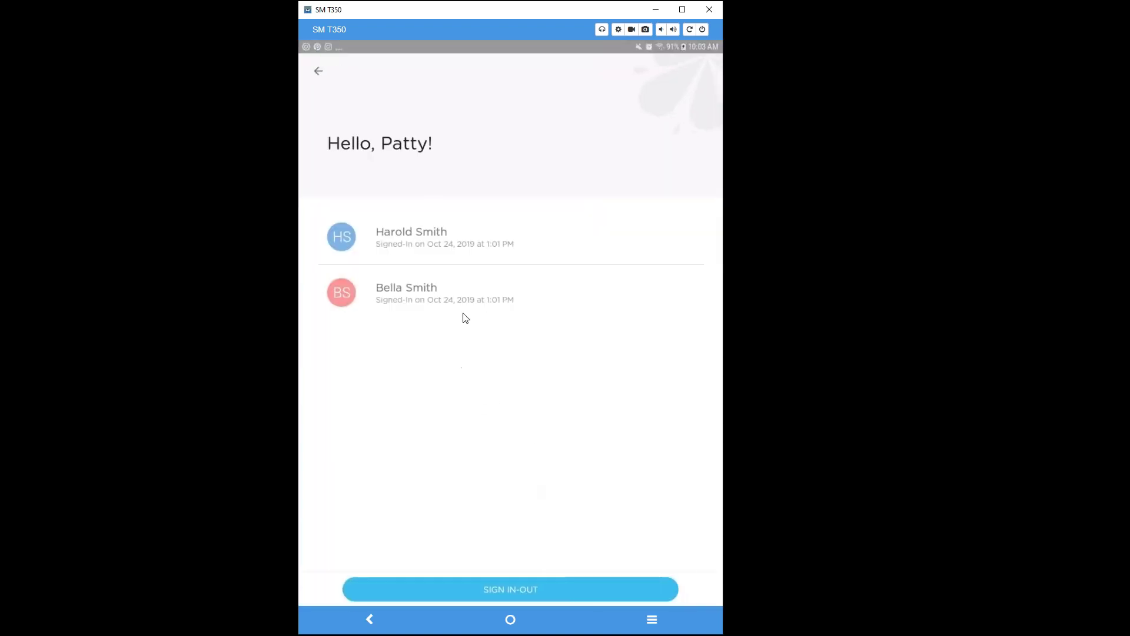
Select both of the parent's children and start signing them in.
click(364, 236)
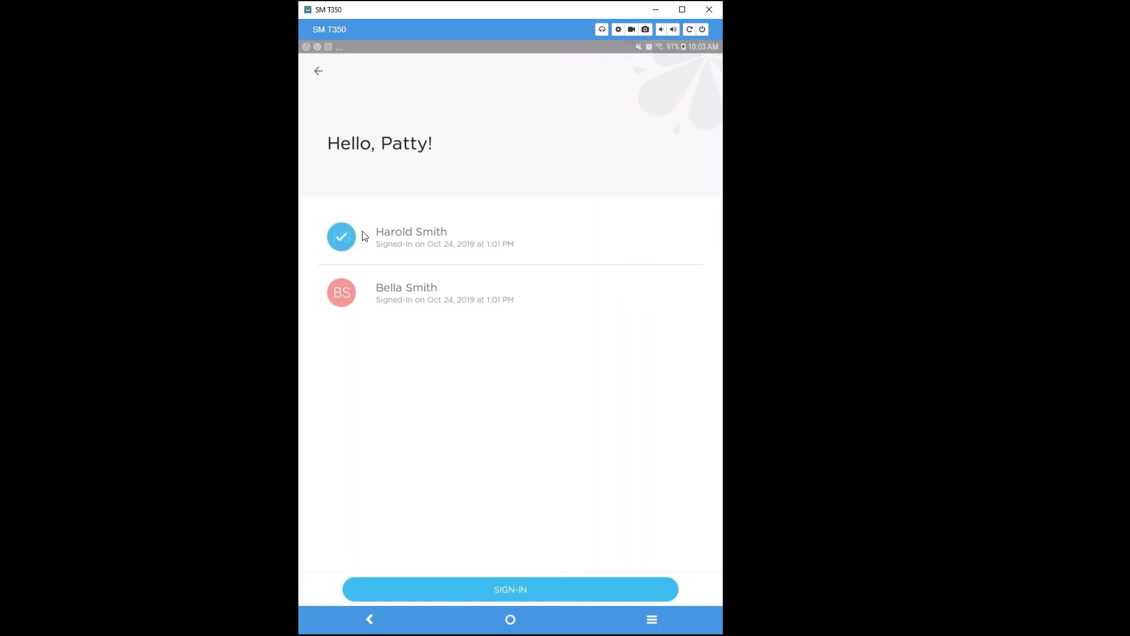
click(367, 273)
click(511, 589)
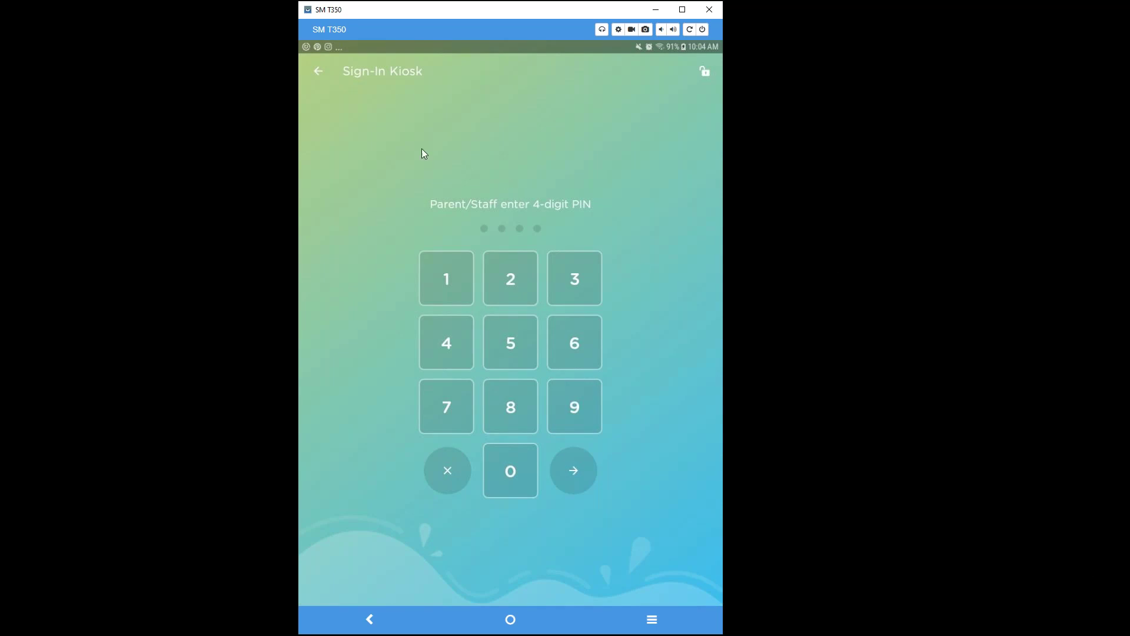
Leave the kiosk and return to the All Rooms children list.
click(323, 71)
click(322, 70)
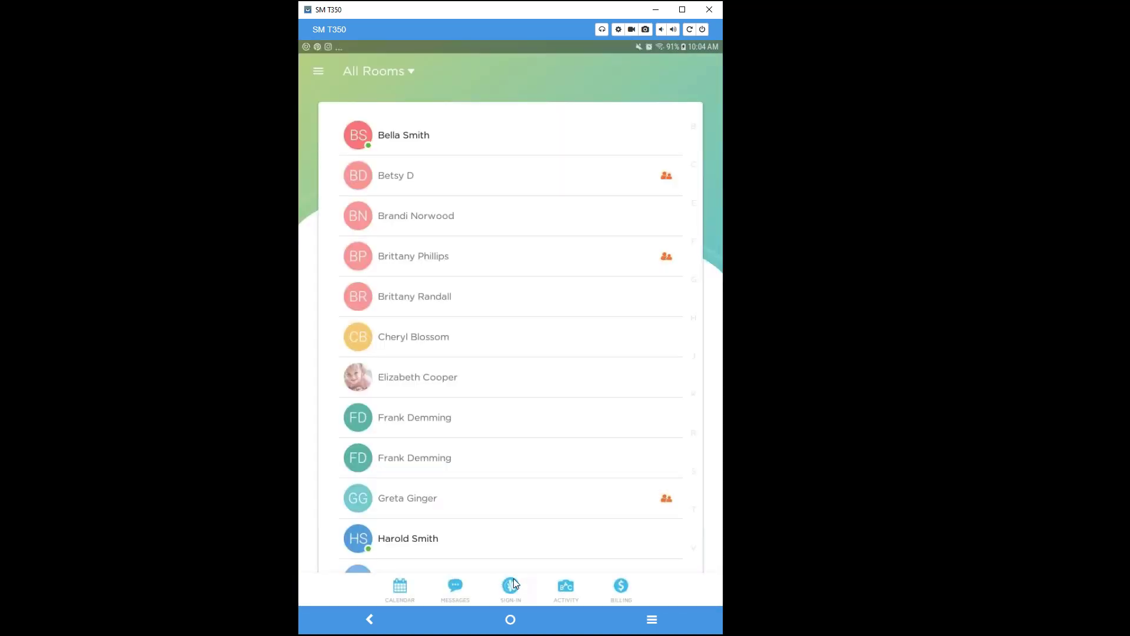
click(511, 585)
click(527, 547)
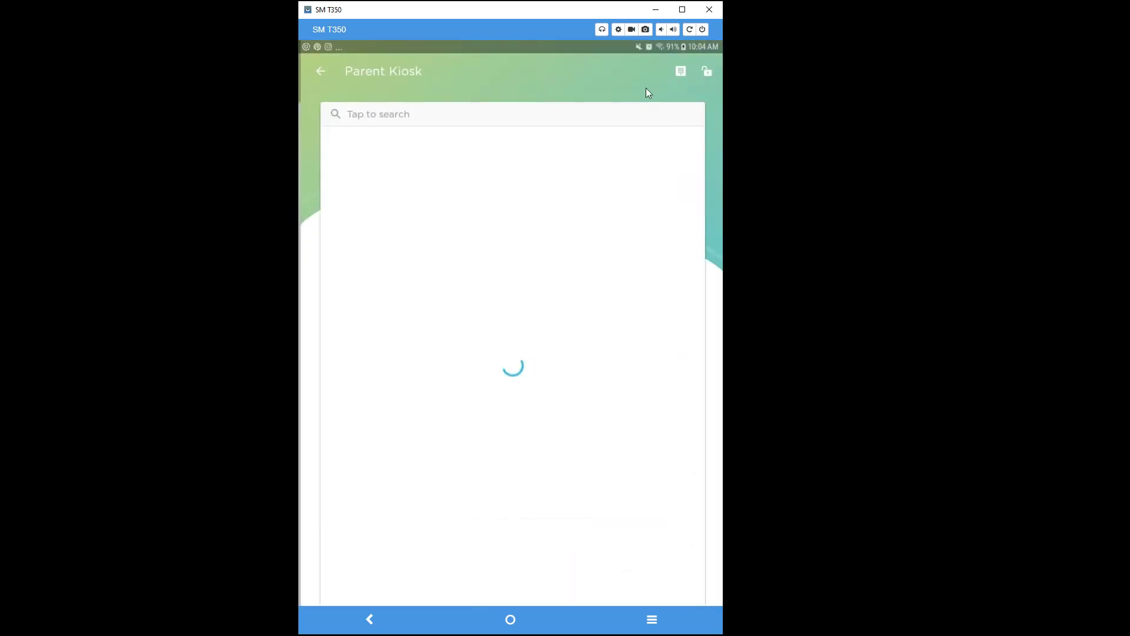
click(687, 71)
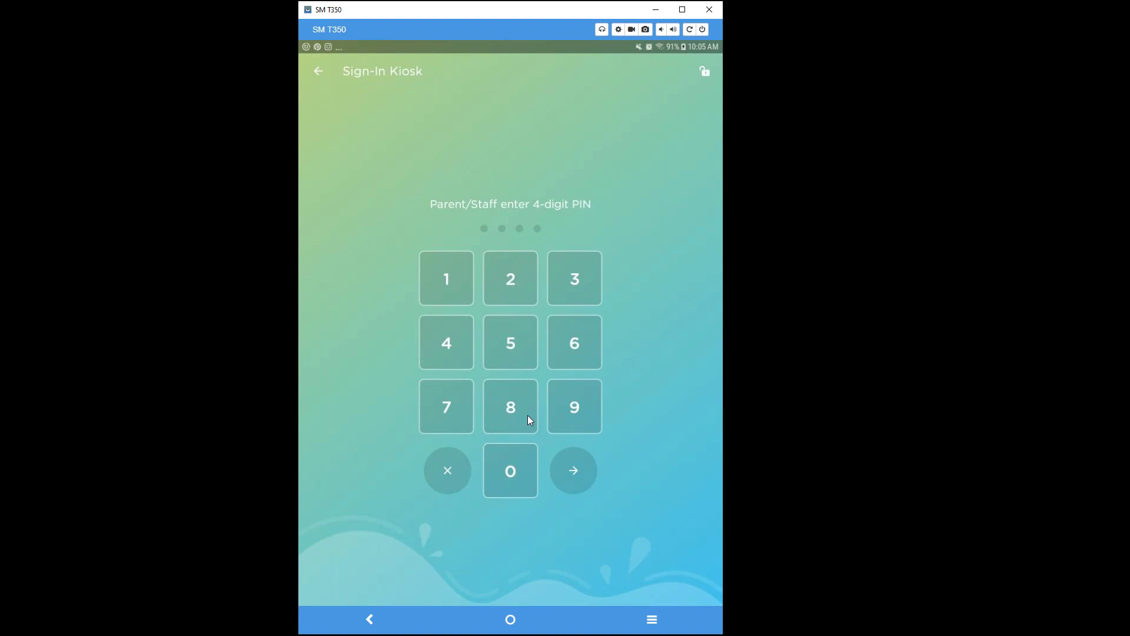
text(0110)
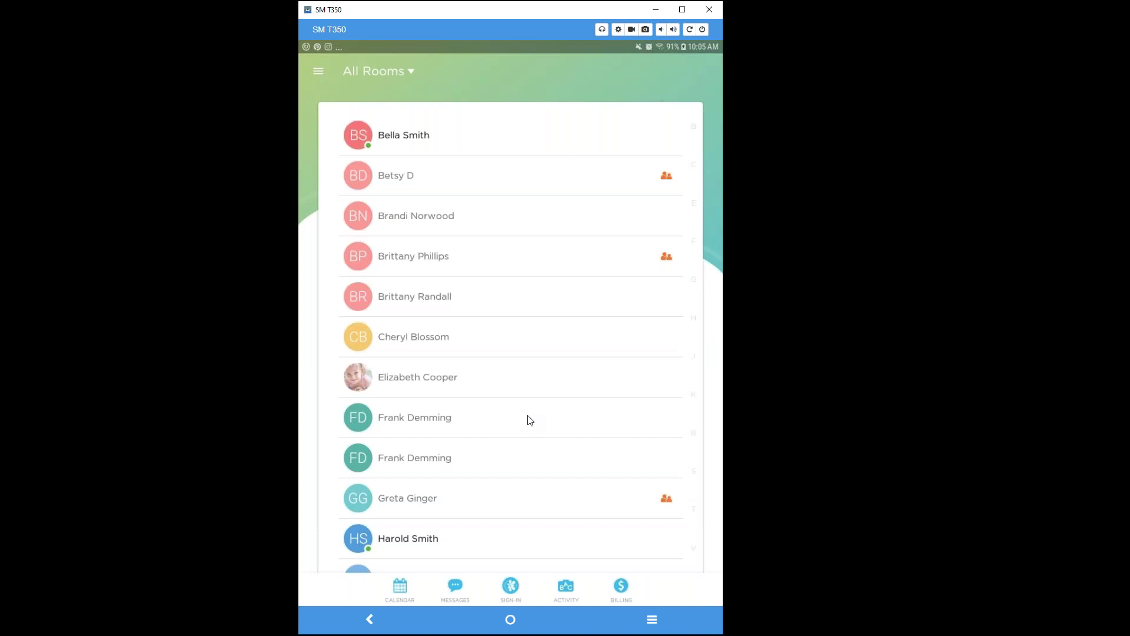
Filter attendance to Demo Room, sign in the seven checked children, and view the eight signed-in.
click(511, 586)
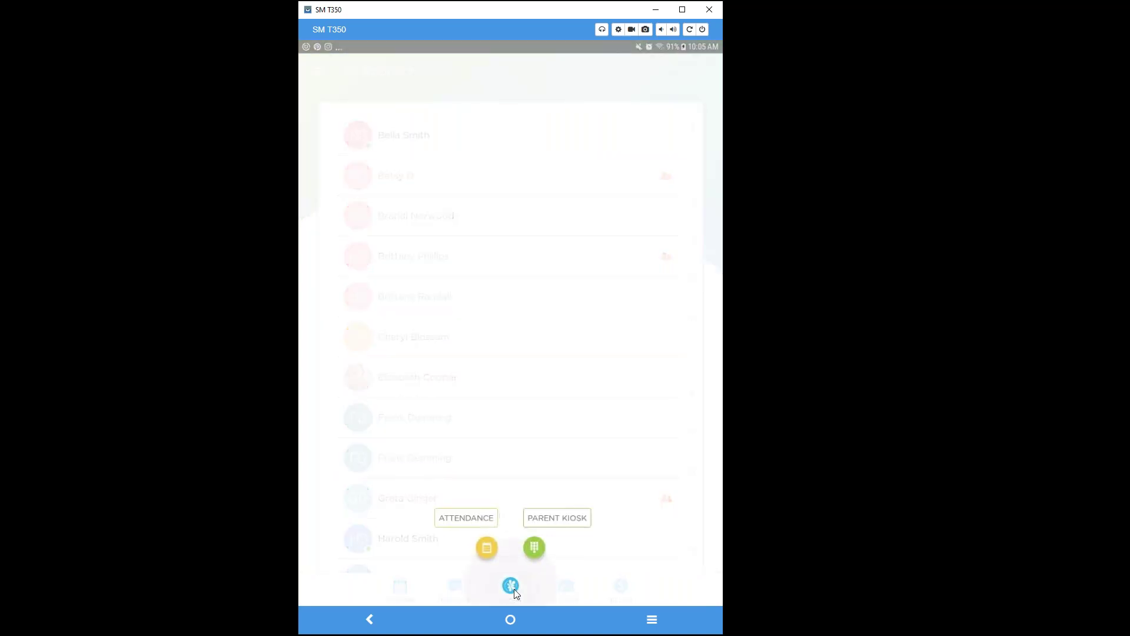
click(485, 548)
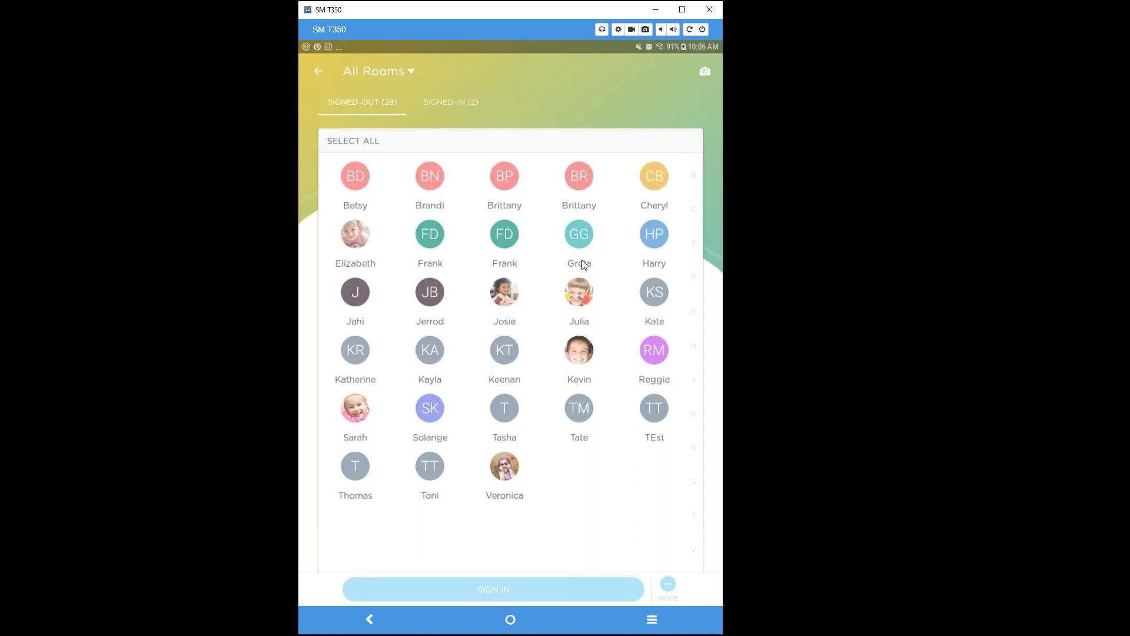
click(408, 72)
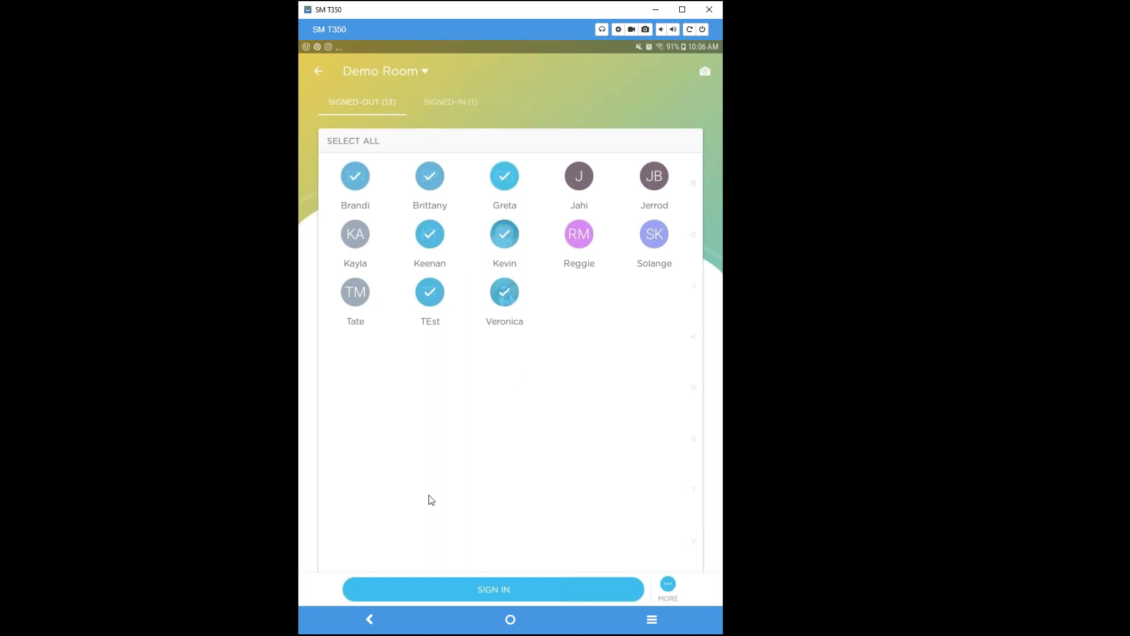
click(494, 590)
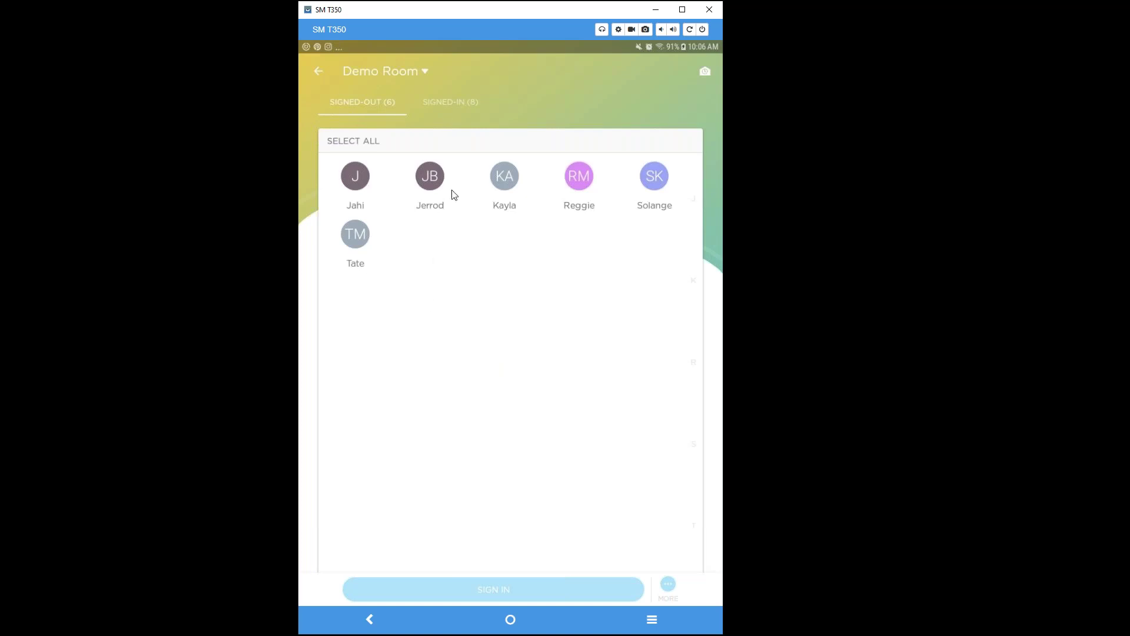
click(446, 103)
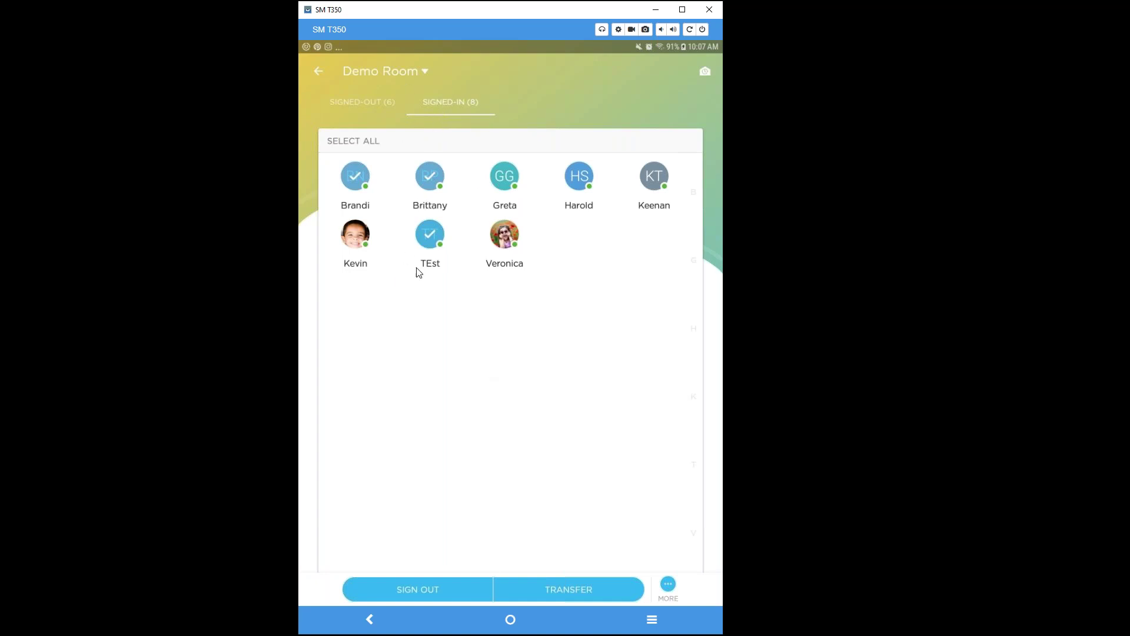
Move the selected Demo Room children to Rainbow Room.
click(595, 588)
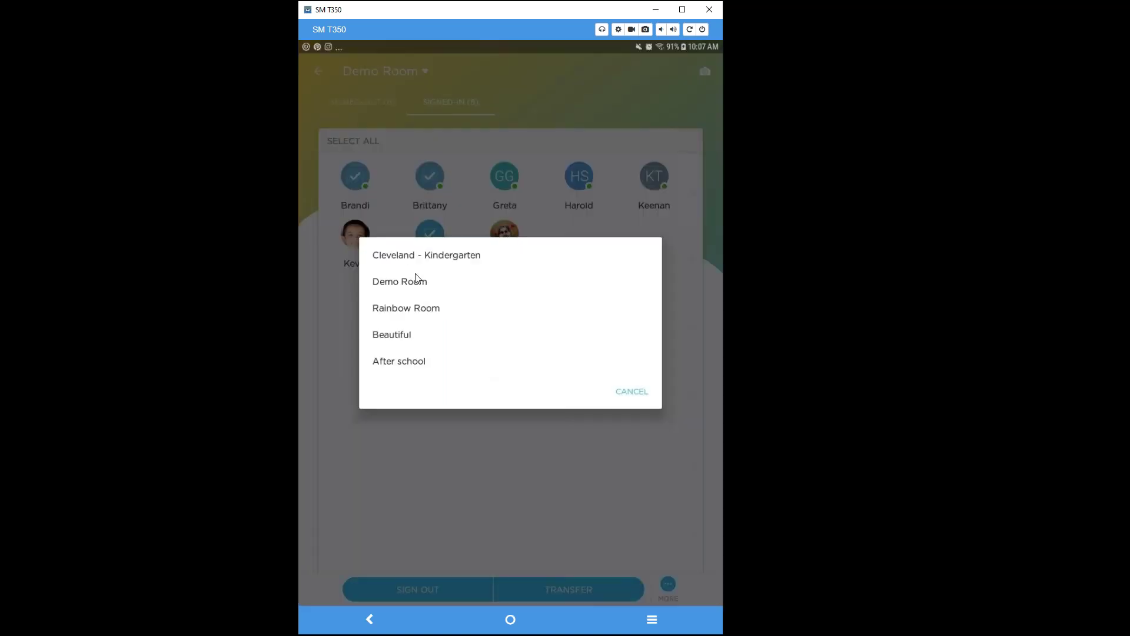
click(424, 311)
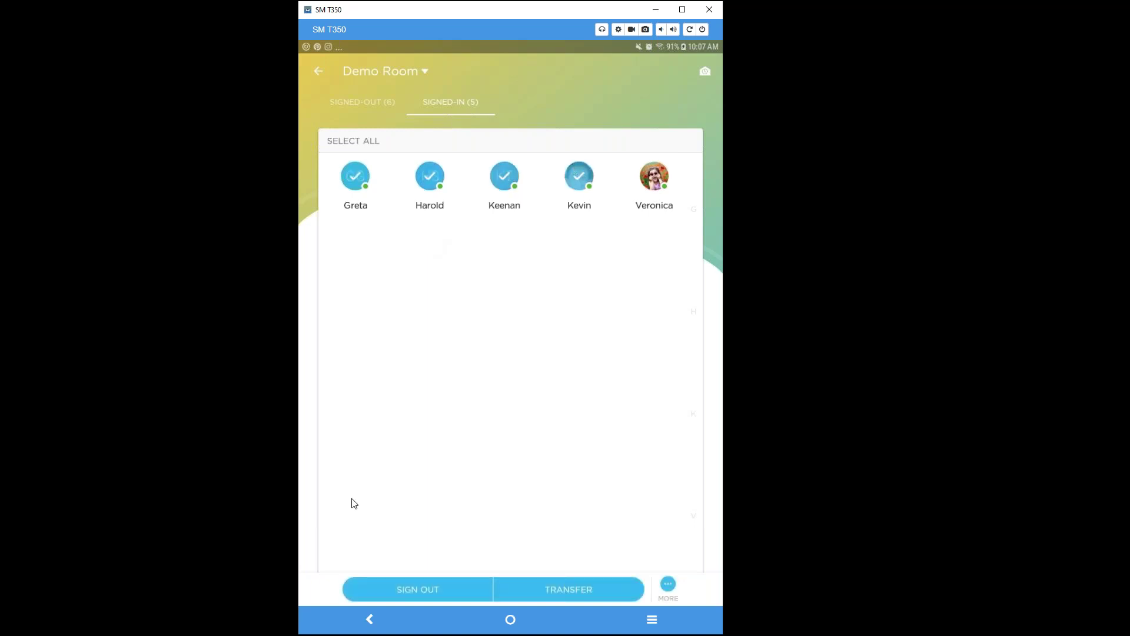
Sign out the four ticked children, then return to Demo Room's Attendance screen.
click(421, 584)
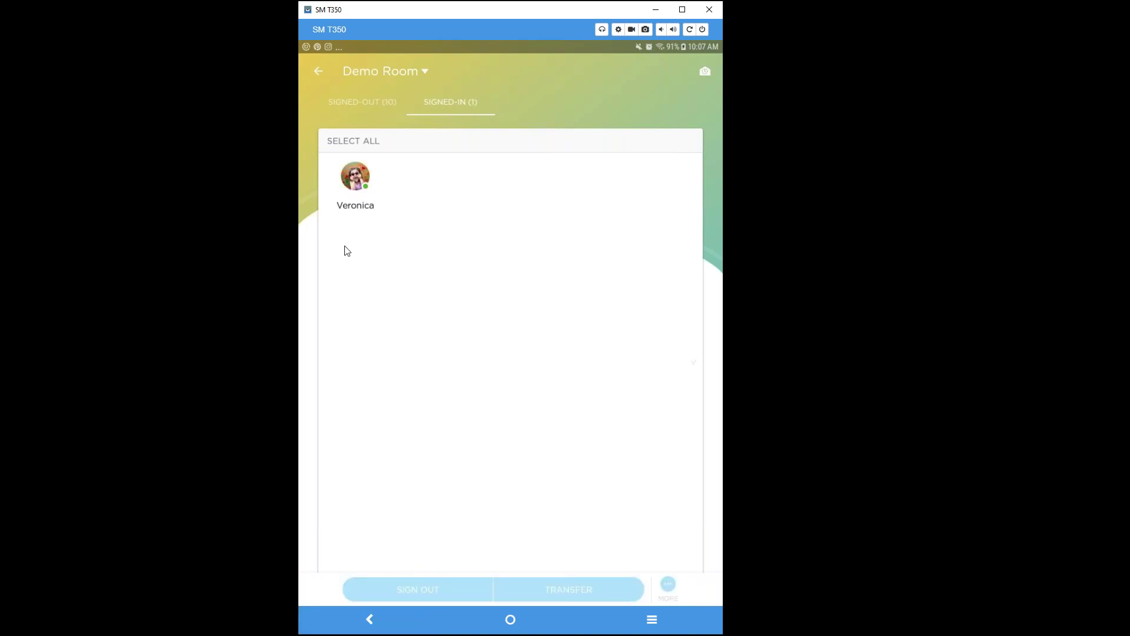
click(319, 71)
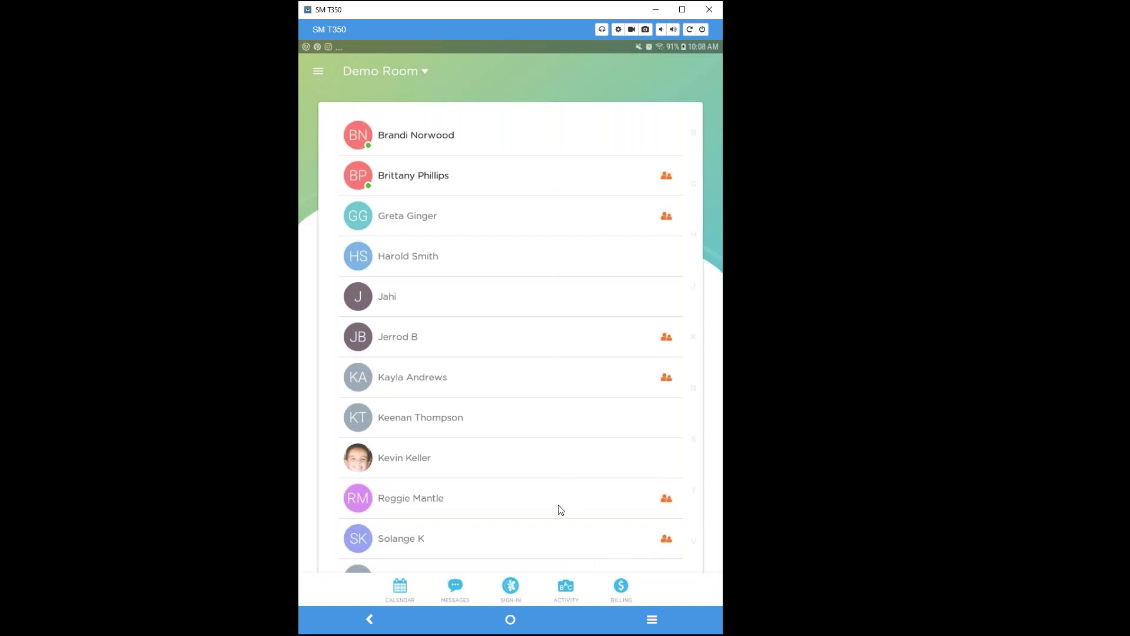
click(511, 586)
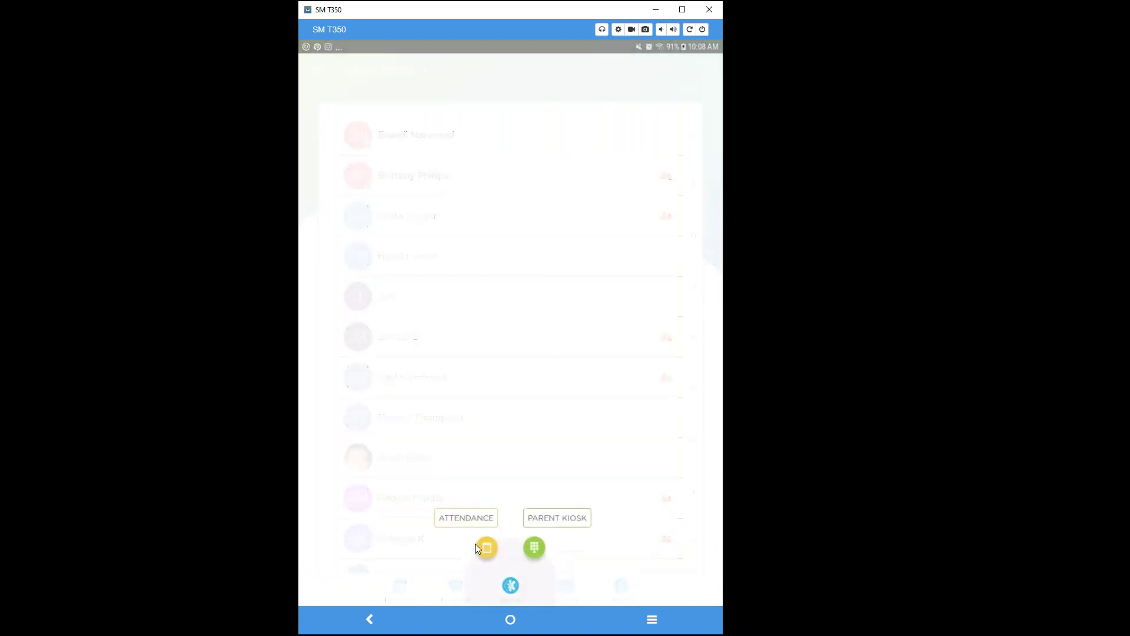
click(487, 548)
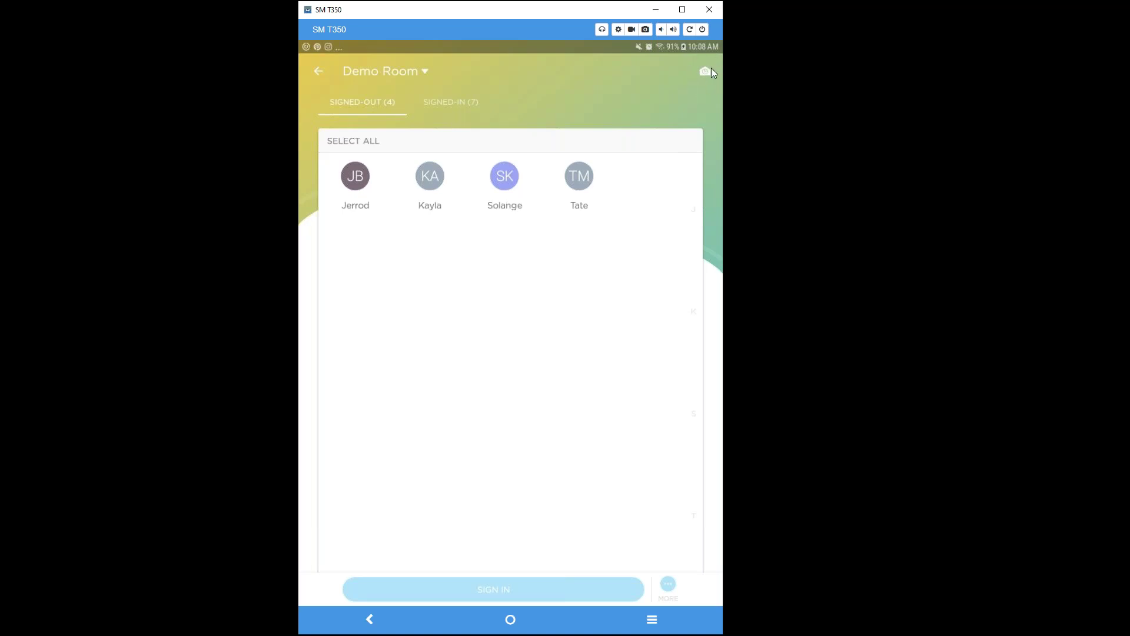
Check Live Room Status (7 in Demo Room, 4 in Rainbow), then go back to Demo Room's list.
click(705, 73)
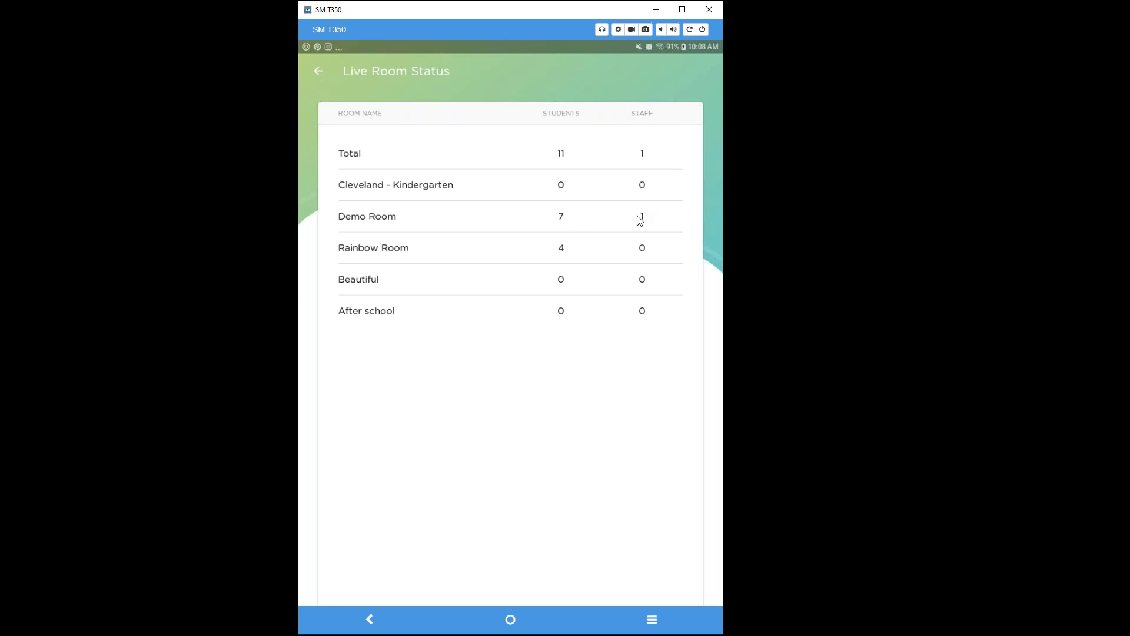
click(318, 70)
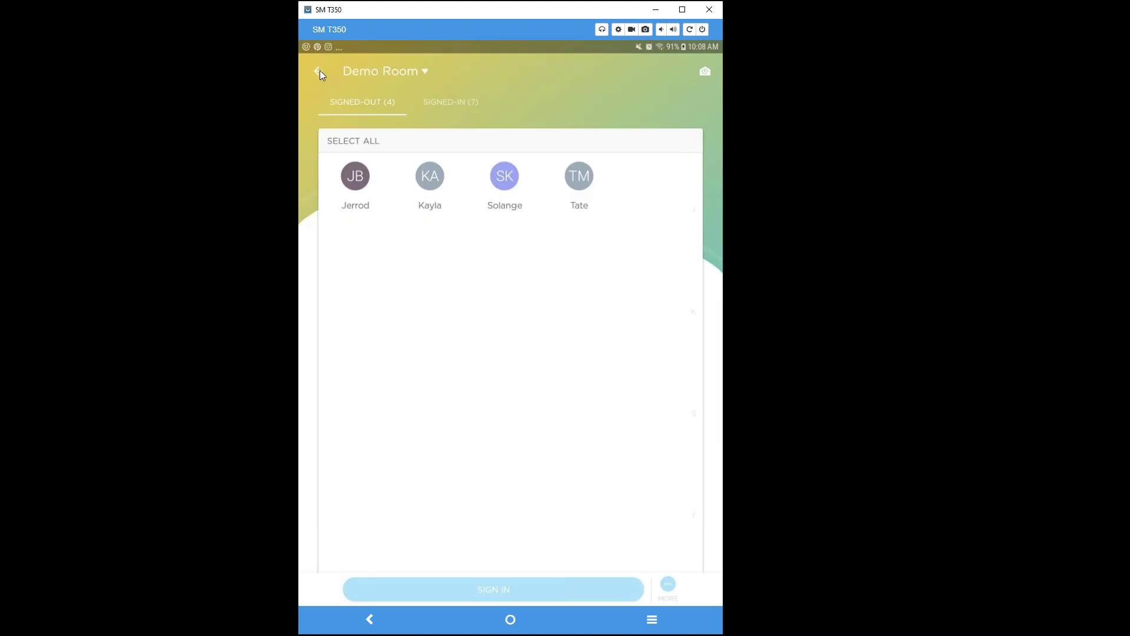
click(319, 71)
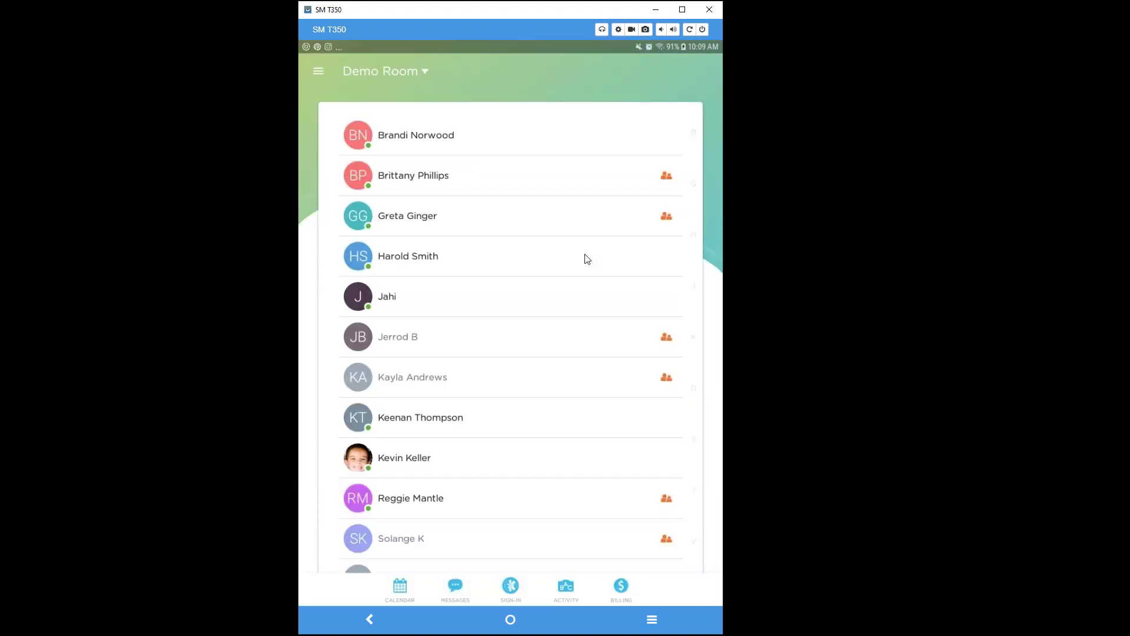
Close the extra kinderlime.com tab in Chrome and open the Oct 25, 2019 student Attendance log.
click(984, 340)
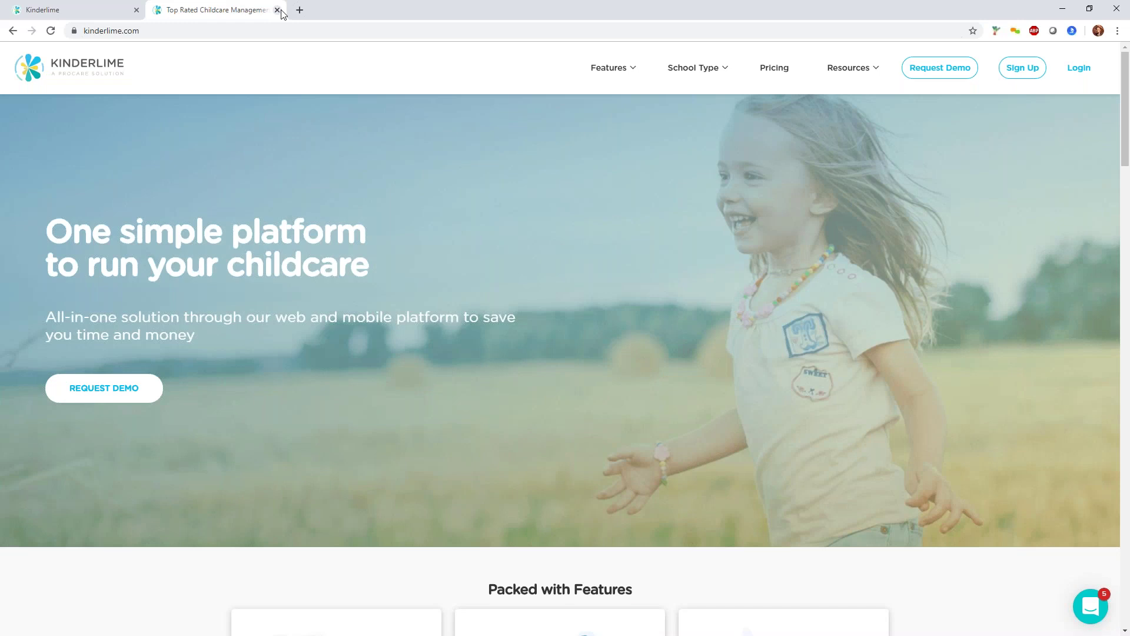
click(277, 10)
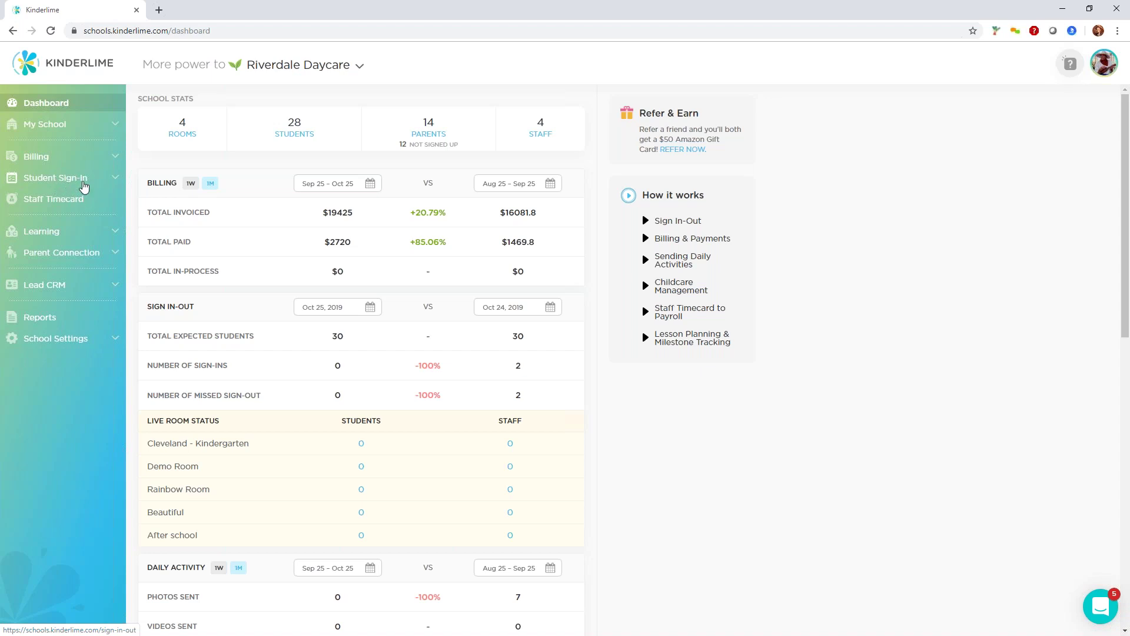
click(82, 181)
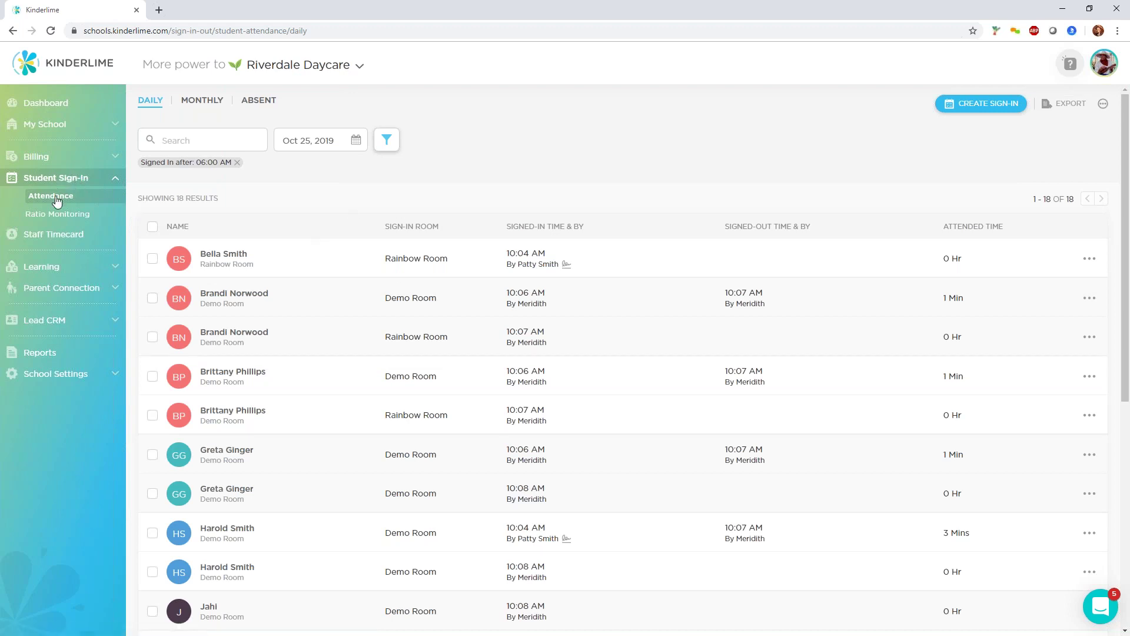
Start a new Sign-In Attendance record and select three students.
click(965, 106)
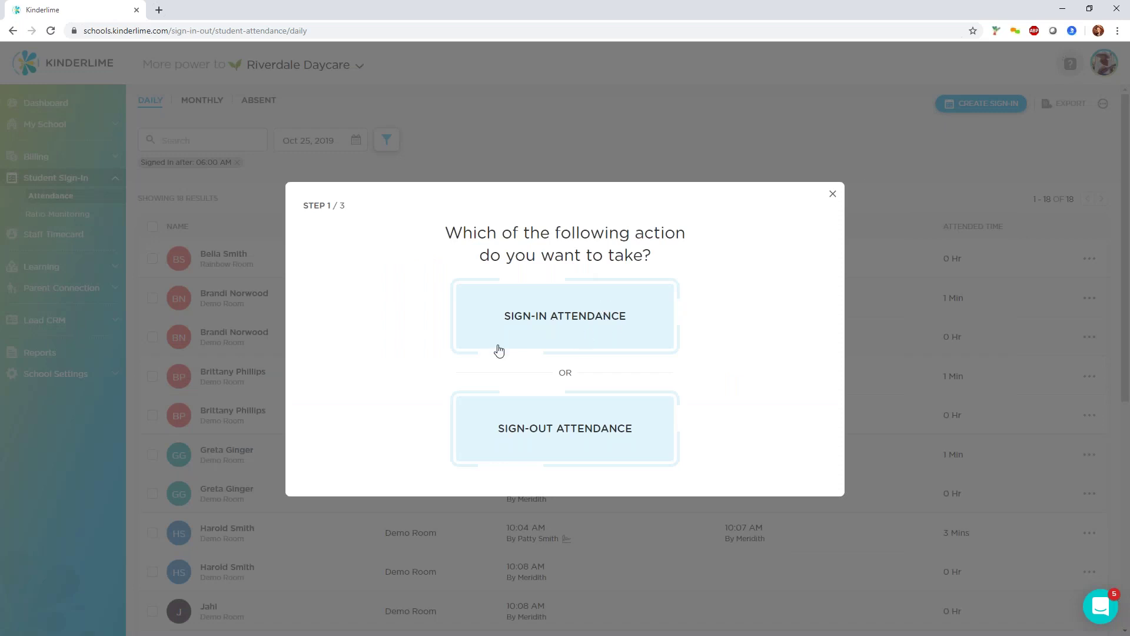
click(560, 330)
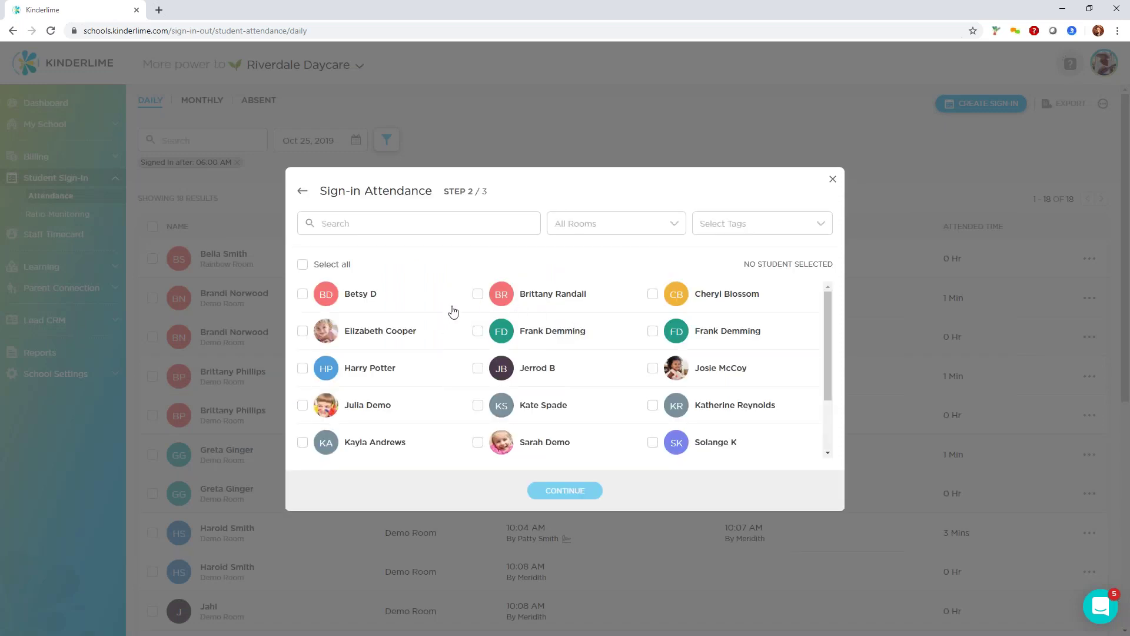
scroll(454, 312, down, 3)
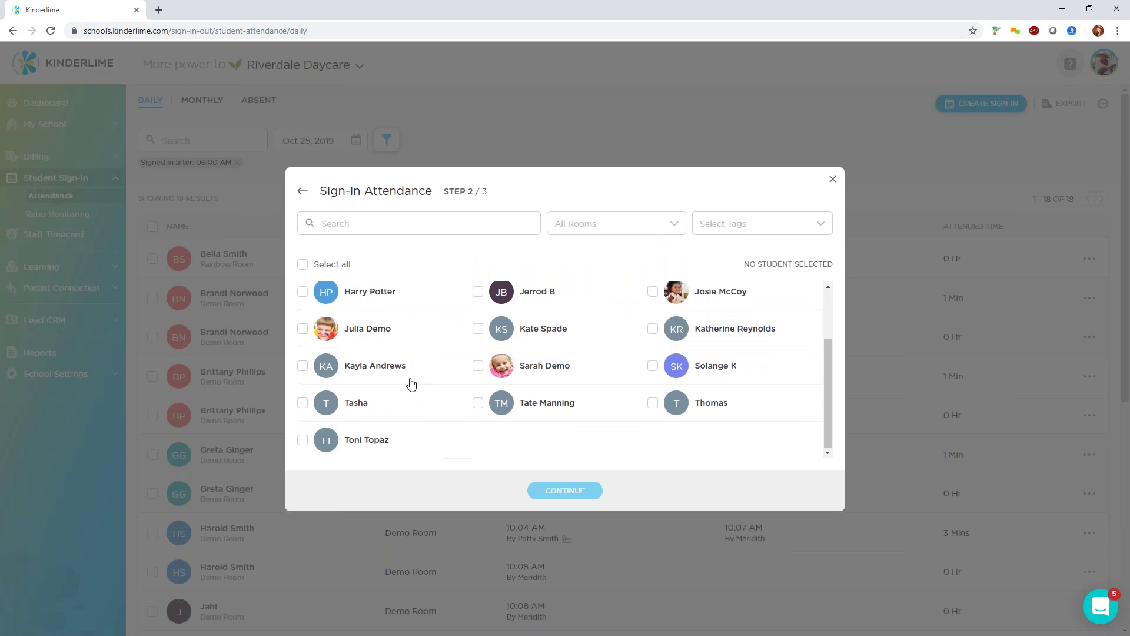
scroll(353, 330, up, 3)
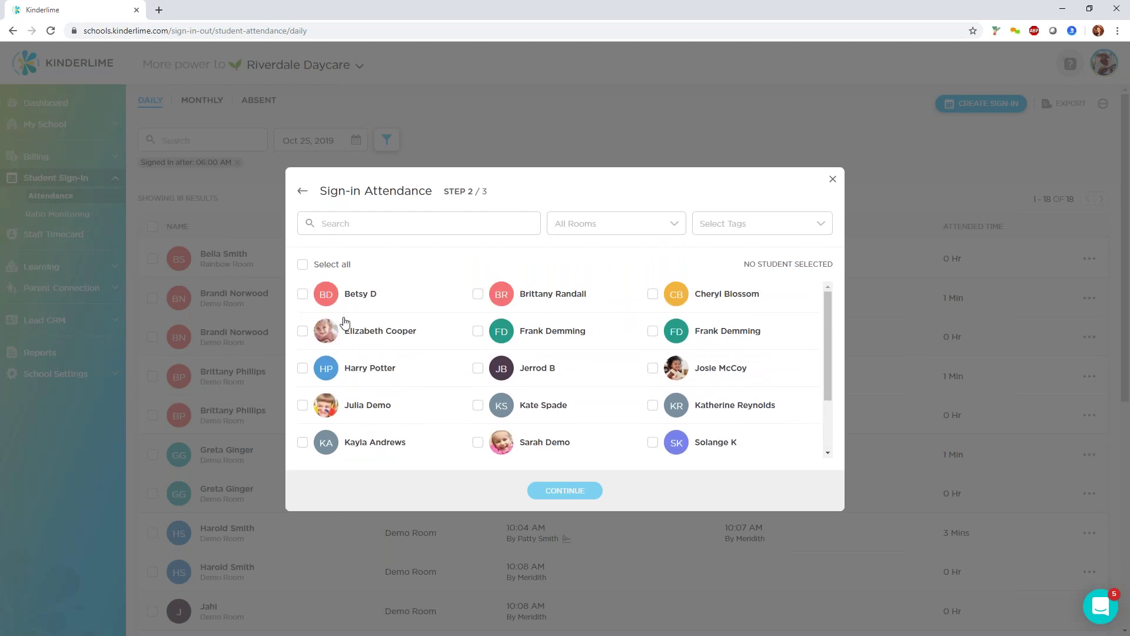
click(303, 331)
click(303, 368)
click(303, 405)
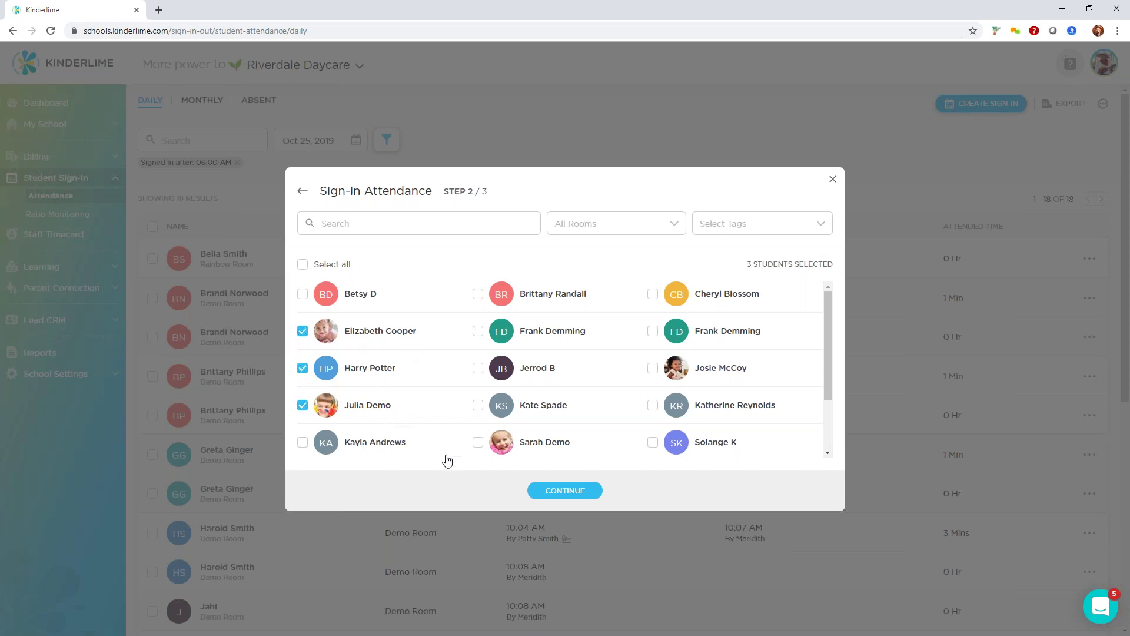
click(568, 494)
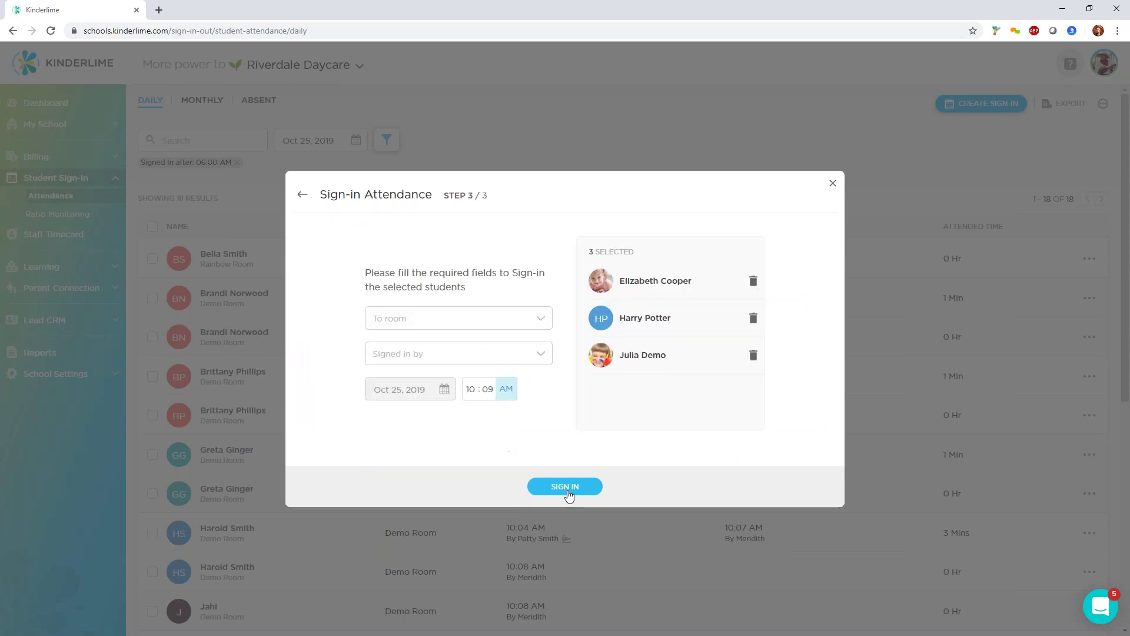
Sign them into Rainbow Room at 10:00 AM, signed in by the second listed staff member.
click(519, 325)
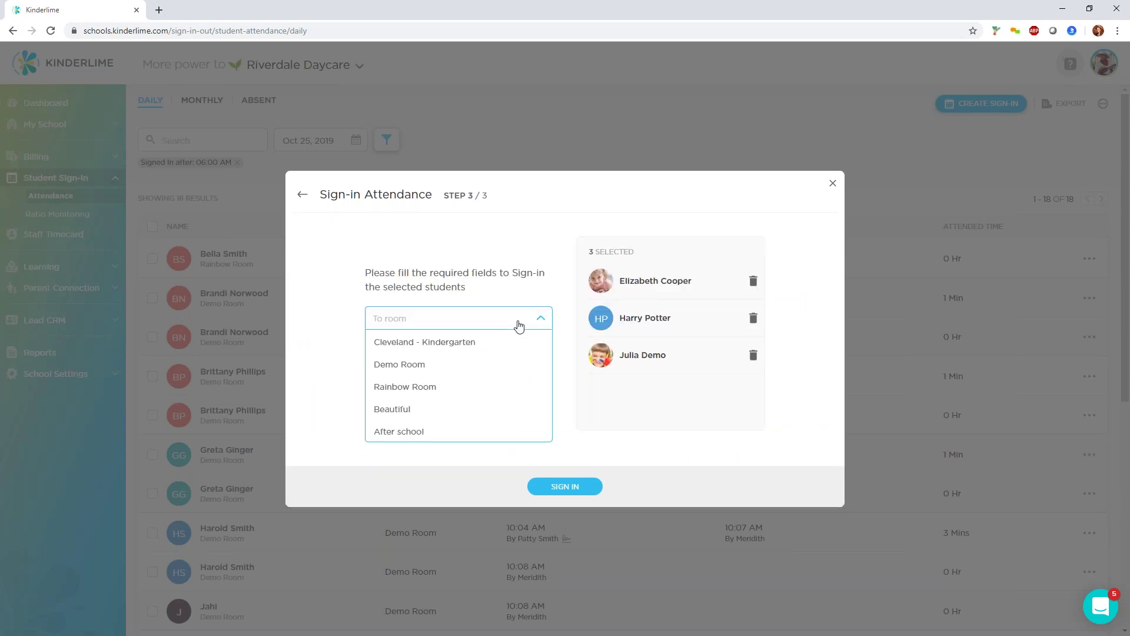
click(441, 387)
click(474, 358)
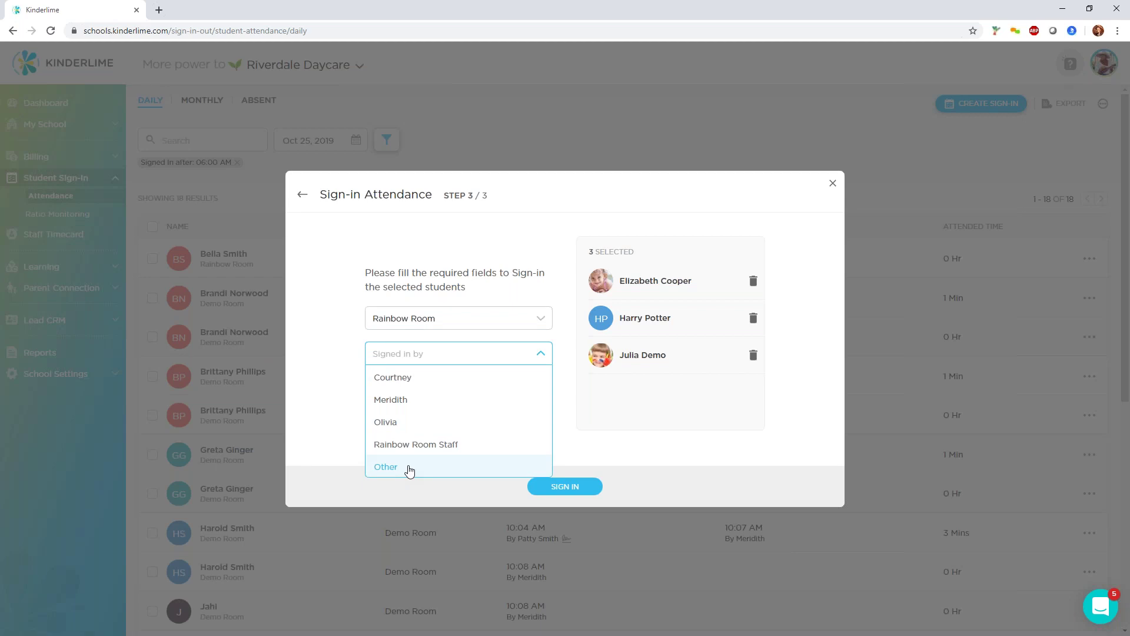
click(410, 468)
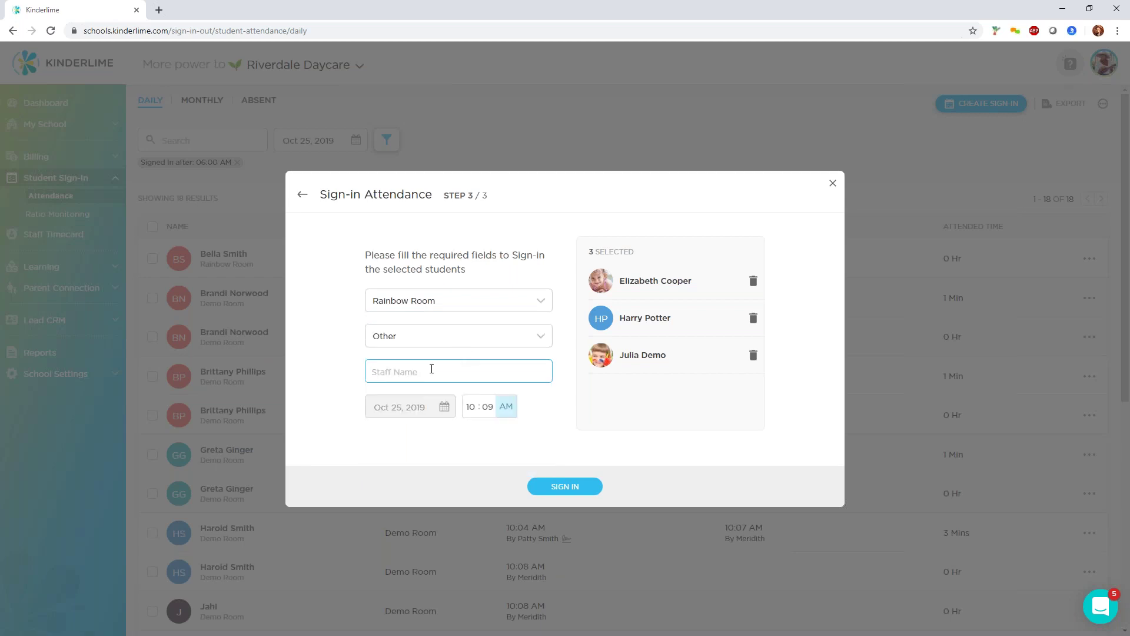
click(451, 335)
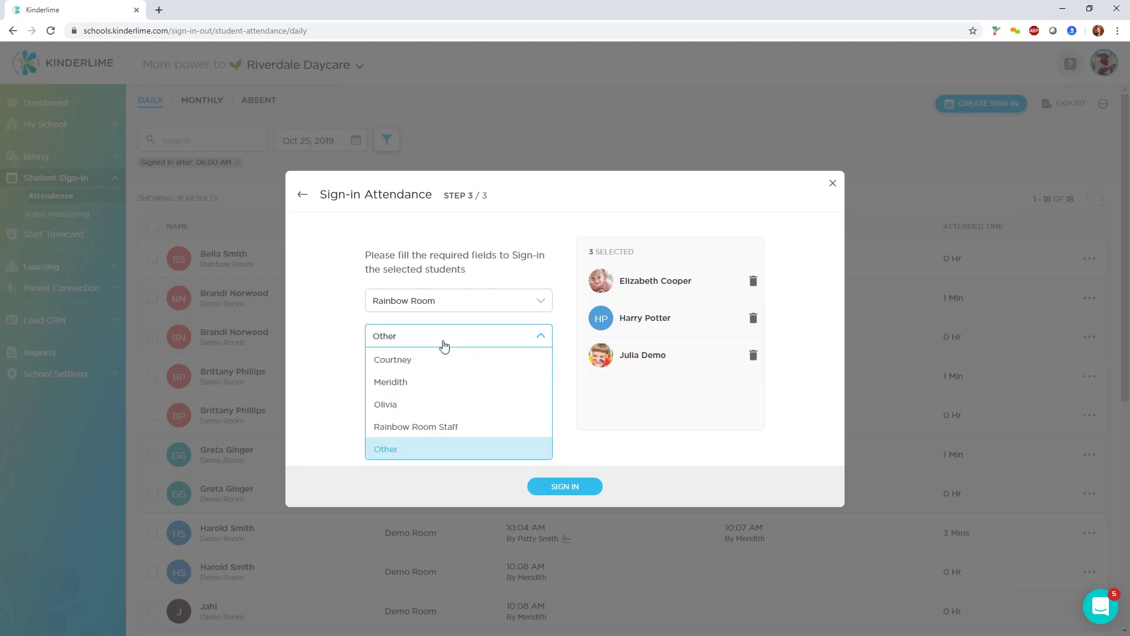
click(424, 384)
click(471, 389)
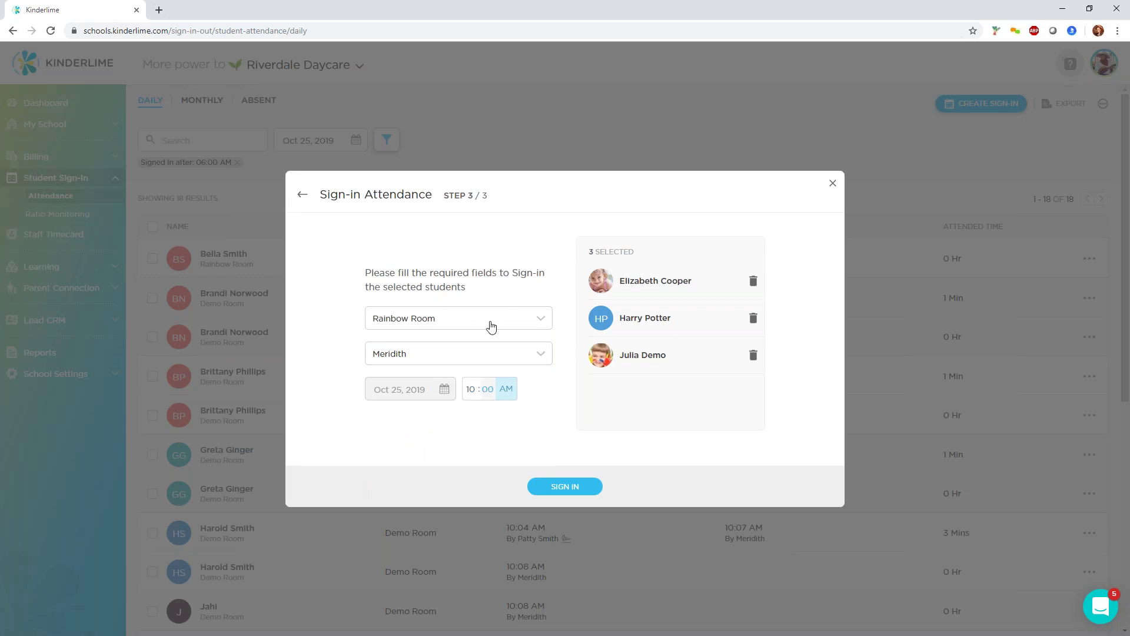
click(509, 396)
click(509, 398)
click(575, 492)
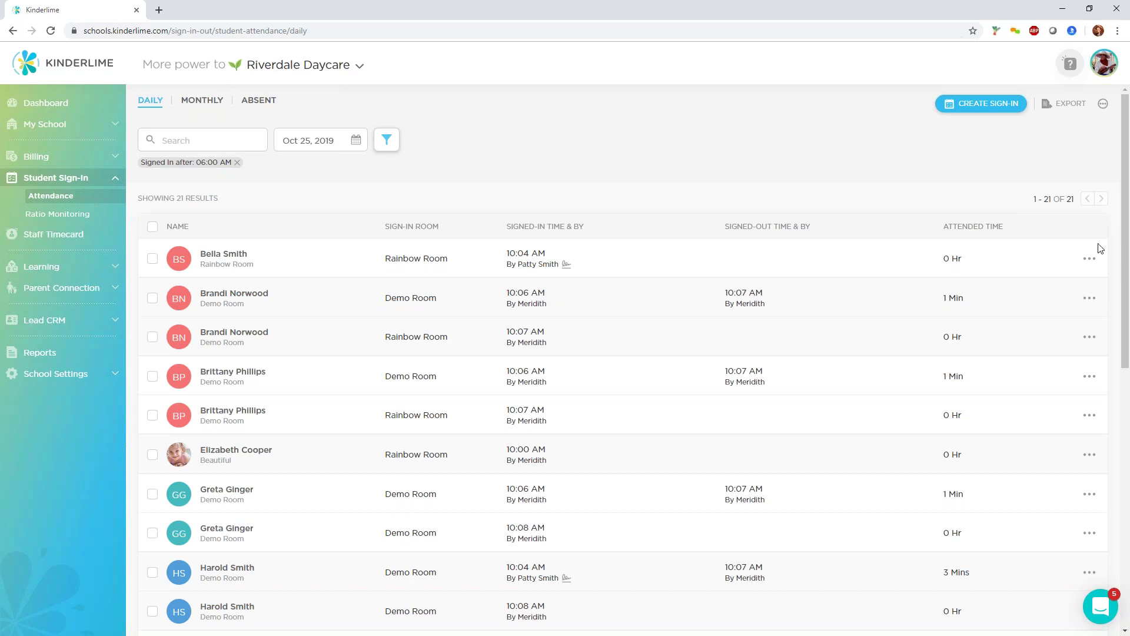
Edit the first attendance entry and change its sign-in time to 10:00 AM.
click(1090, 259)
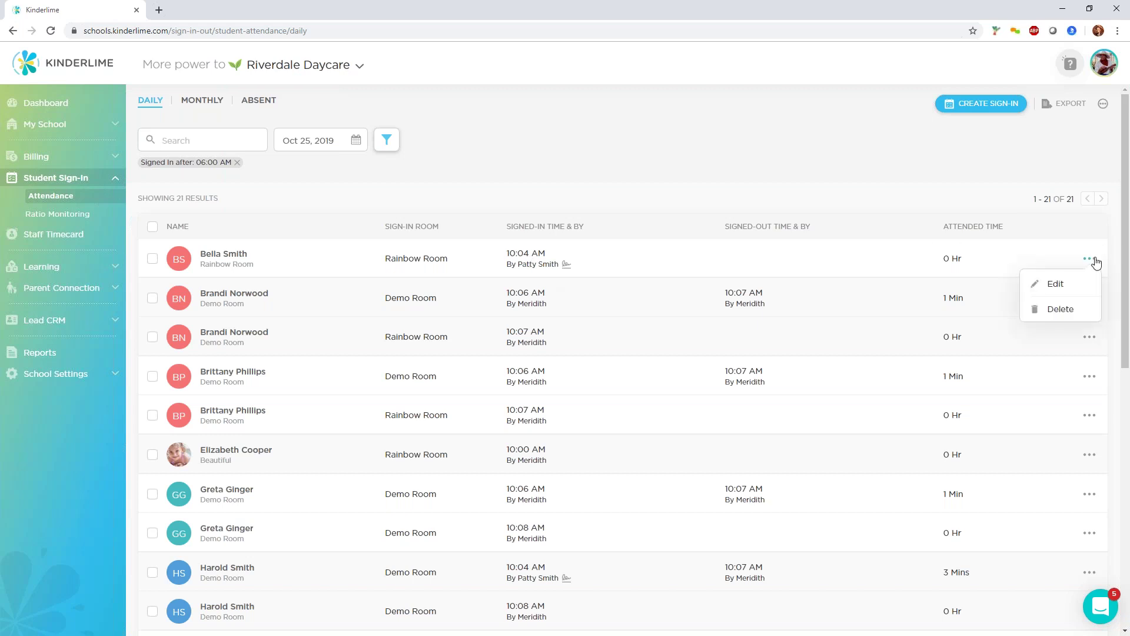
click(1058, 289)
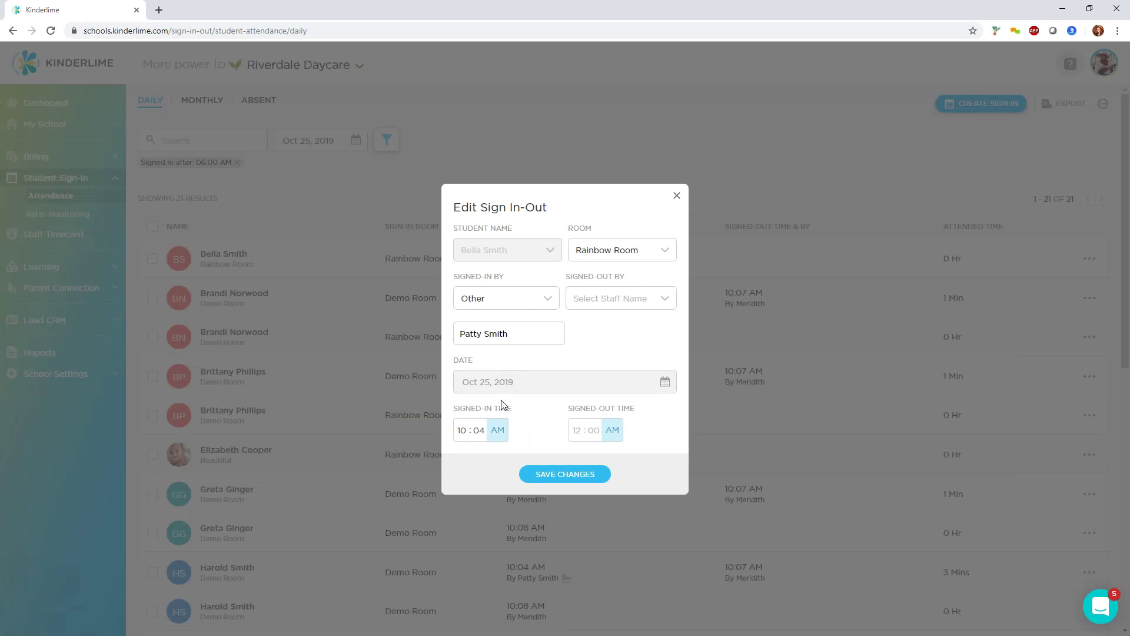
click(677, 195)
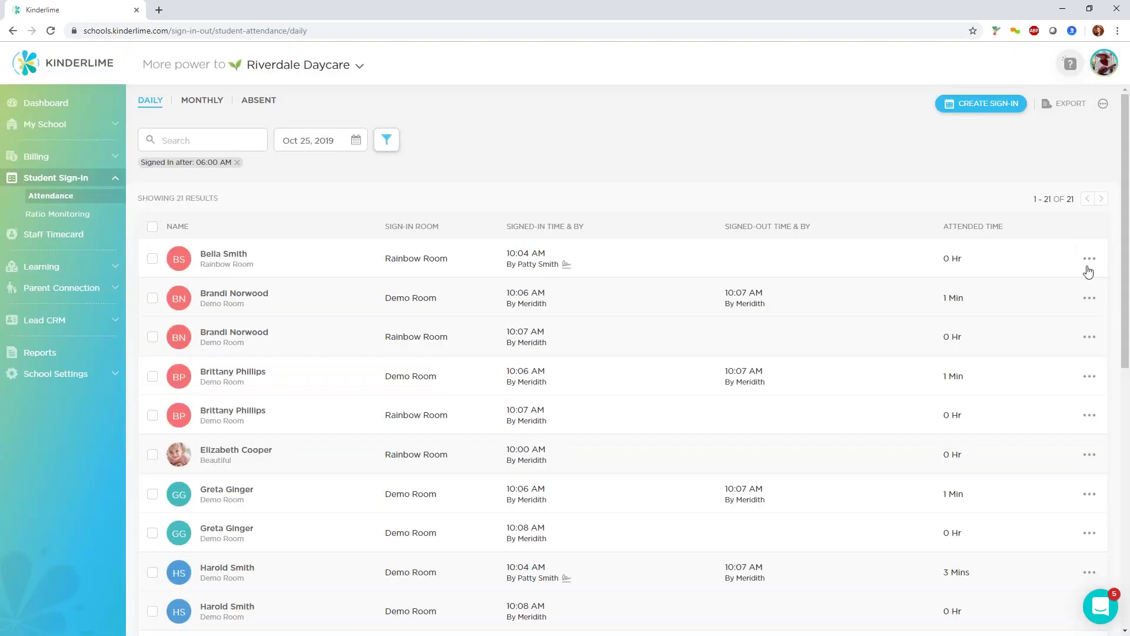
click(1090, 260)
click(1056, 285)
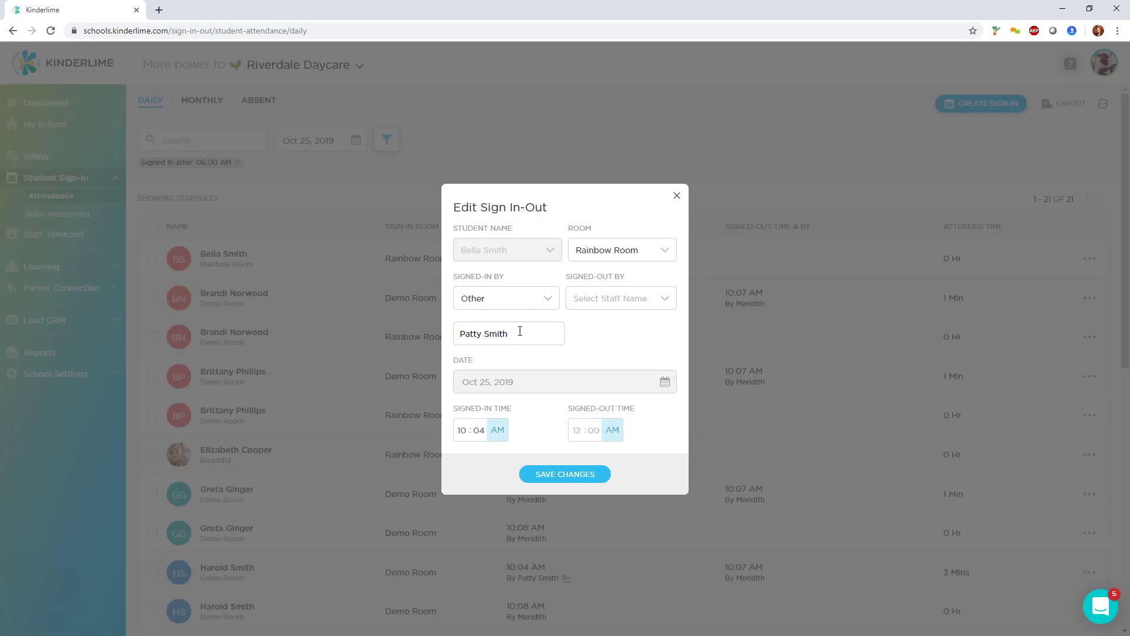
click(639, 299)
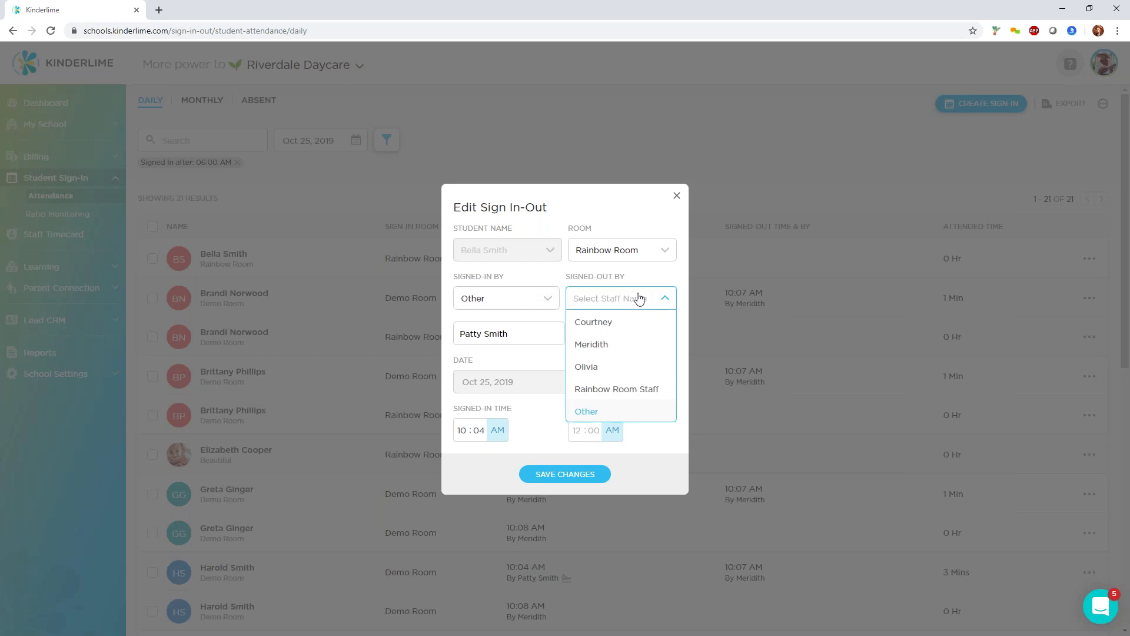
click(480, 431)
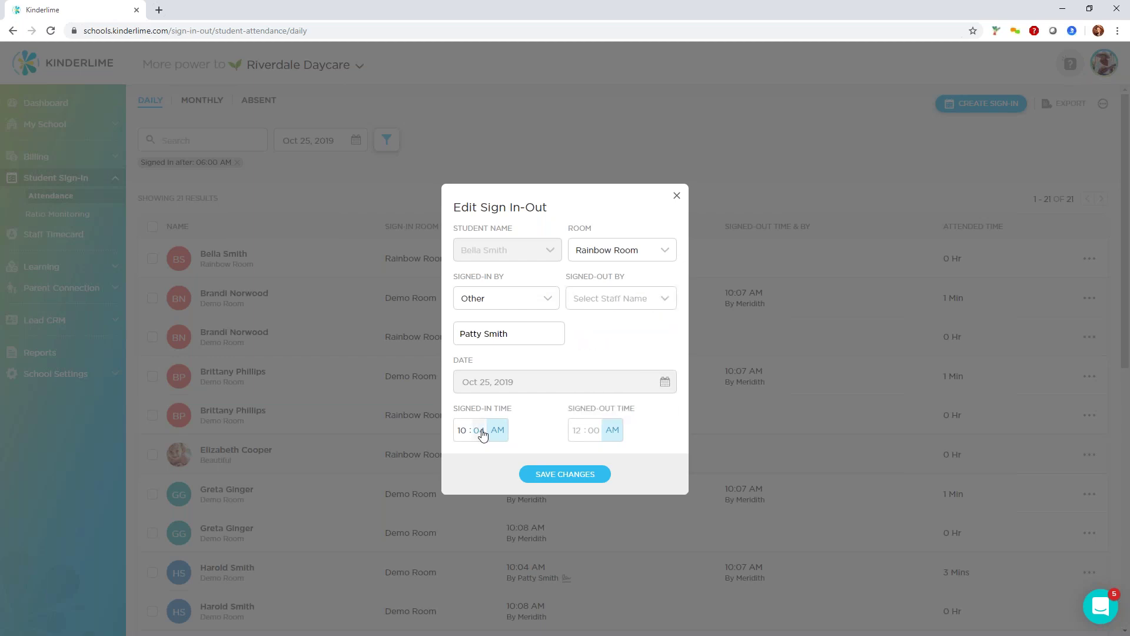
text(00)
Choose a Signed-Out By staff member, set a 5:00 PM sign-out, and save the 7-hour entry.
click(630, 300)
click(615, 343)
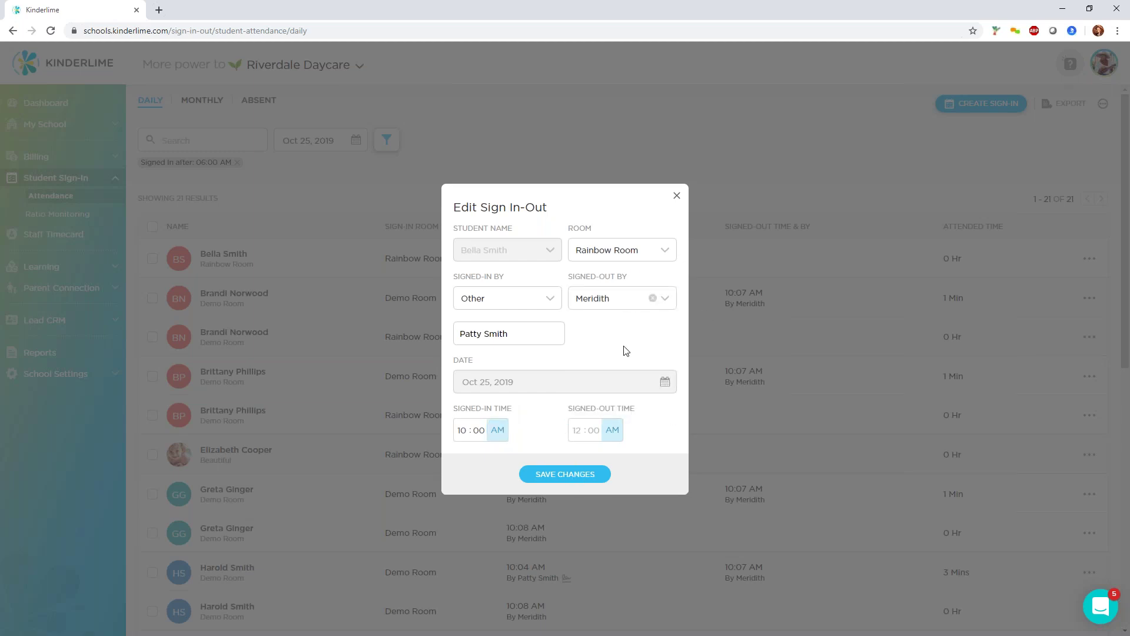
click(566, 474)
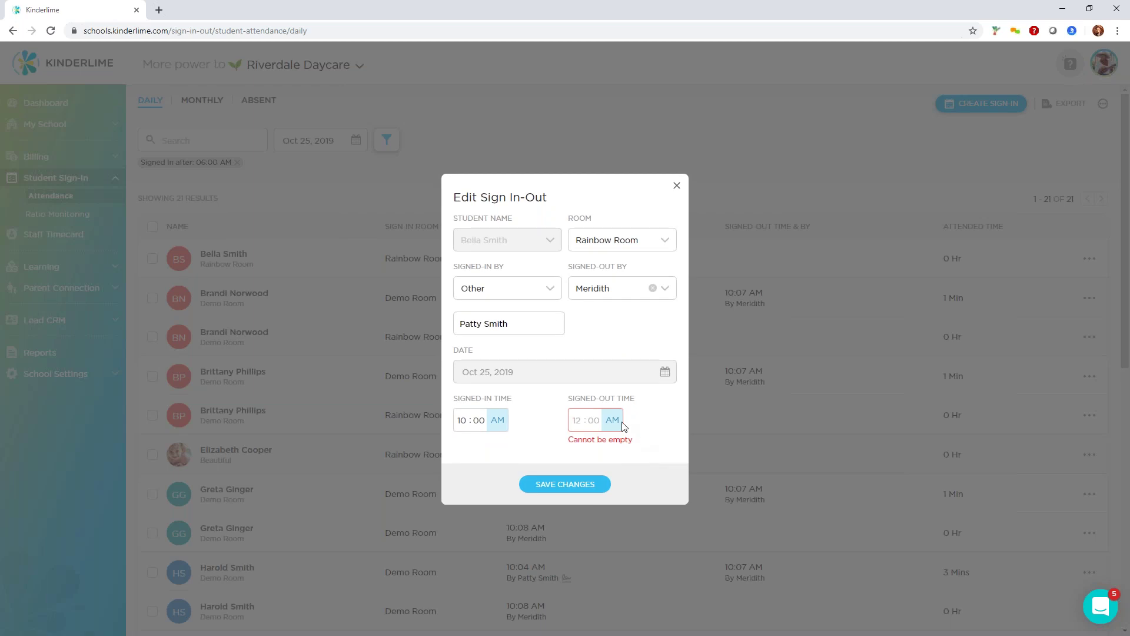
click(581, 430)
text(5 : 00 PM)
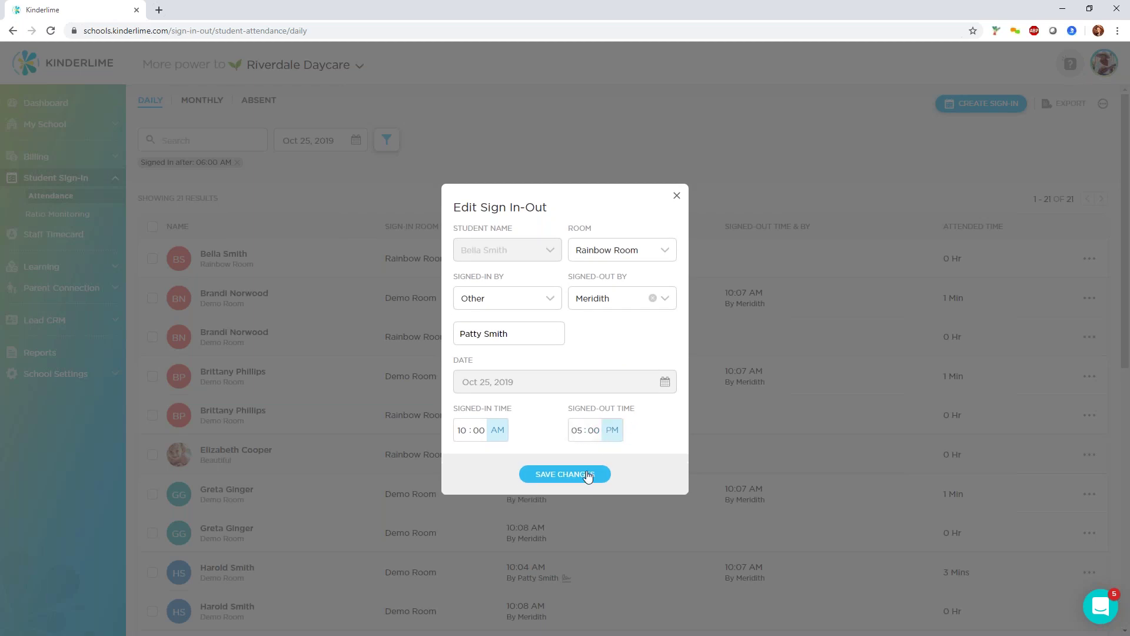
click(588, 475)
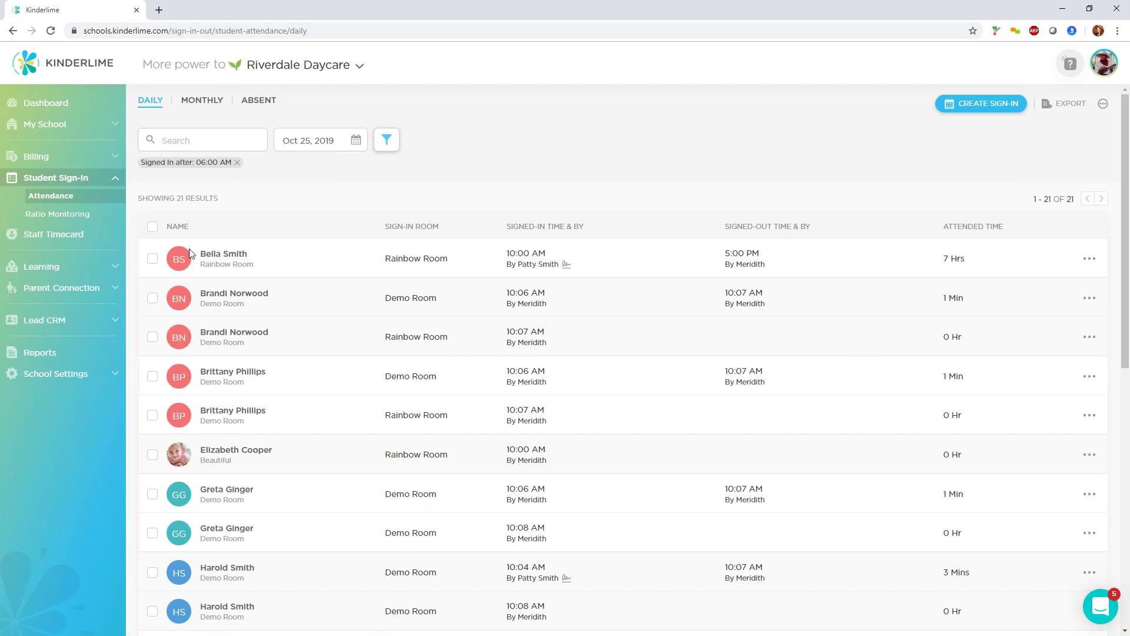
click(61, 240)
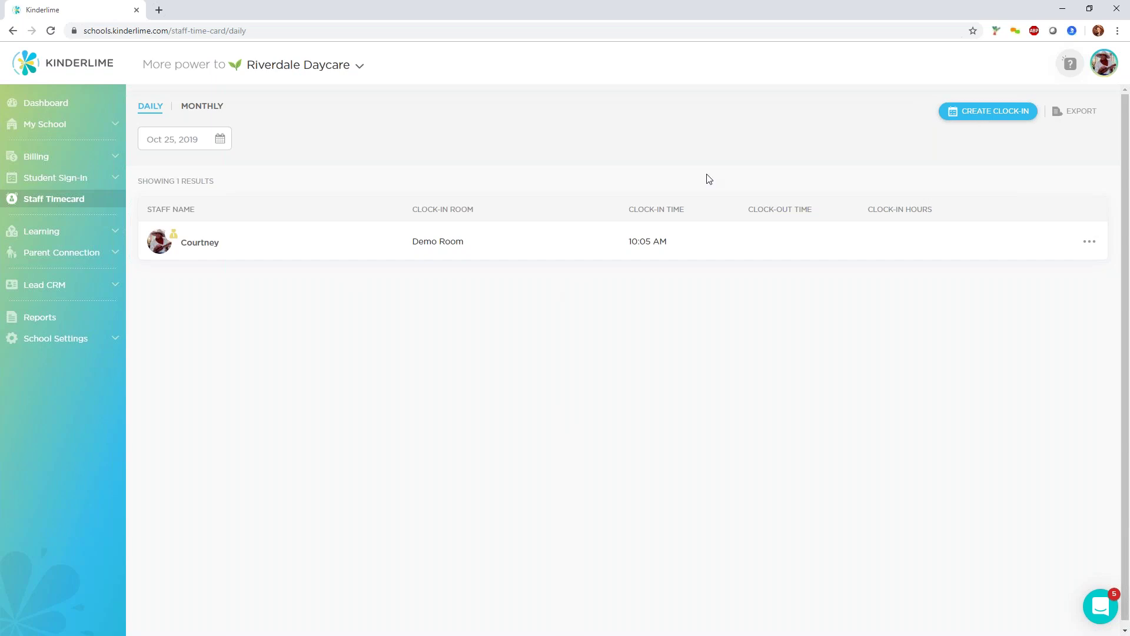
Create a staff clock-in for a chosen staff member in Demo Room at 10:00 AM on Oct 25, 2019.
click(1000, 114)
click(560, 252)
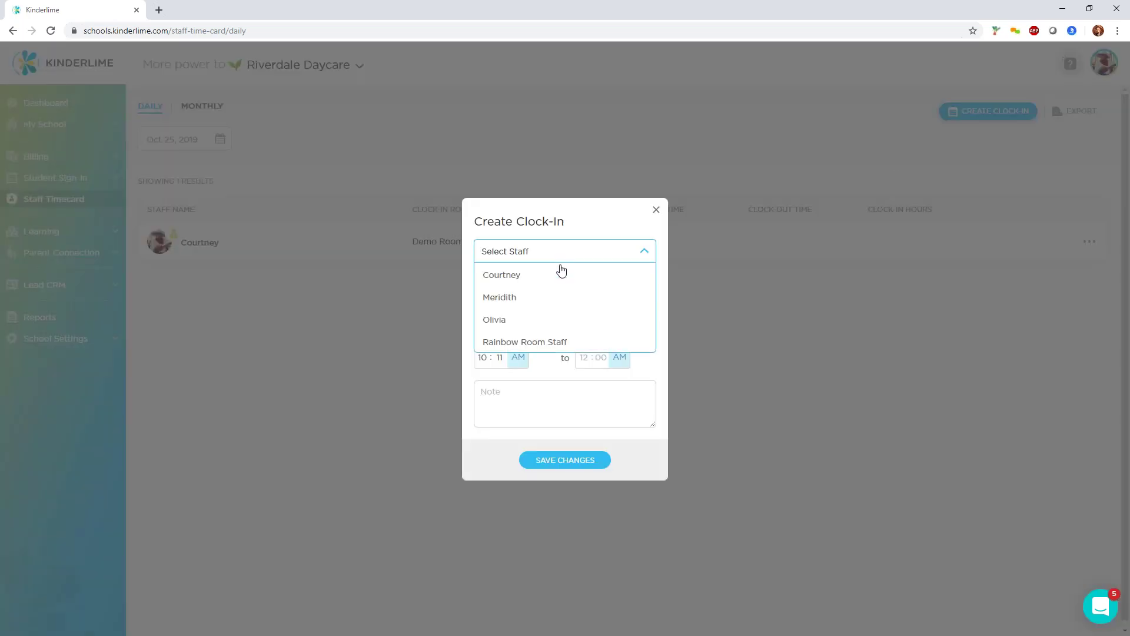
click(535, 318)
click(537, 293)
click(533, 333)
click(493, 360)
click(495, 361)
text(00)
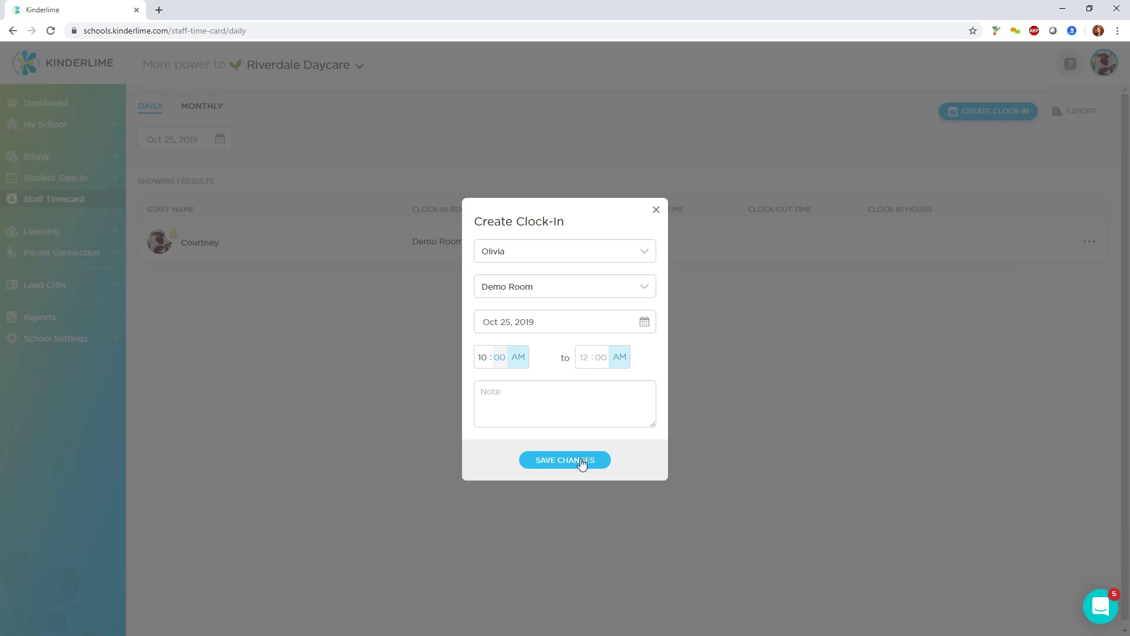
click(581, 463)
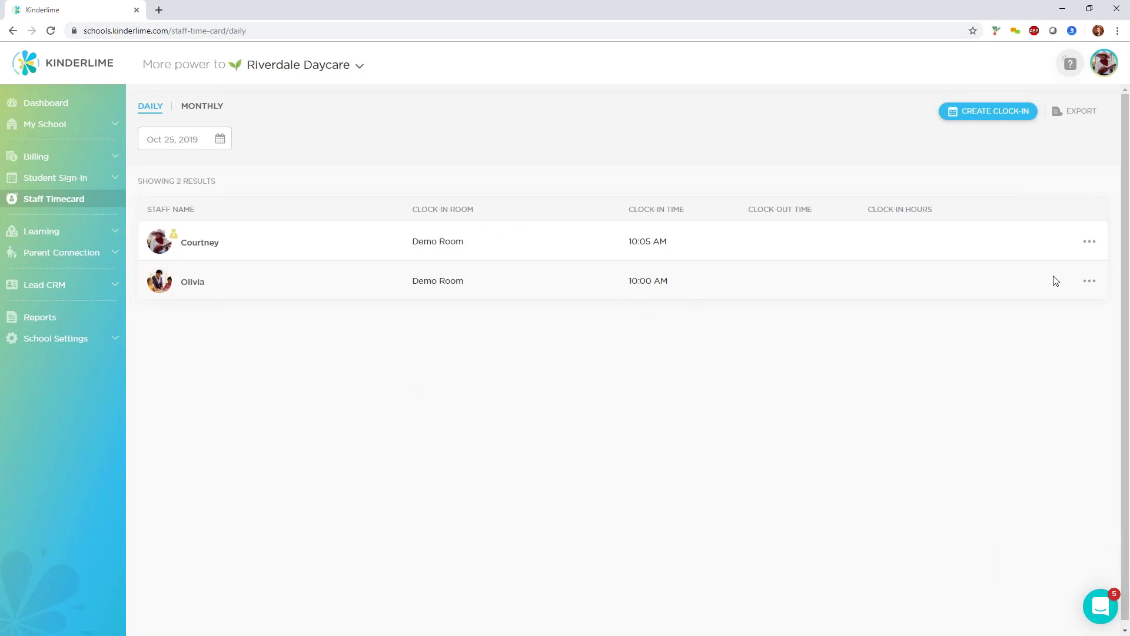
Edit the new clock-in to end at 12:00 PM with the note 'Forgot to clock-in'.
click(1091, 281)
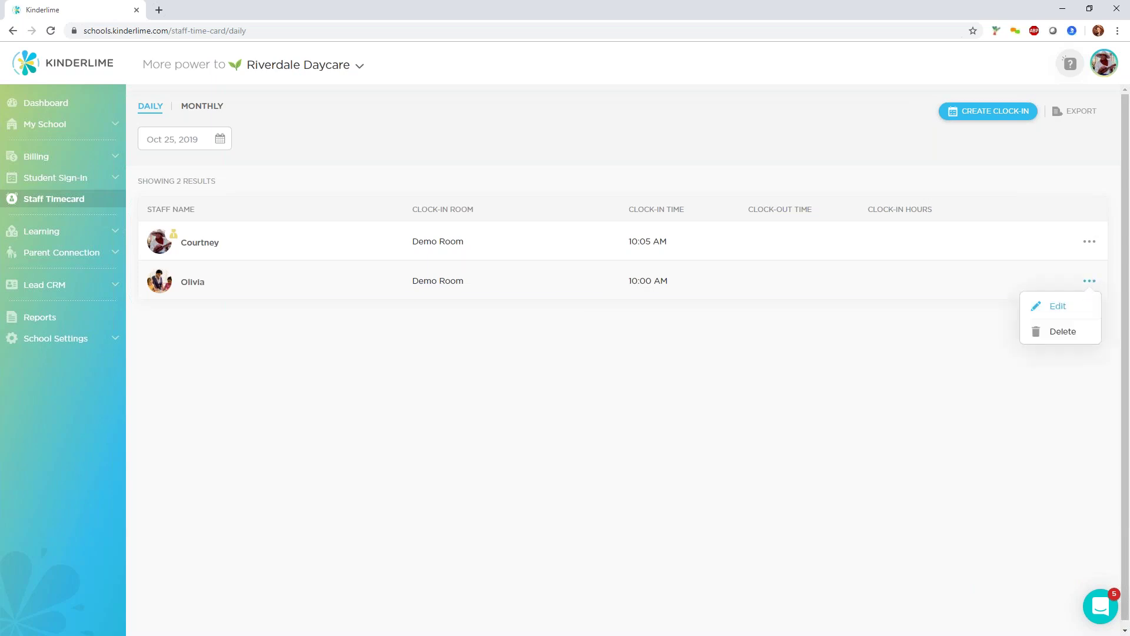
click(1062, 314)
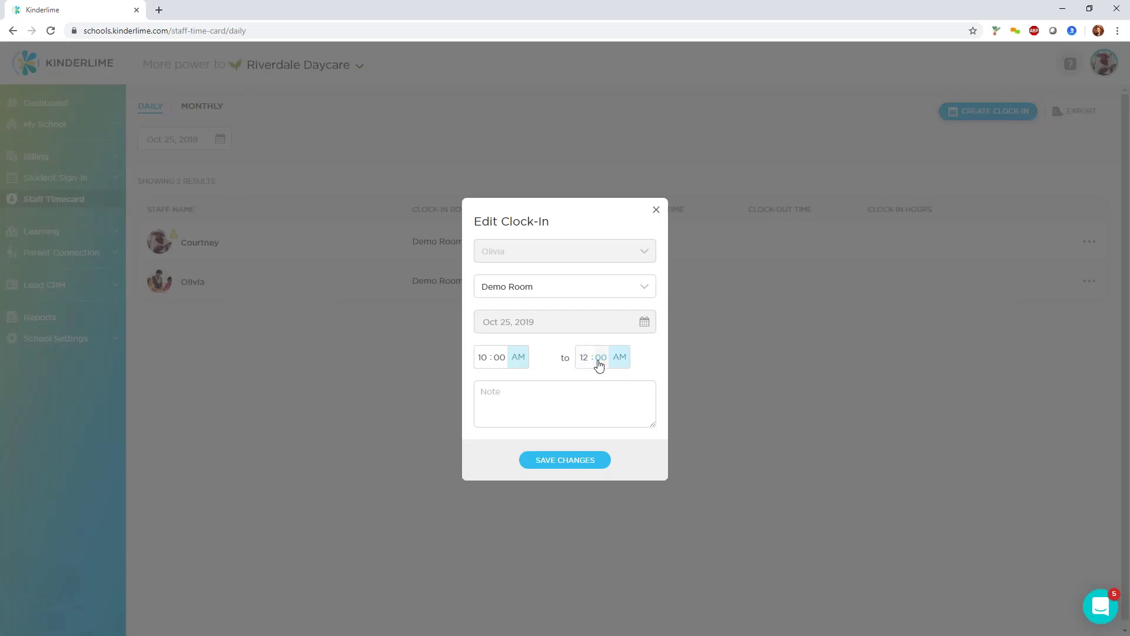
click(619, 366)
click(596, 401)
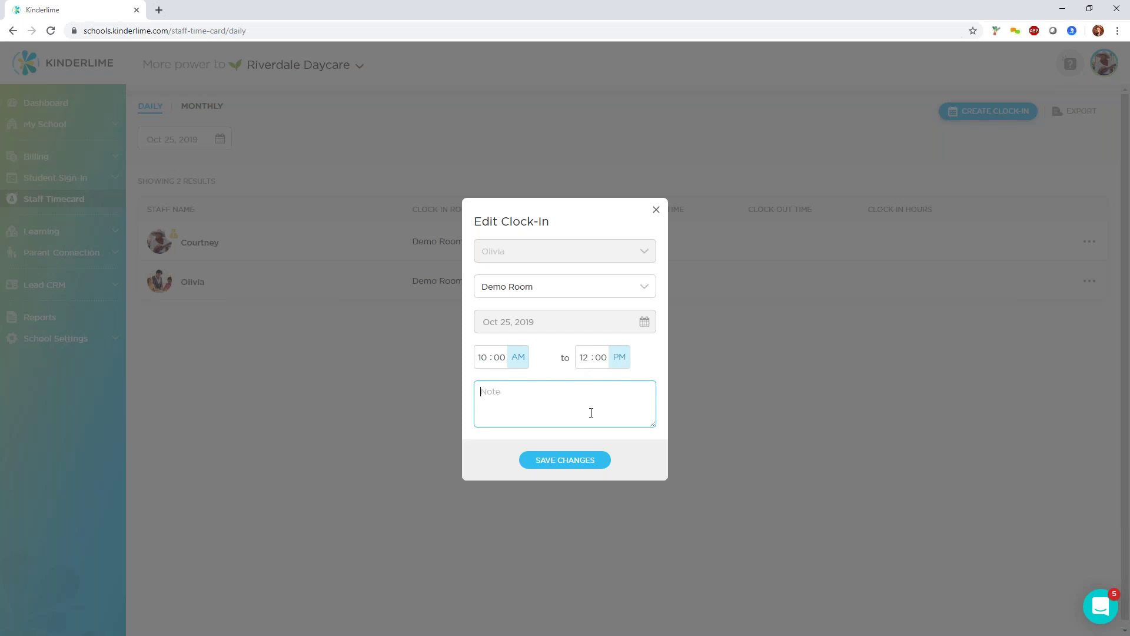
text(Forgotten)
key(BackSpace)
key(BackSpace)
text(to clock-in)
click(595, 462)
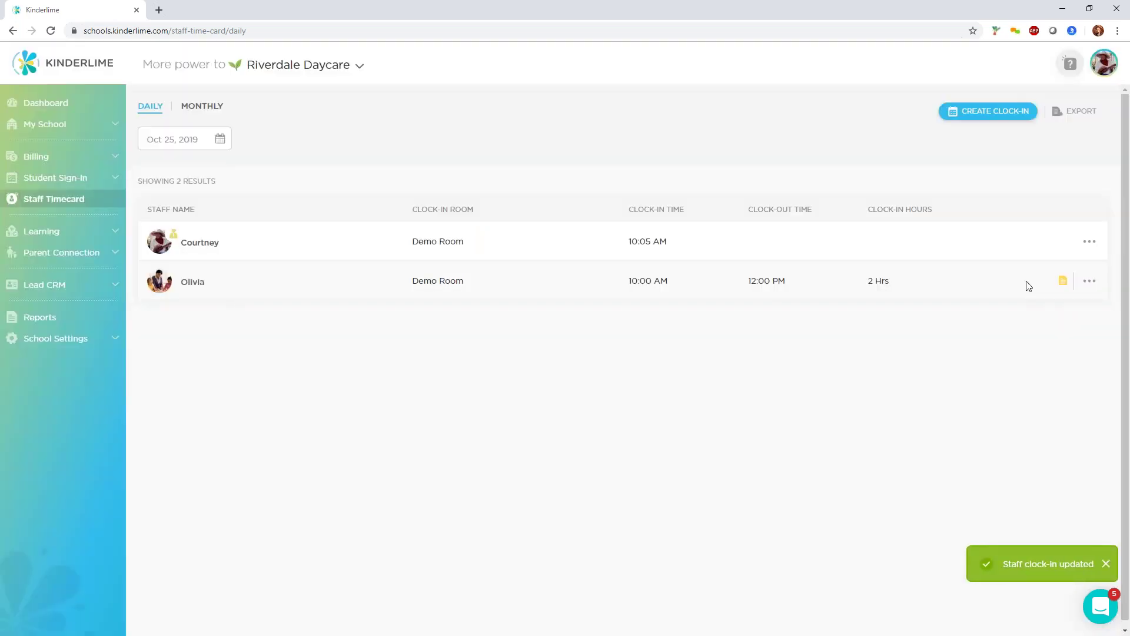
mouse_move(1067, 283)
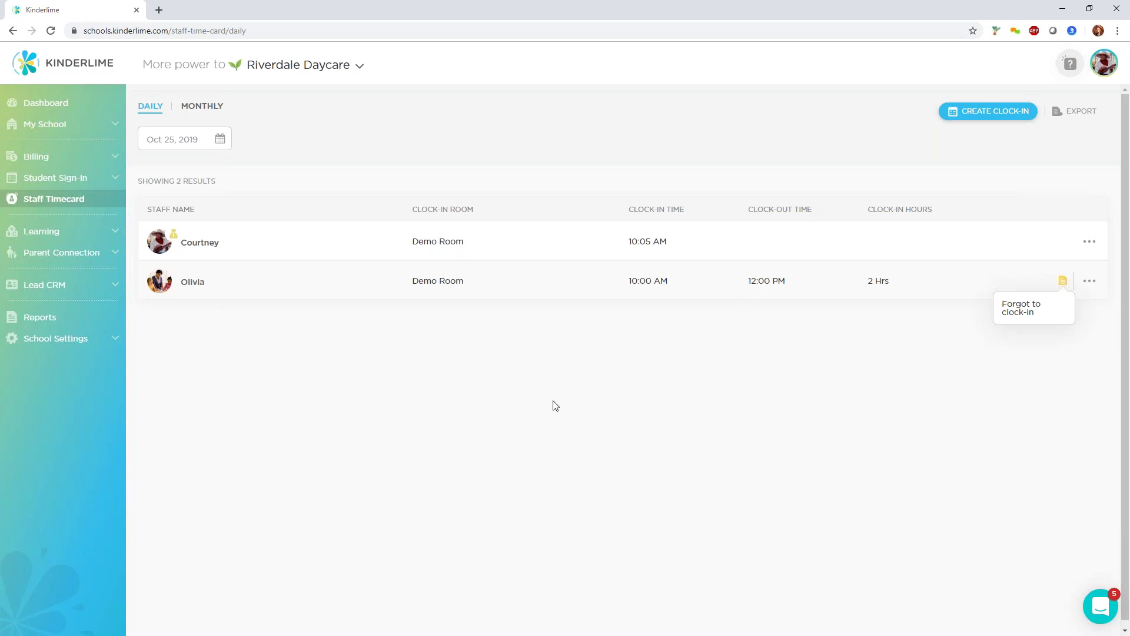
Review the monthly staff timecard and student attendance summaries, then list absent students for Sep 27–30, 2019.
click(574, 415)
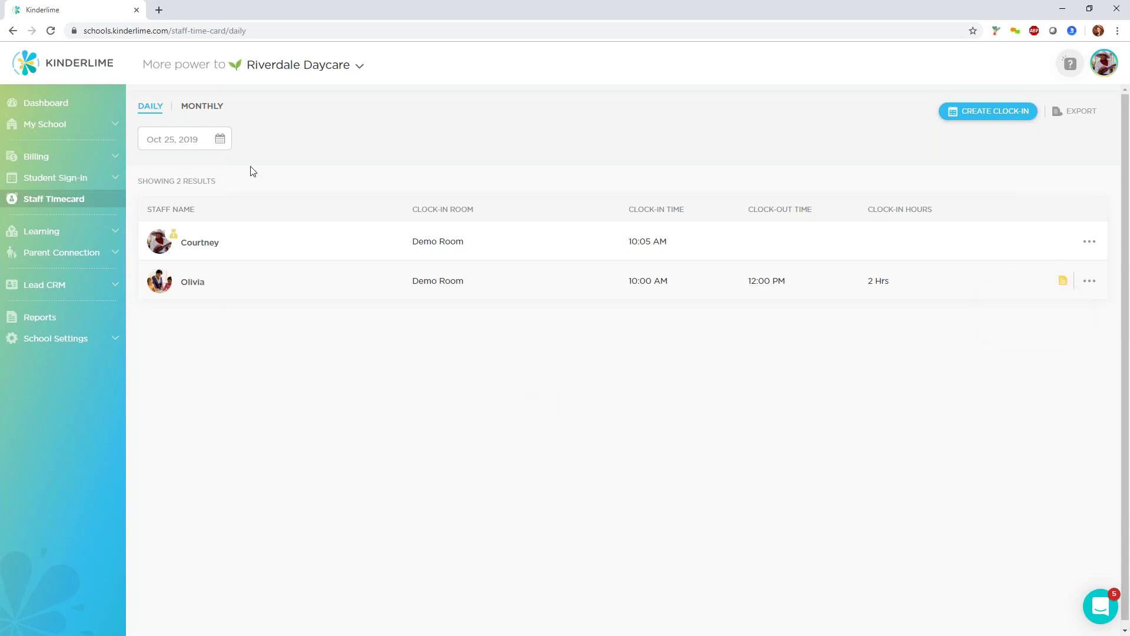
click(201, 111)
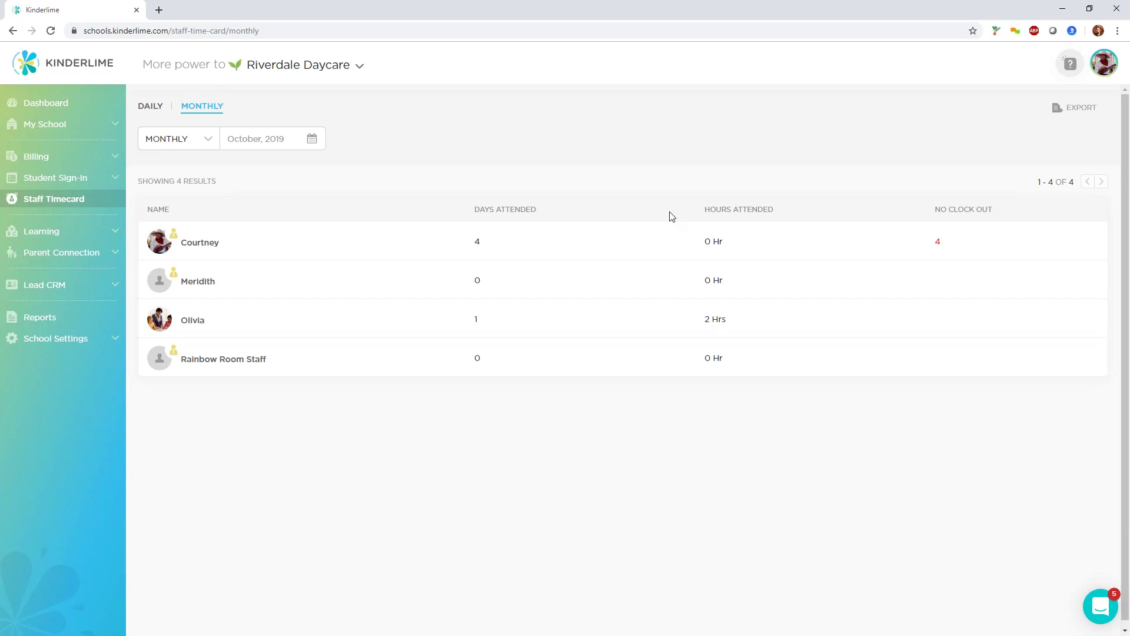
click(77, 181)
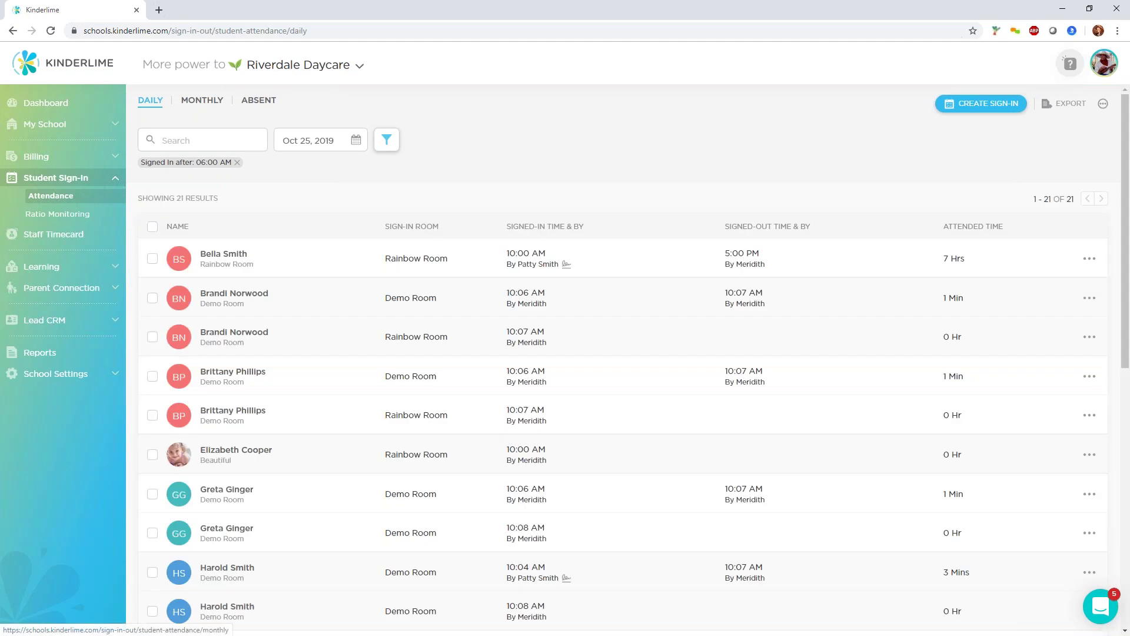
click(202, 100)
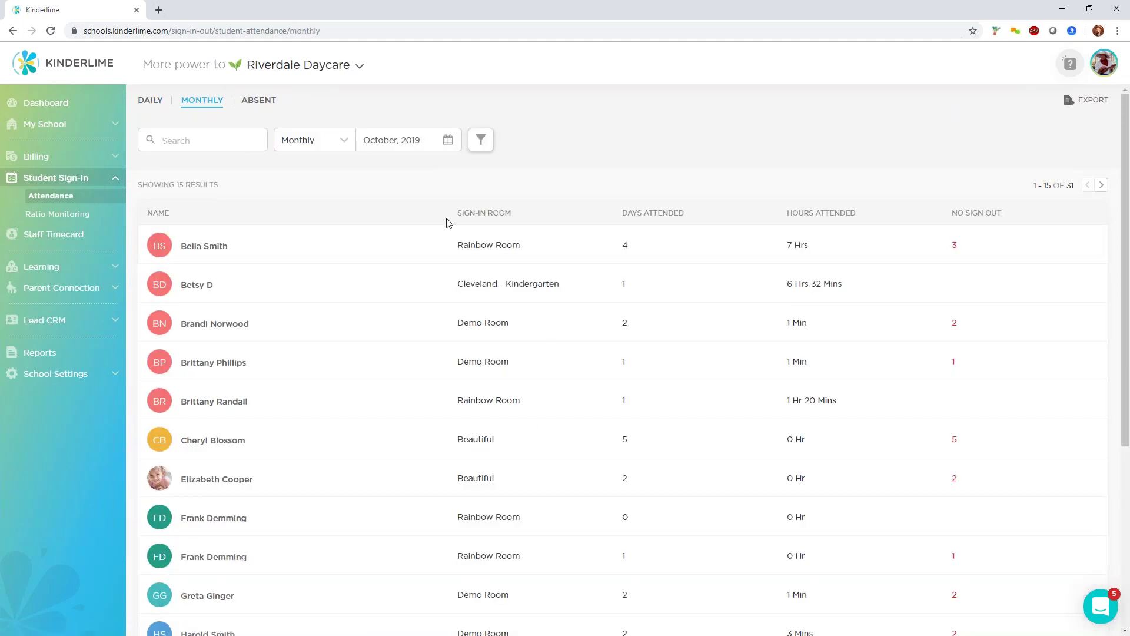
click(257, 101)
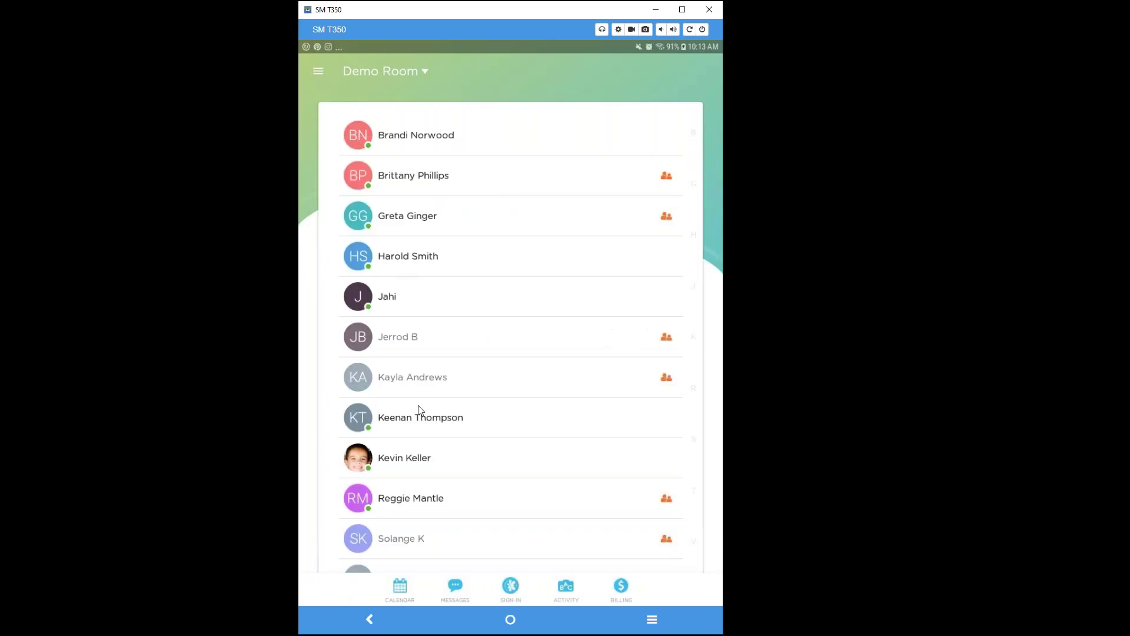
In the mobile app, select two signed-out Demo Room children and open their sign-in form.
click(509, 586)
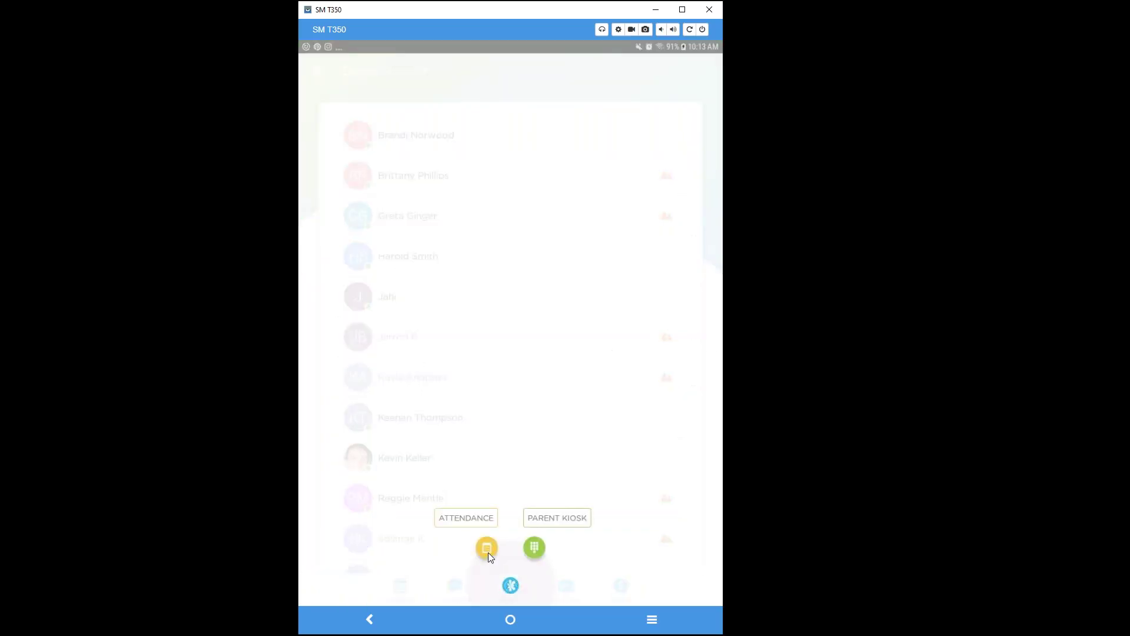
click(488, 551)
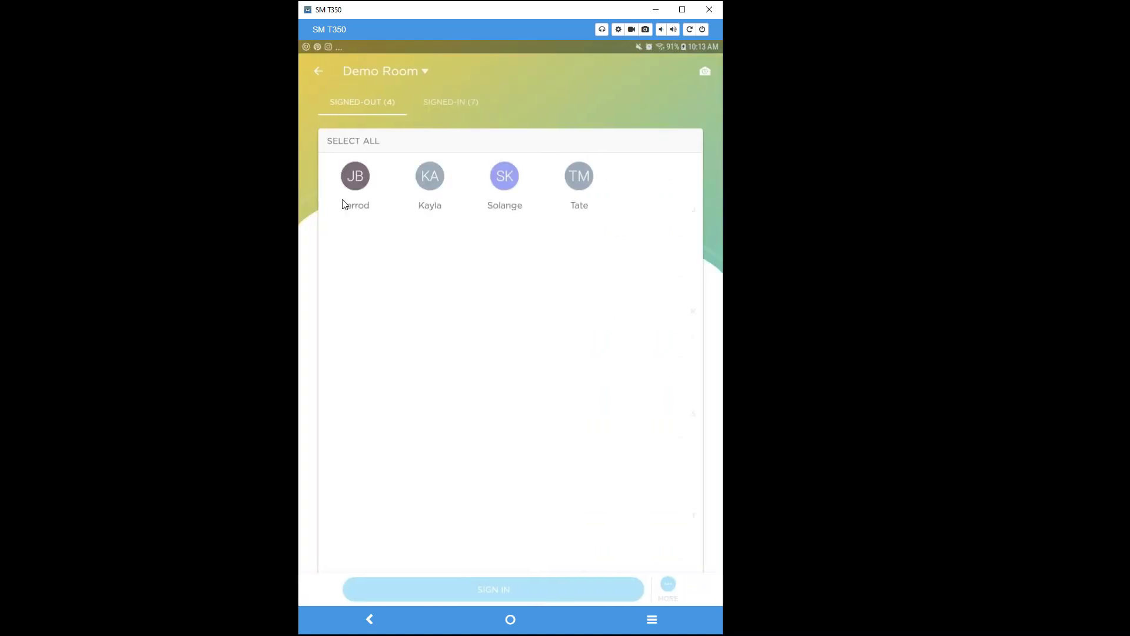
click(356, 183)
click(423, 183)
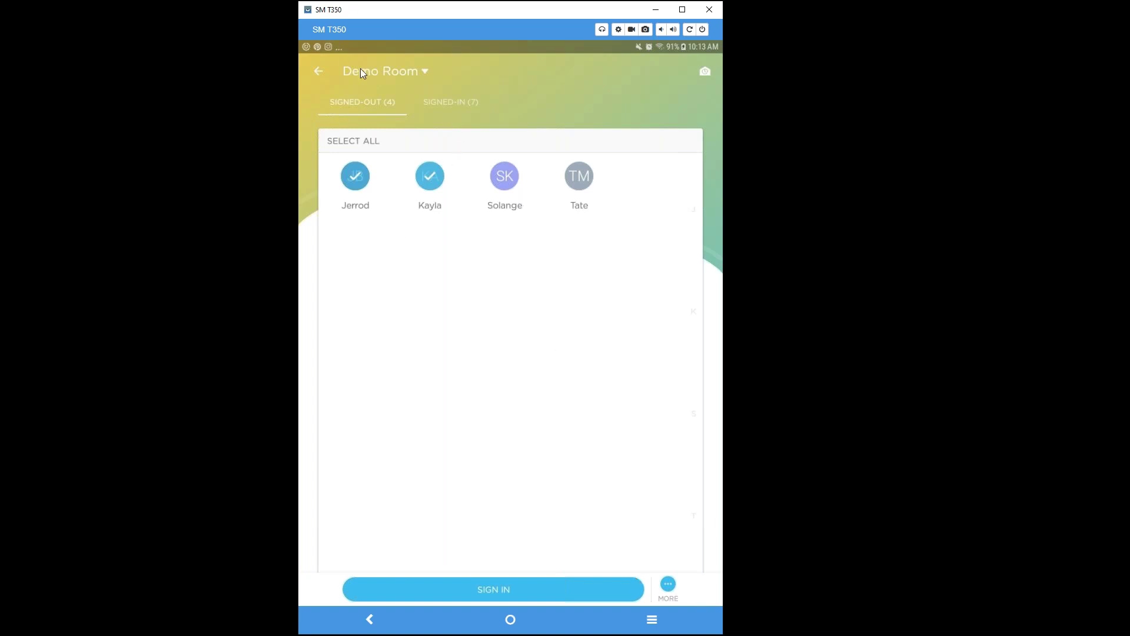
click(666, 588)
click(667, 586)
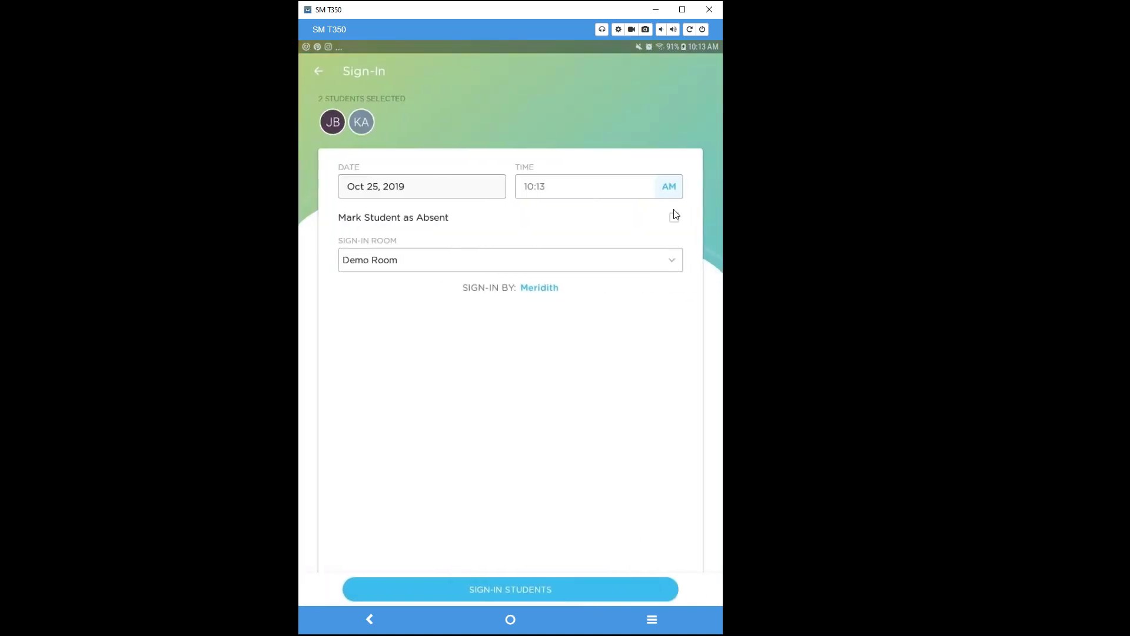
Mark the two selected children absent with the note 'Out with the flu' and return to the Demo Room list.
click(675, 217)
click(540, 283)
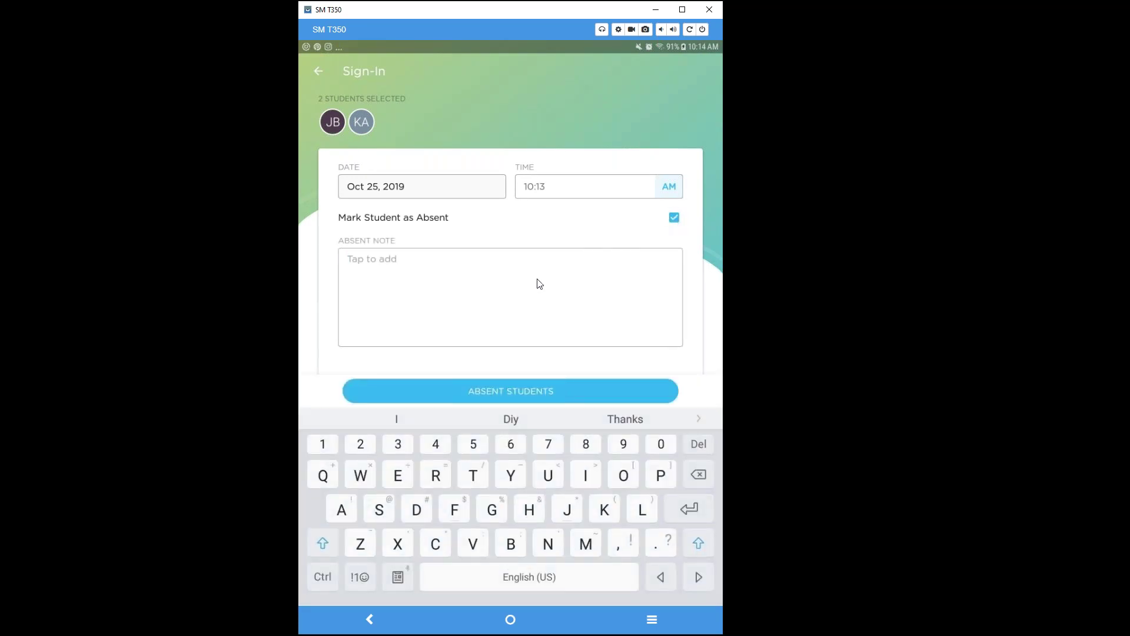
text(Out with the flu)
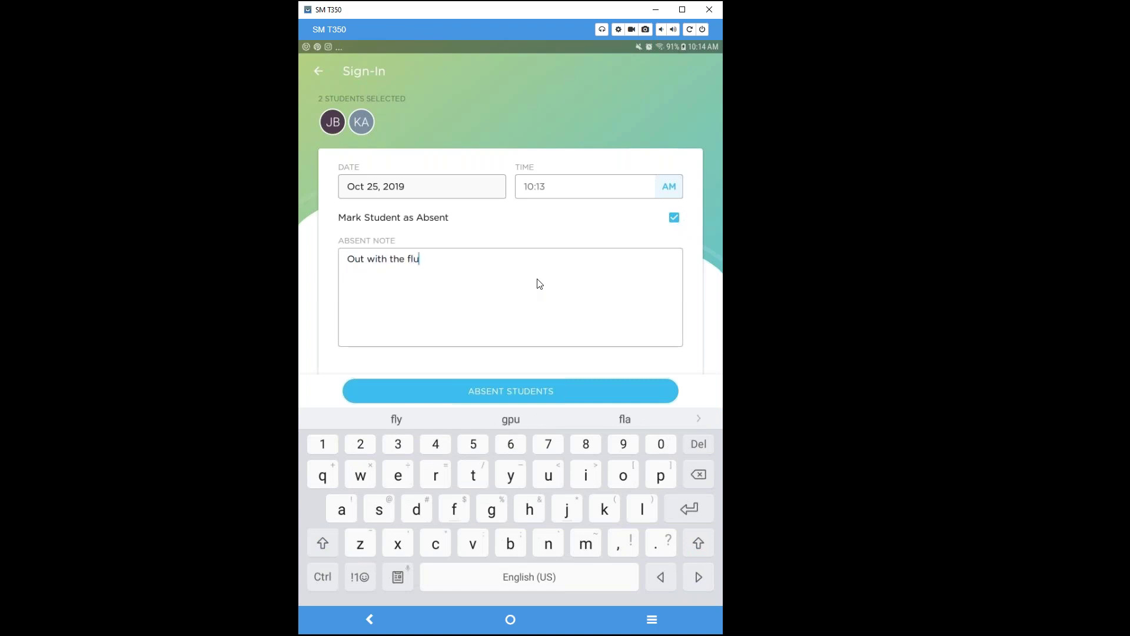
click(542, 396)
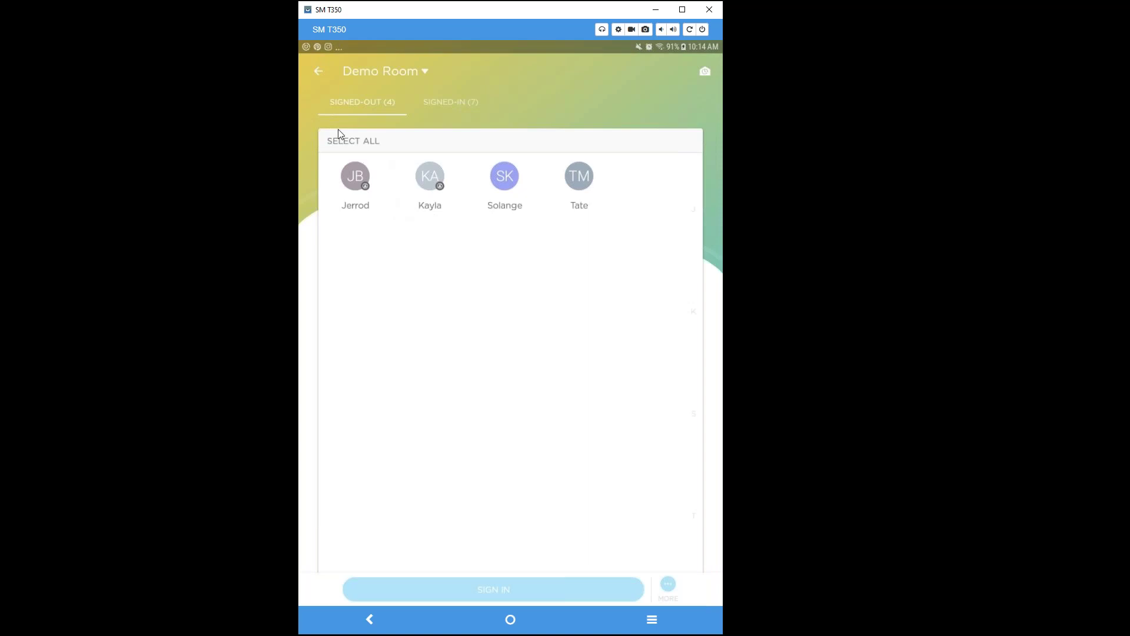
click(317, 72)
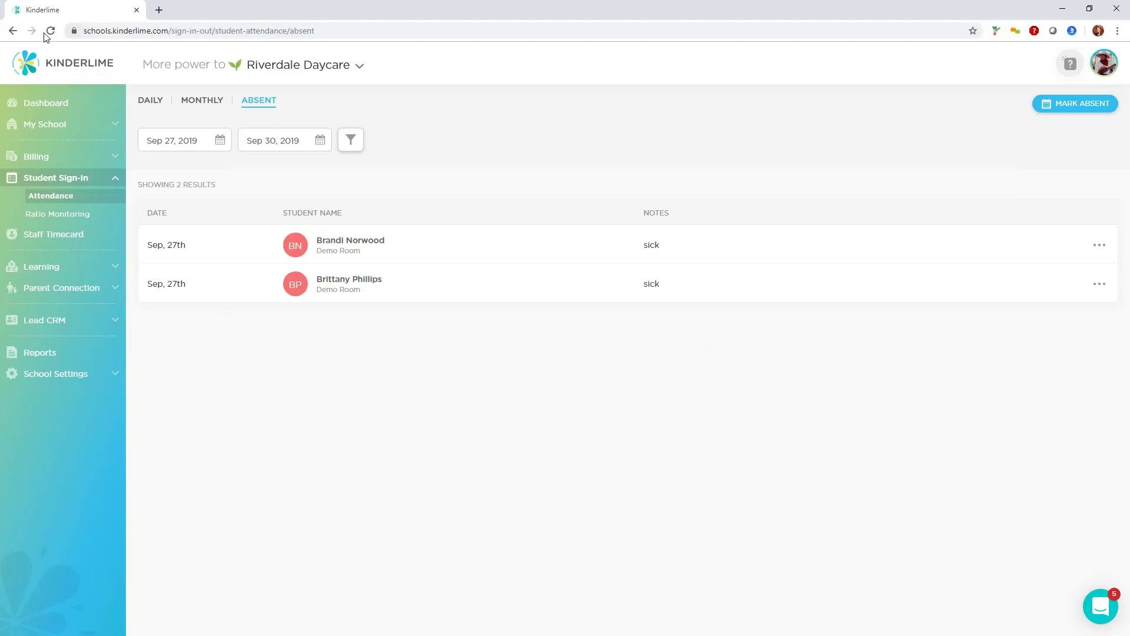
Reload the web Absent list and set both its From and To dates to Oct 25, 2019.
click(50, 30)
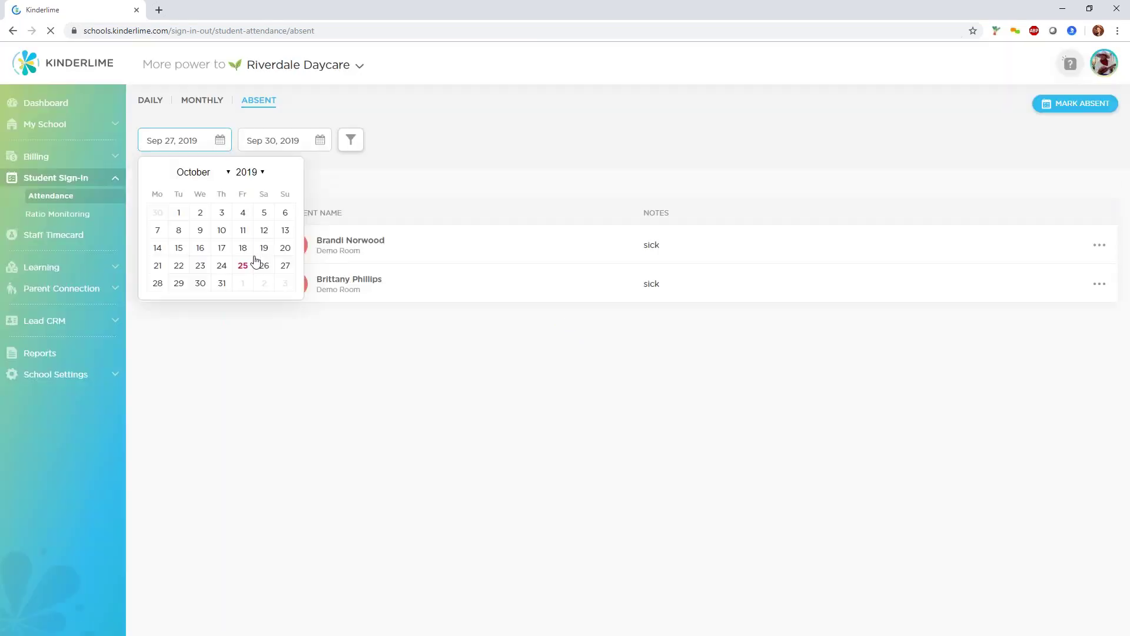
click(242, 264)
click(273, 147)
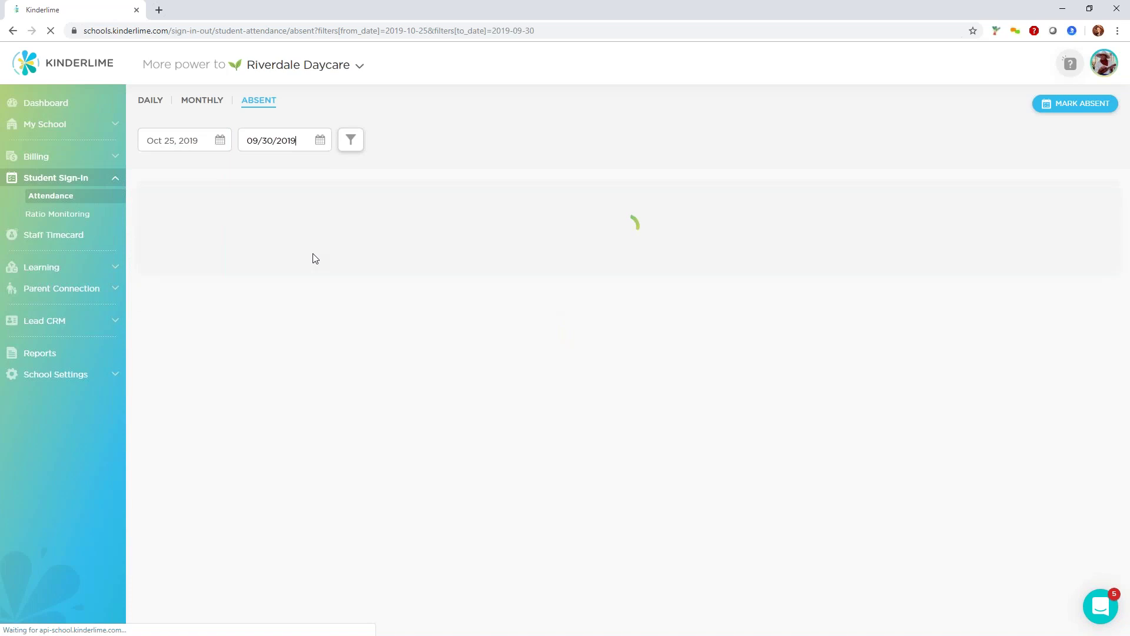
click(318, 146)
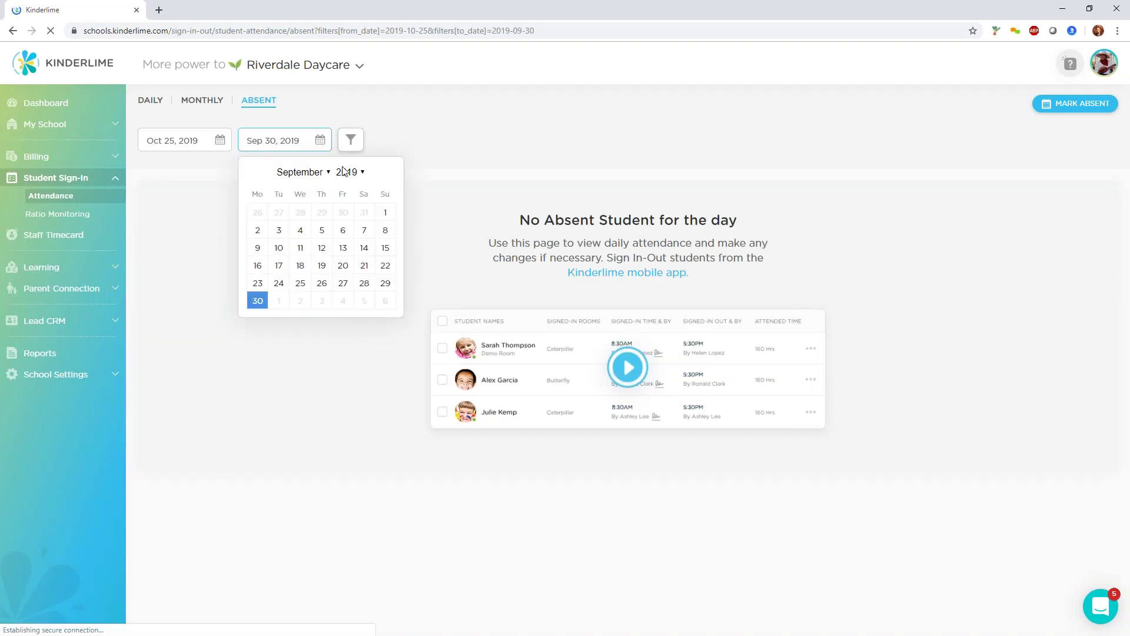
click(327, 172)
click(311, 358)
click(343, 267)
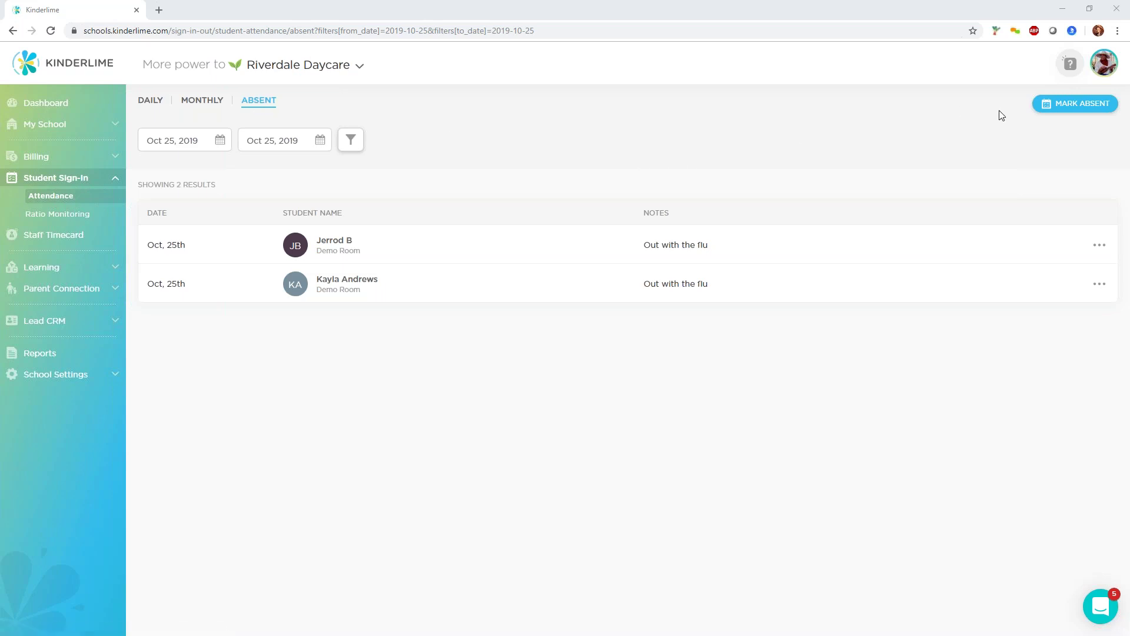
Start a Mark Absent record and select a single student.
click(1060, 111)
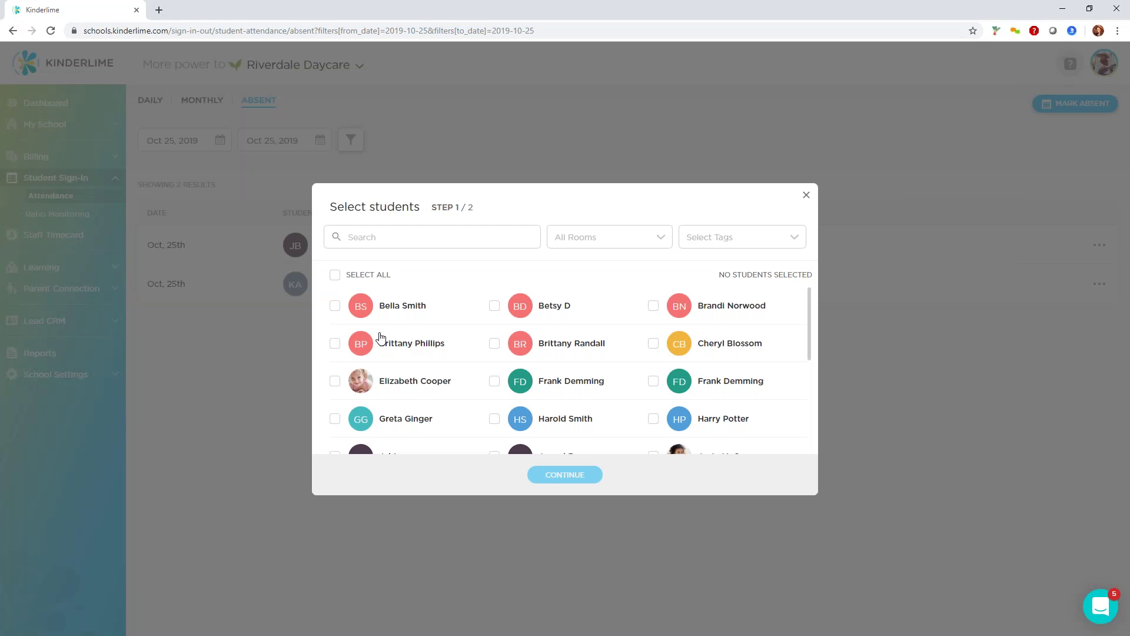
click(335, 305)
click(336, 346)
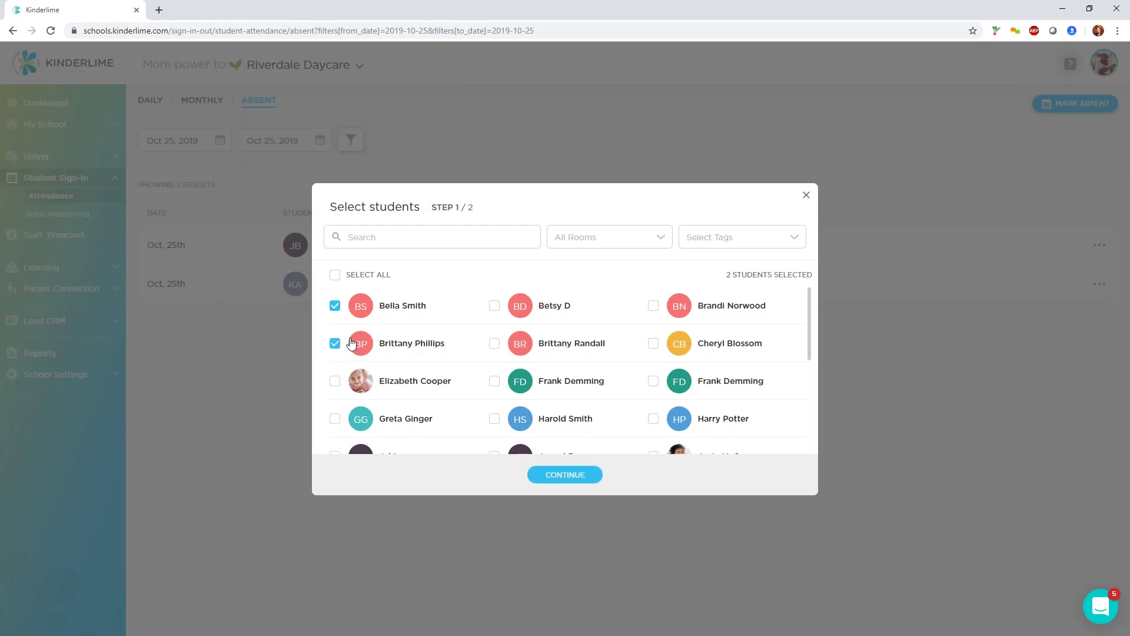
click(335, 344)
click(335, 306)
scroll(486, 404, down, 4)
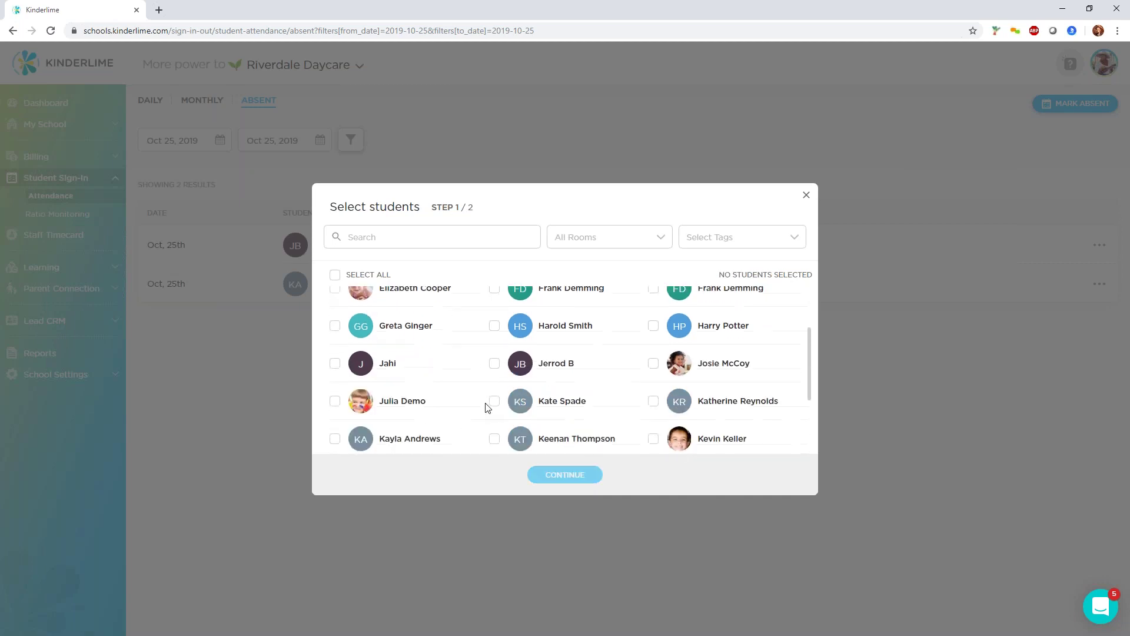
scroll(497, 355, up, 1)
click(495, 338)
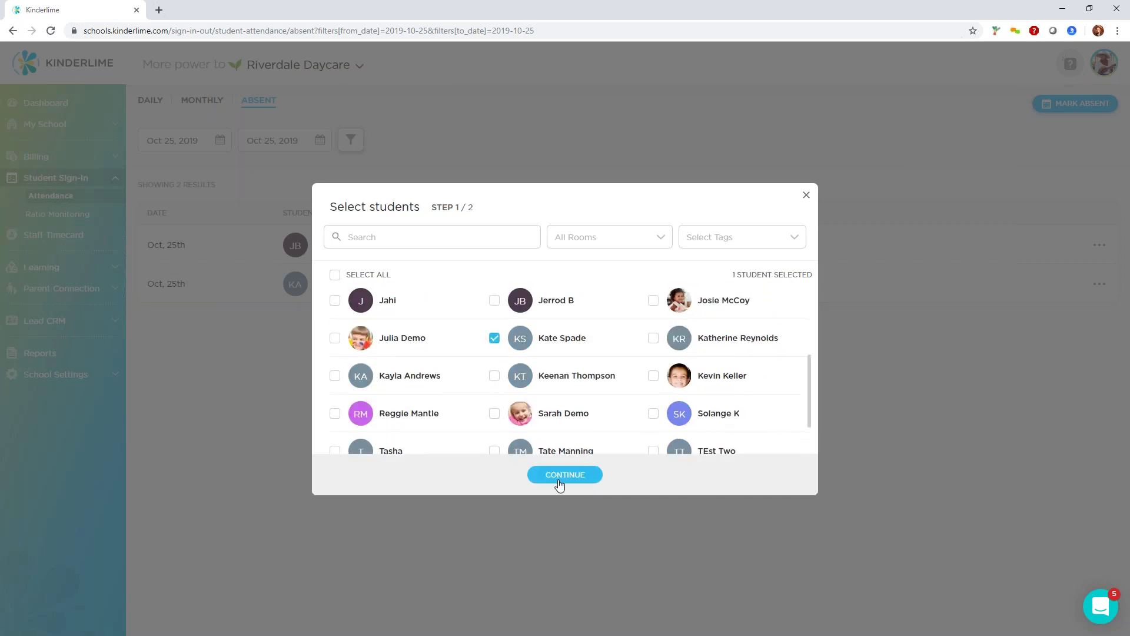
click(557, 484)
Set the absence date to Oct 29, 2019 with the note 'Vacation' and submit it.
click(463, 349)
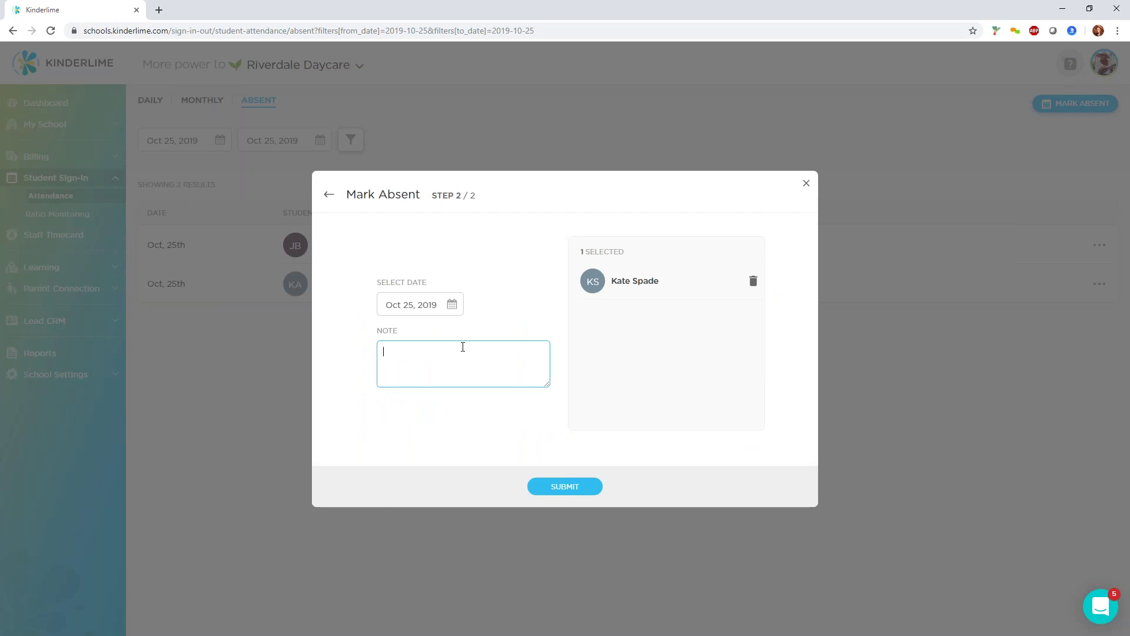
click(442, 307)
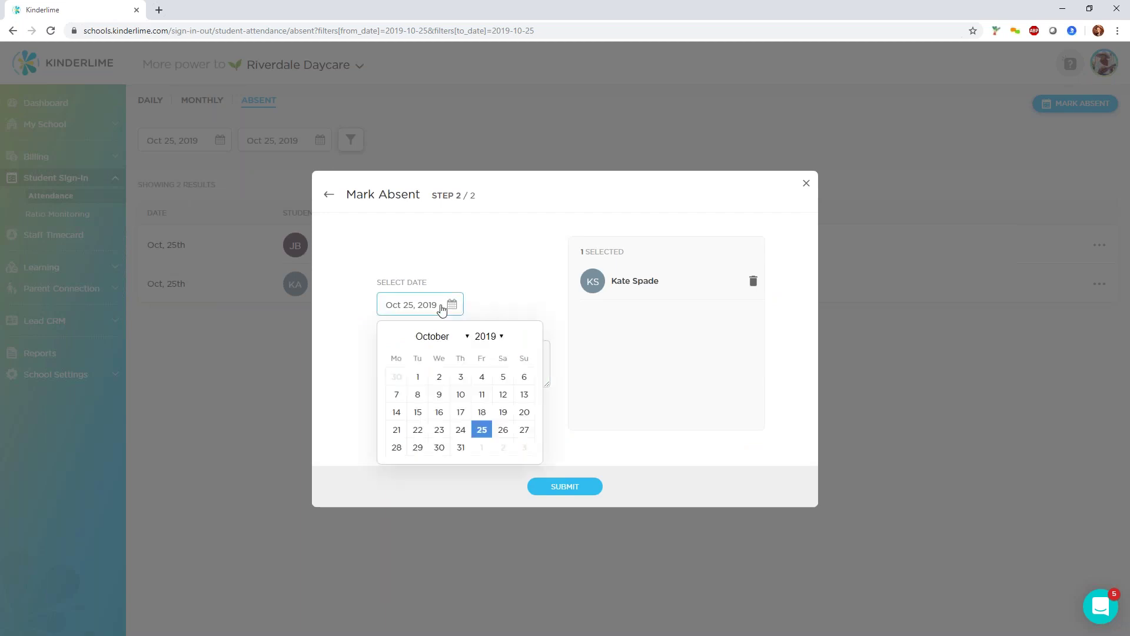
click(418, 448)
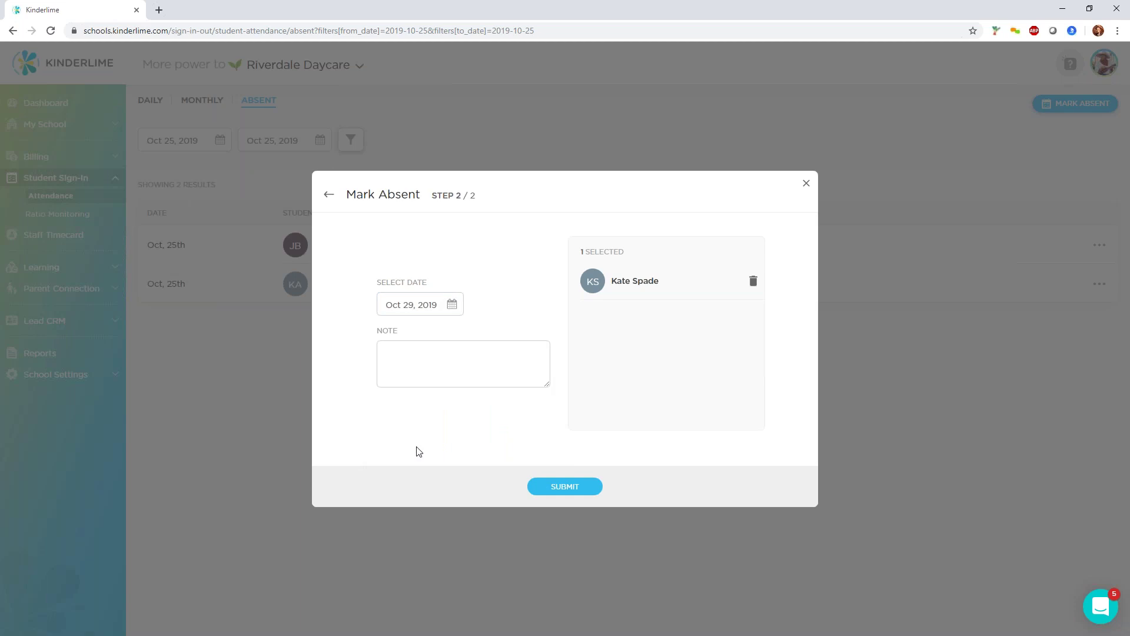
click(448, 306)
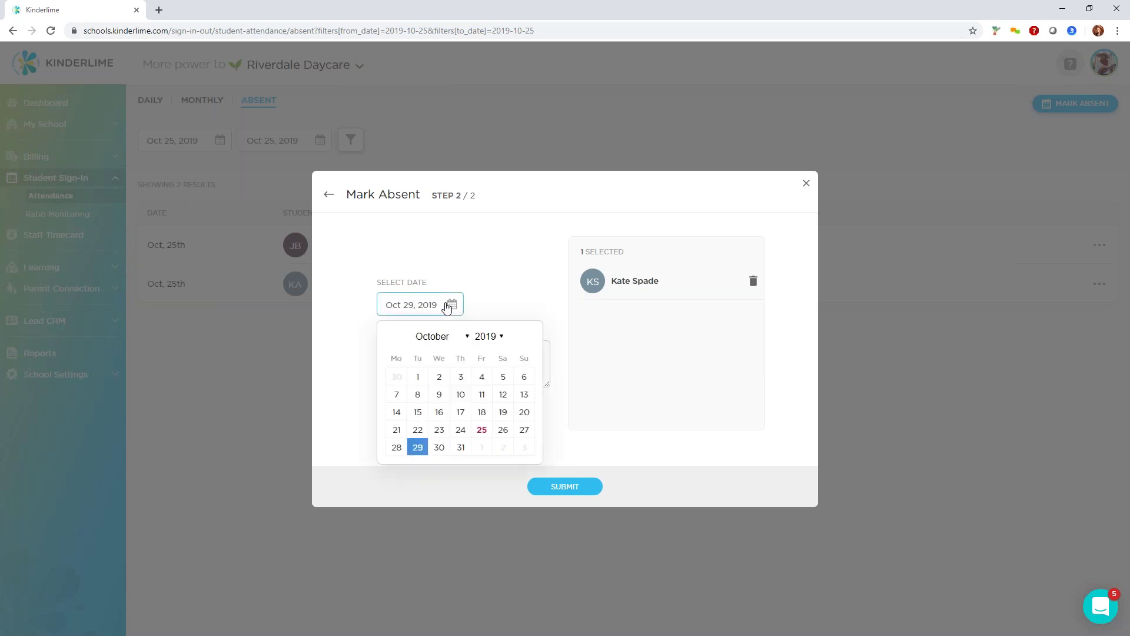
click(520, 272)
click(420, 353)
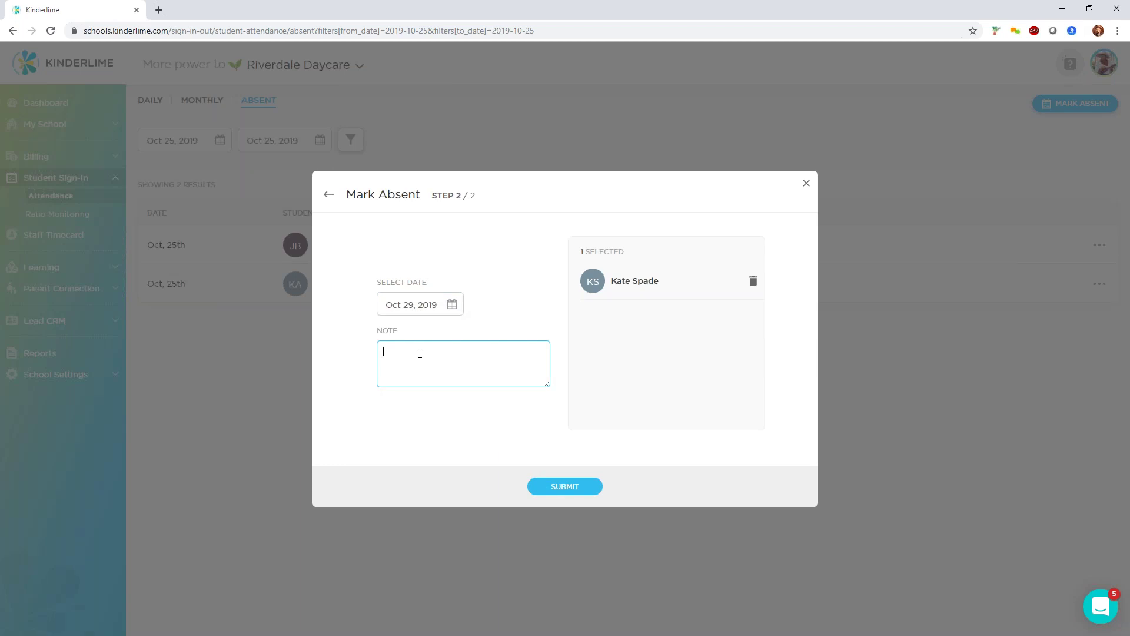
text(Family va)
key(BackSpace)
key(BackSpace)
text(sick day)
drag(506, 355, 318, 351)
text(Vacation)
click(576, 487)
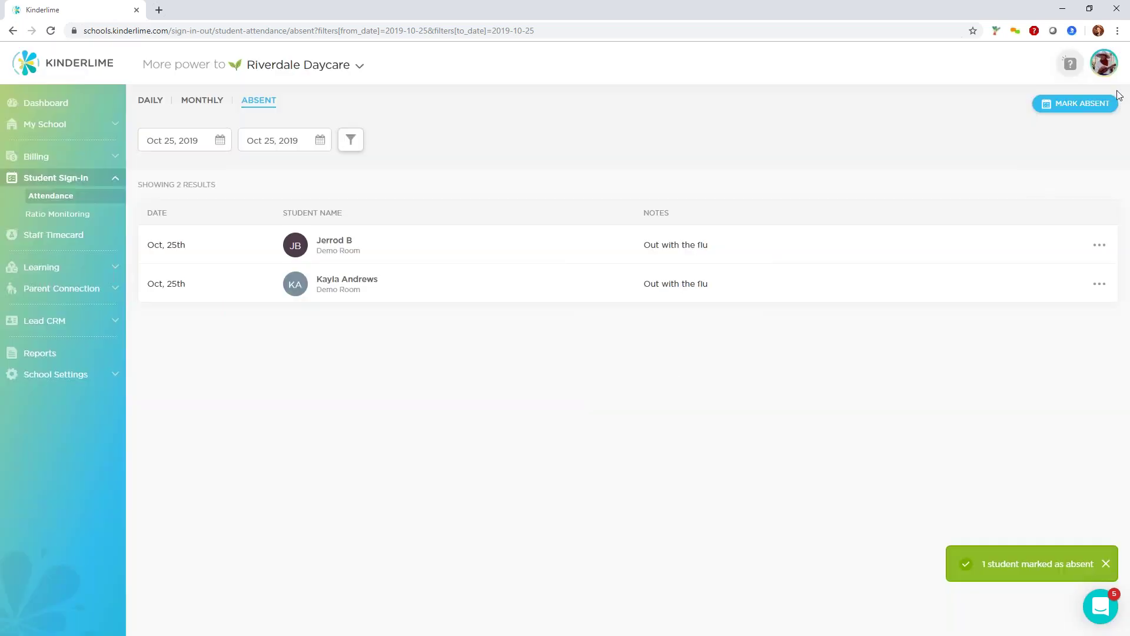
Submit a second absence for the same student, dated Oct 28, 2019, with note 'Vacation'.
click(1075, 103)
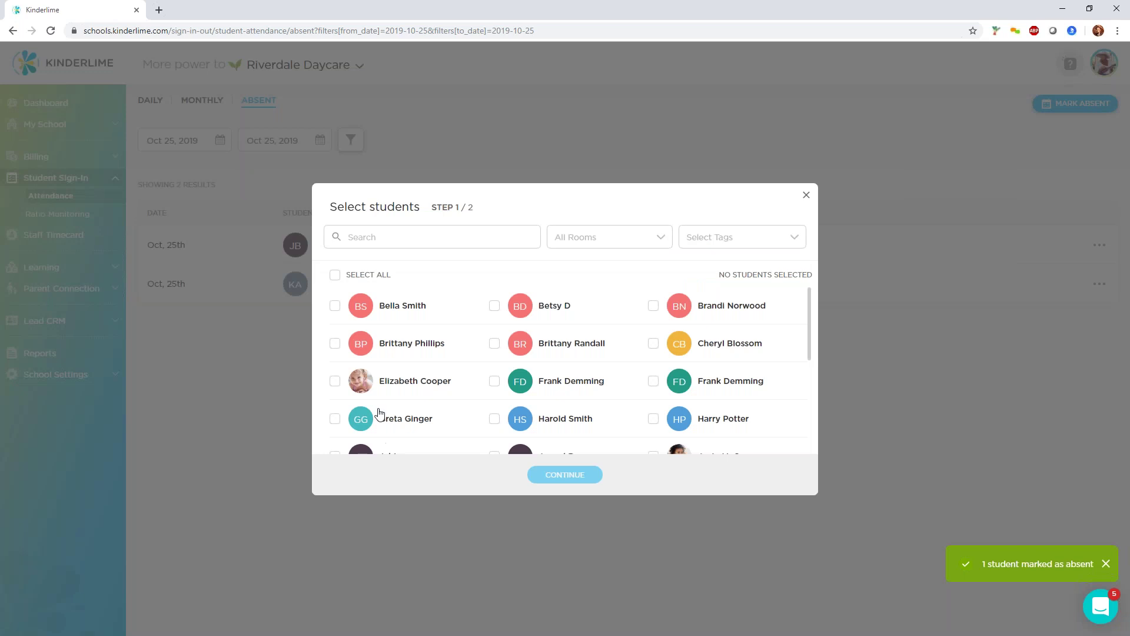
scroll(378, 415, down, 2)
click(494, 376)
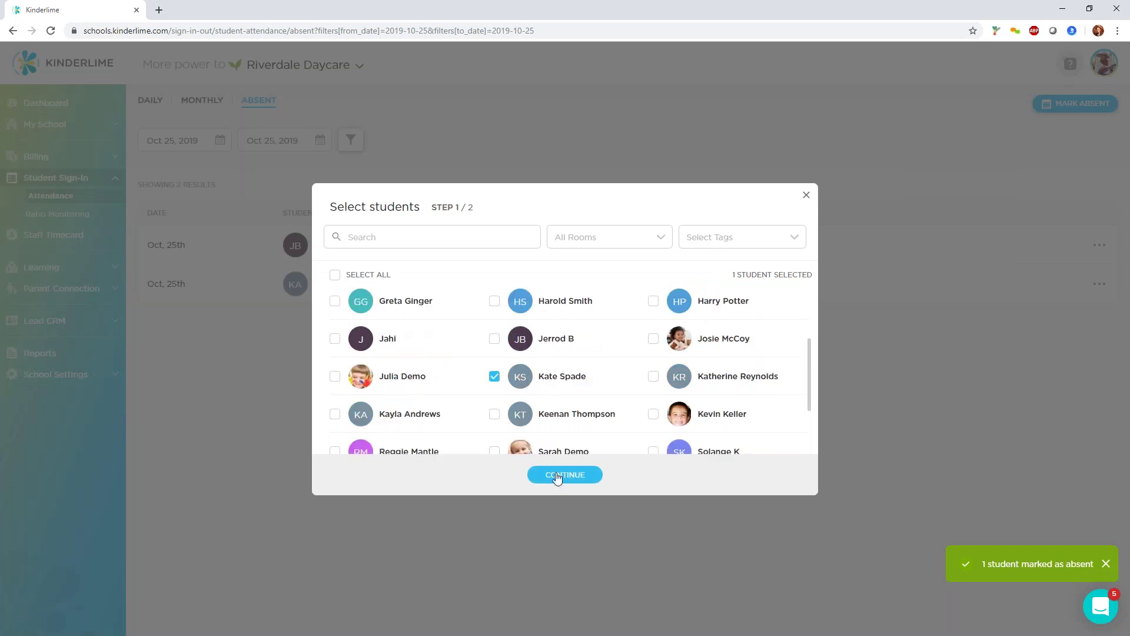
click(545, 474)
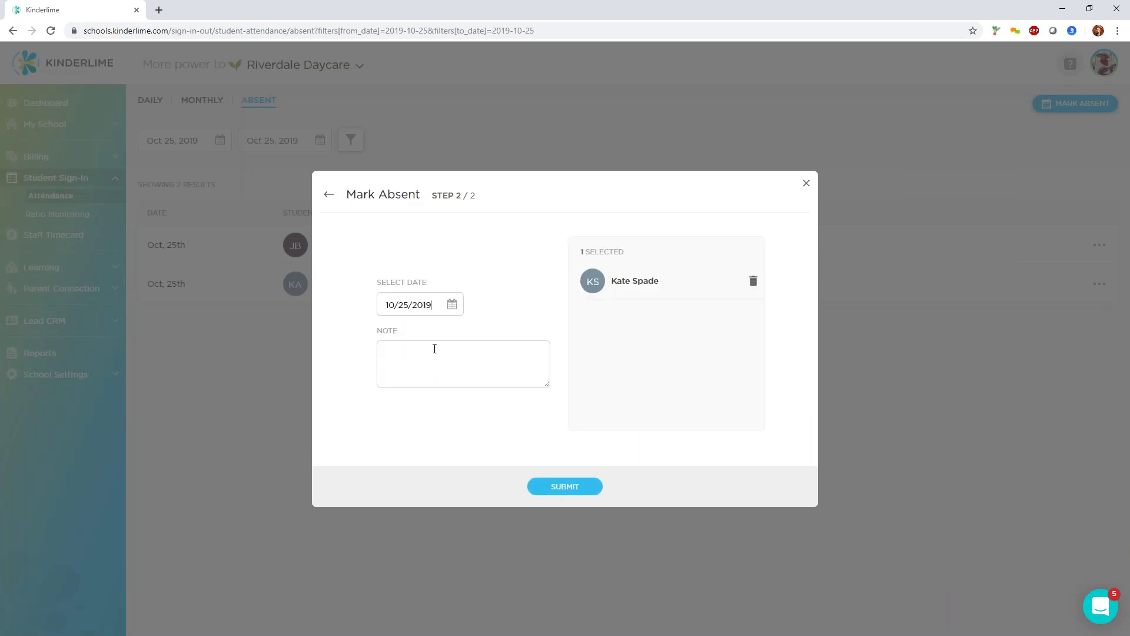
click(451, 311)
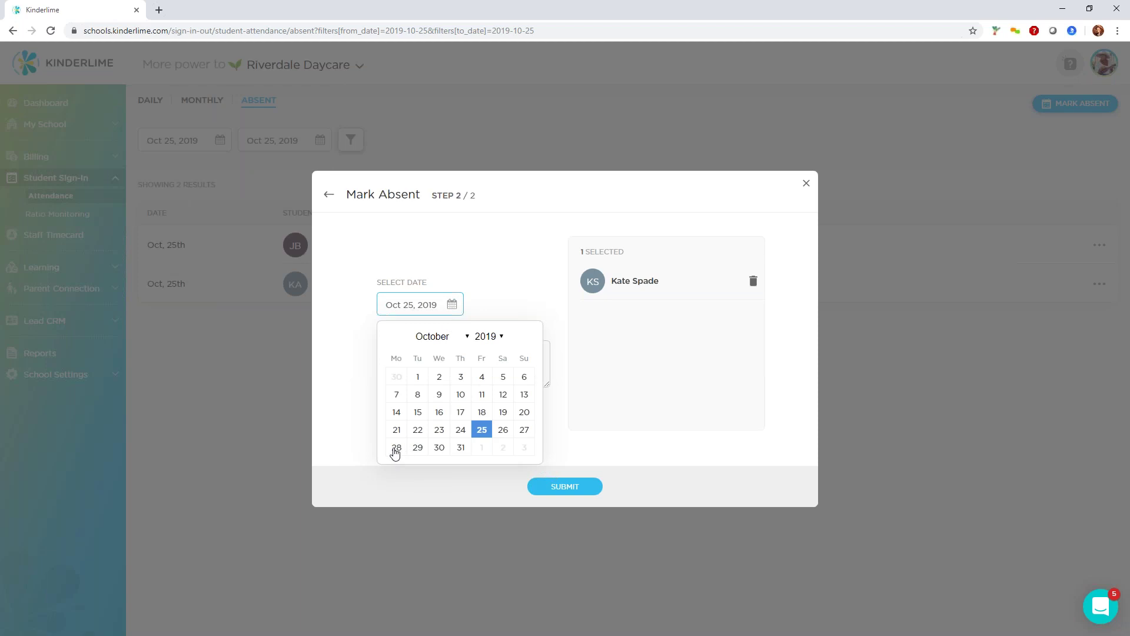
click(396, 448)
click(447, 341)
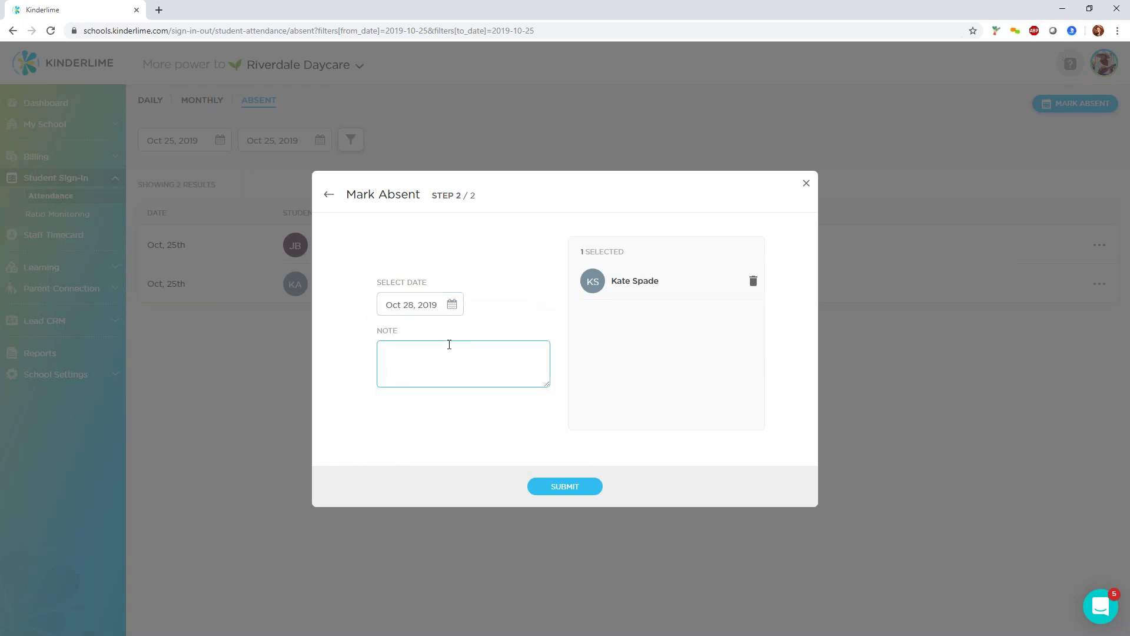
text(Vacation)
click(580, 486)
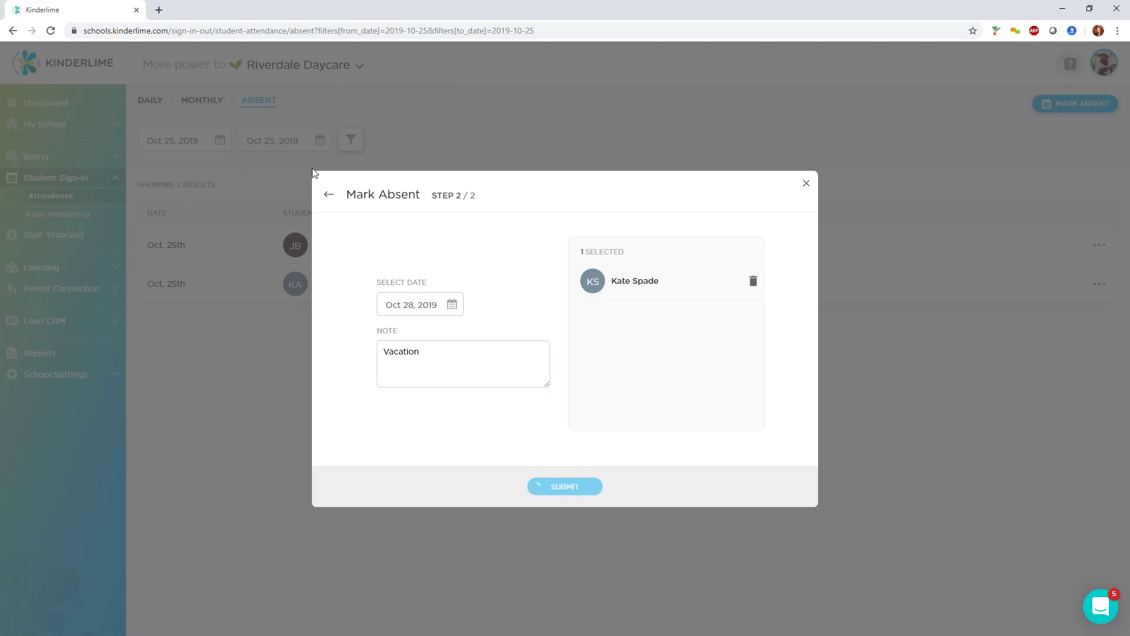
click(218, 140)
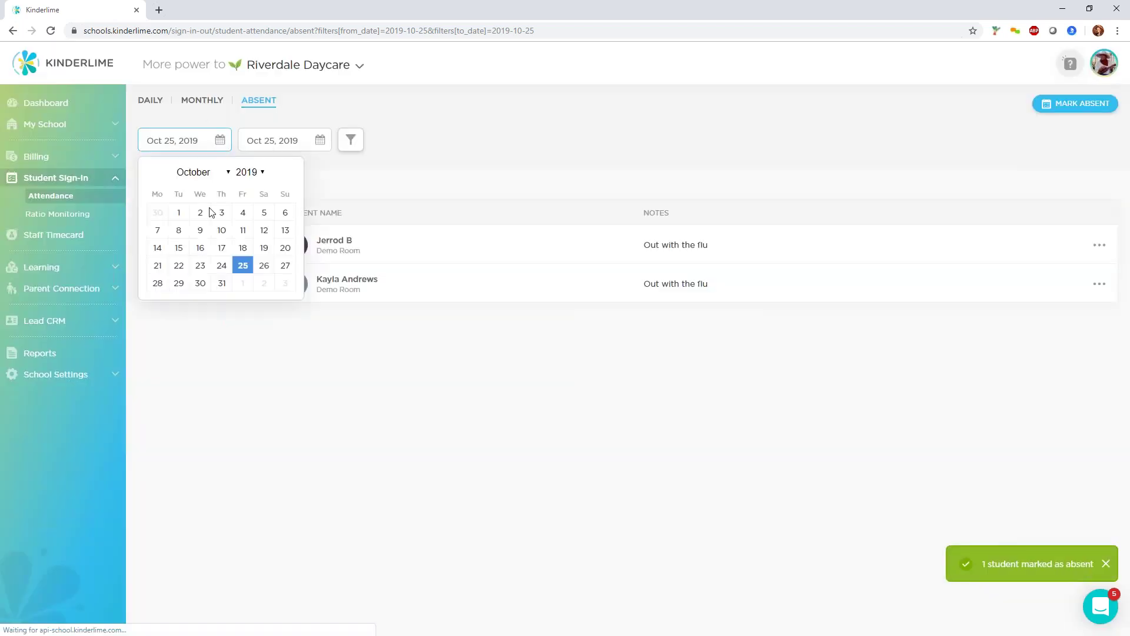
Filter the Absent list to Oct 28–31, then minimize Chrome to reveal the tablet app.
click(159, 284)
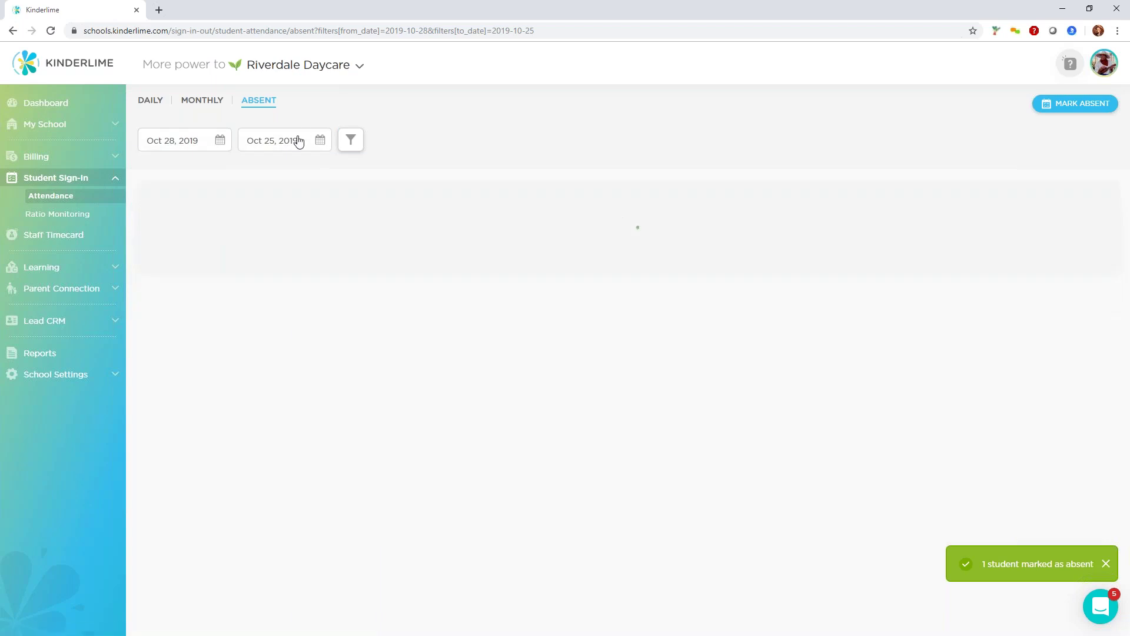
click(317, 143)
click(327, 283)
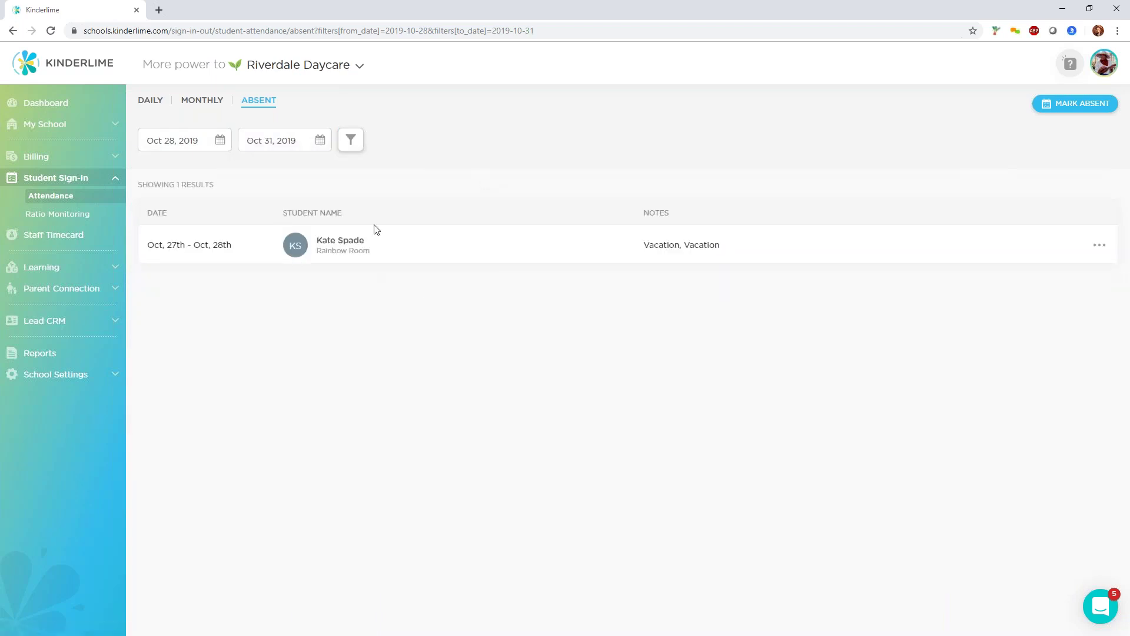
drag(154, 245, 233, 246)
click(634, 246)
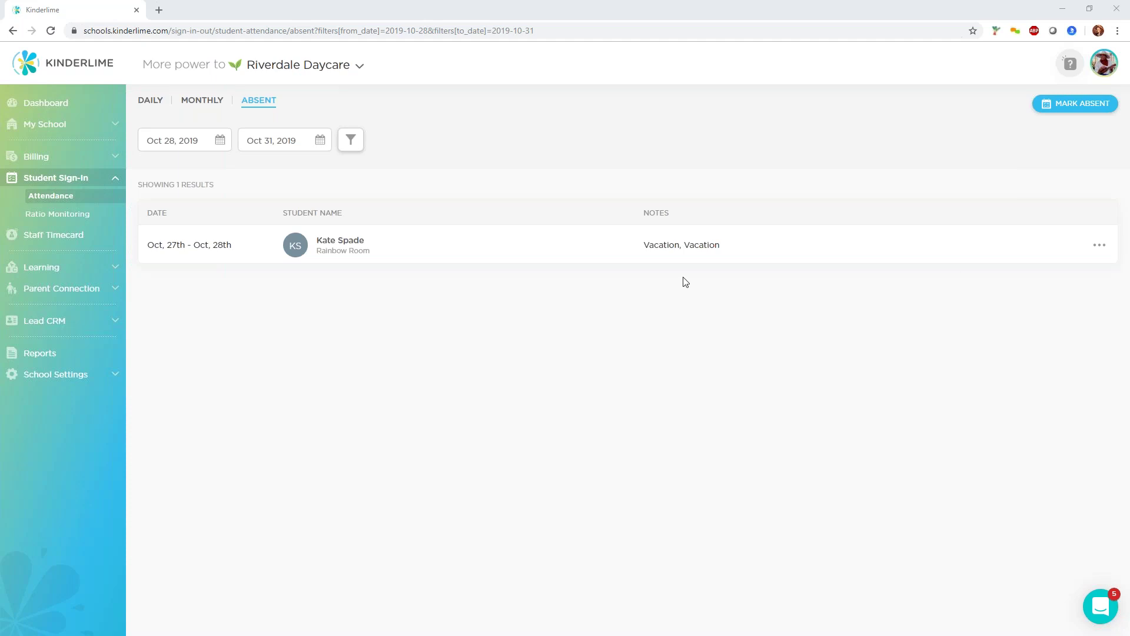
click(1061, 9)
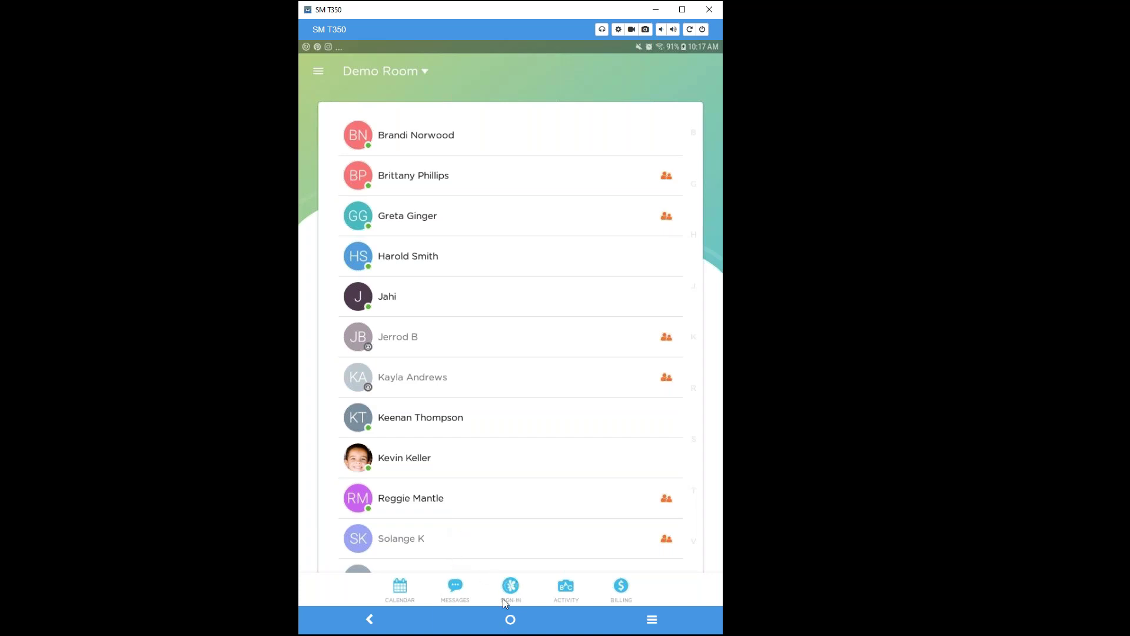
Open the Parent Kiosk's PIN sign-in and enter the staff member's PIN.
click(514, 587)
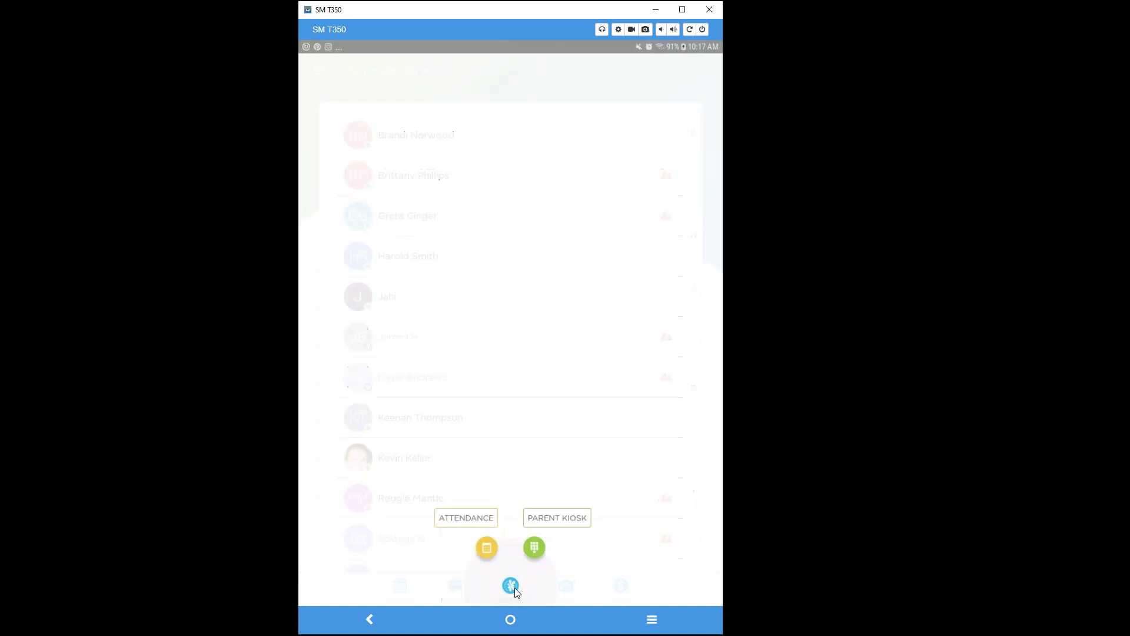
click(534, 549)
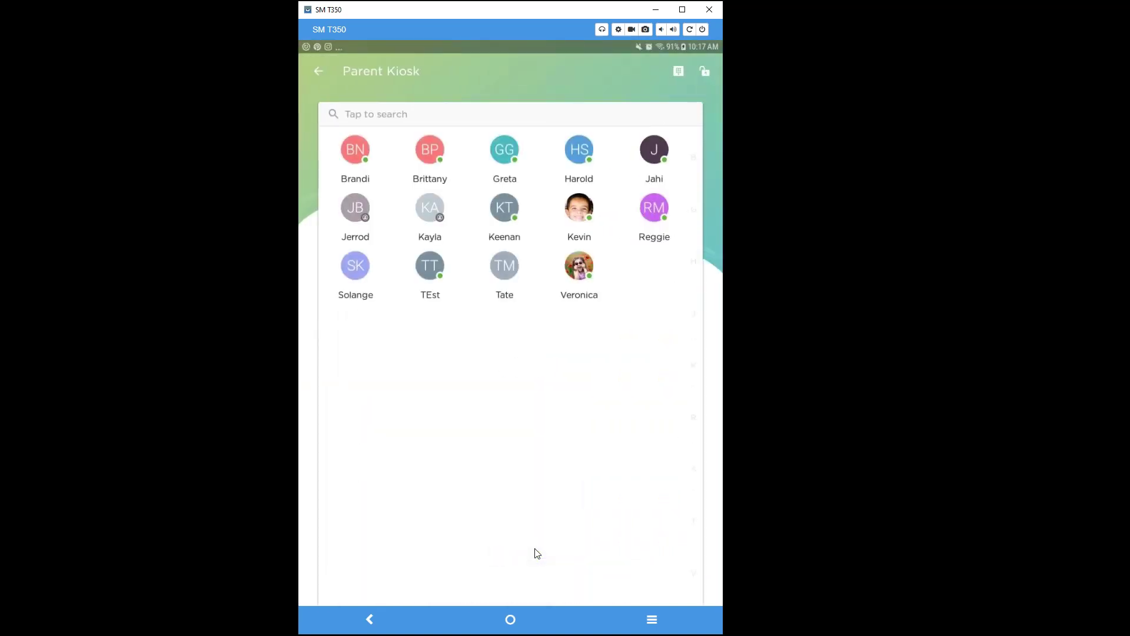
click(678, 73)
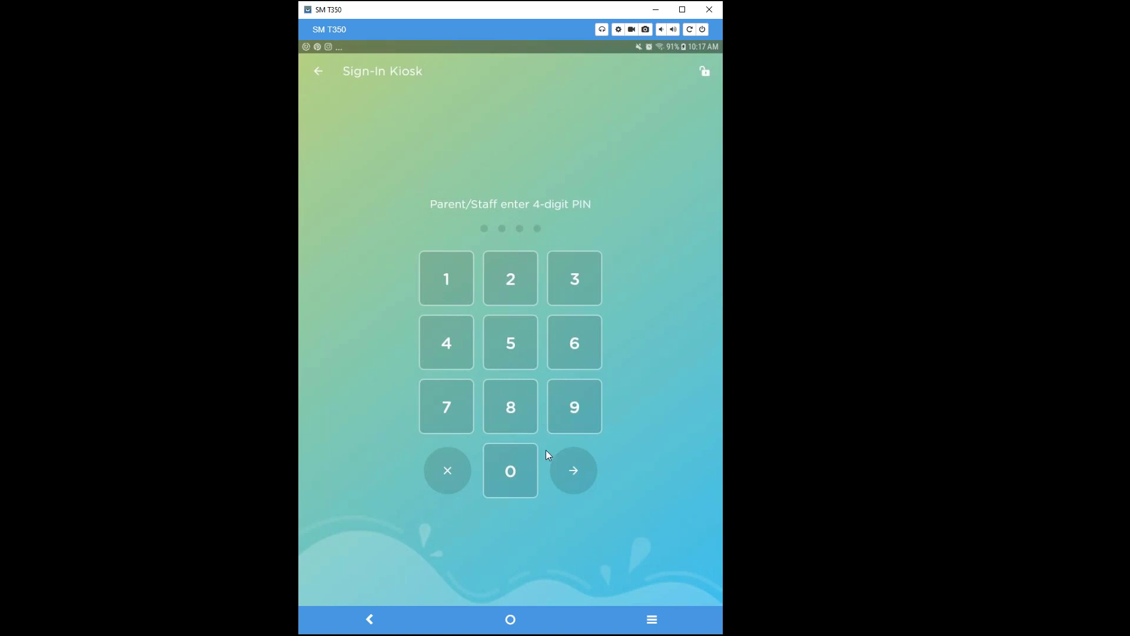
text(0110)
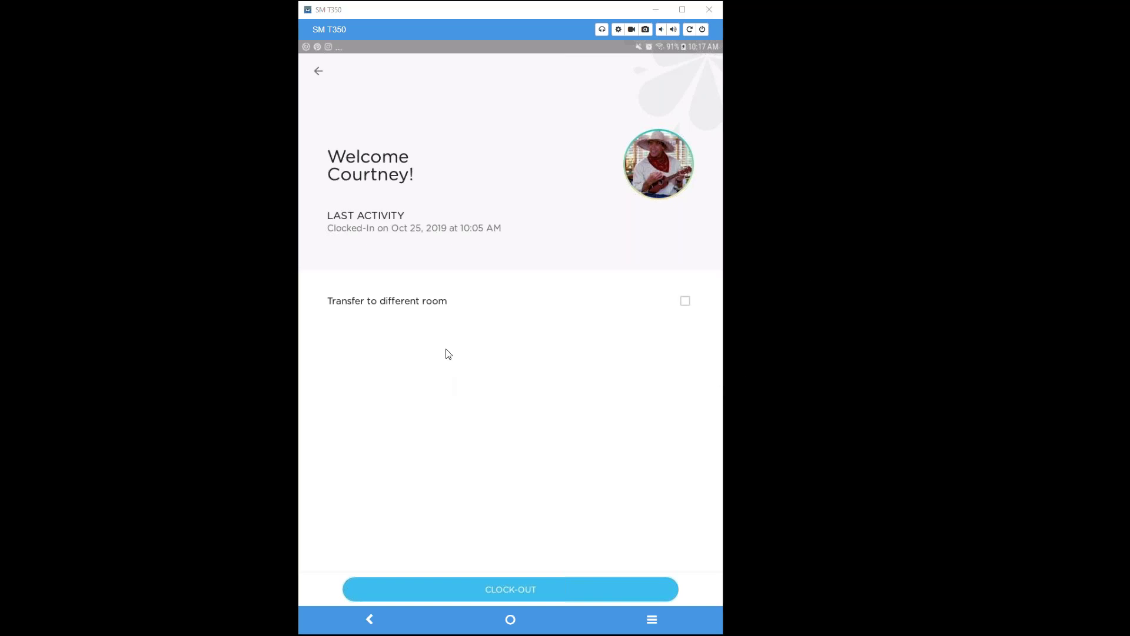
Transfer the staff member to Rainbow Room and return to the kiosk list.
click(685, 301)
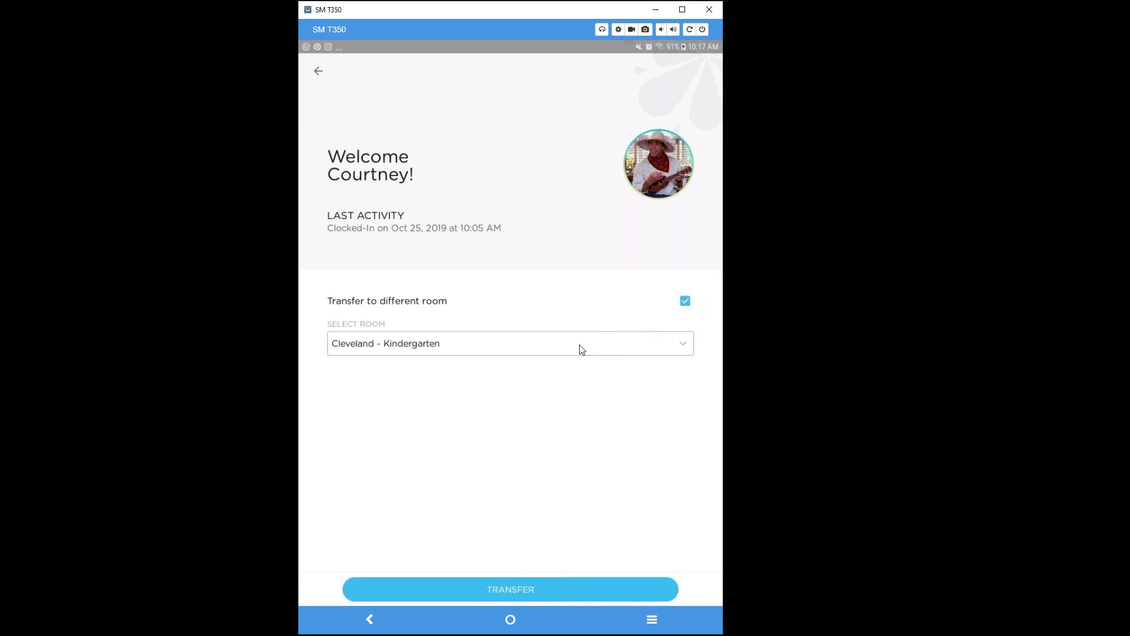
click(582, 349)
click(549, 421)
click(685, 301)
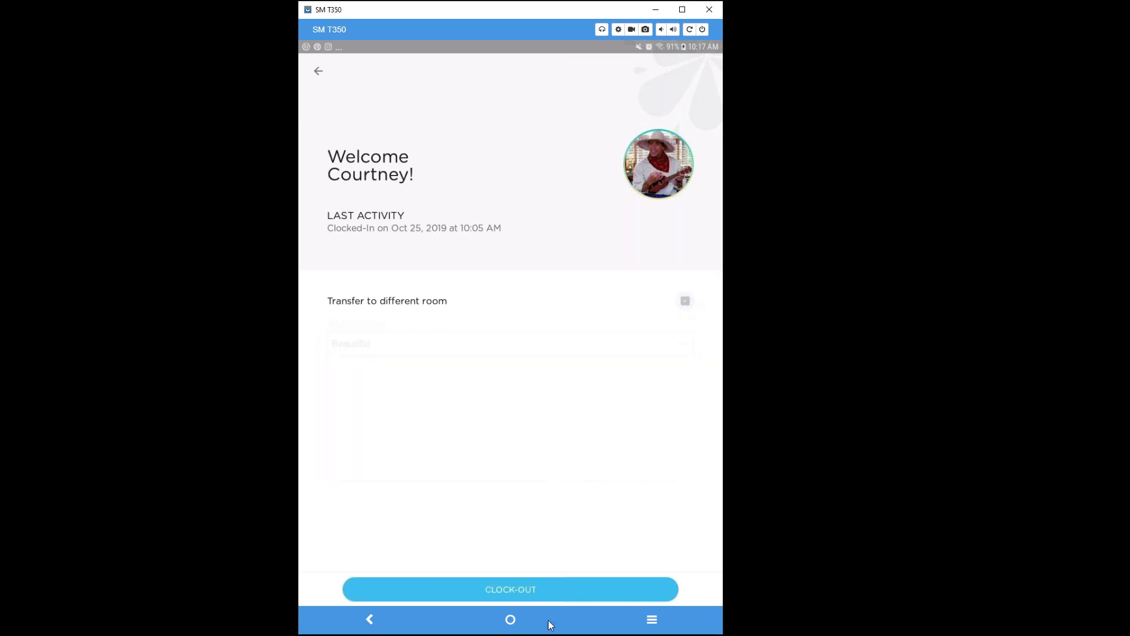
click(685, 300)
click(556, 353)
click(499, 400)
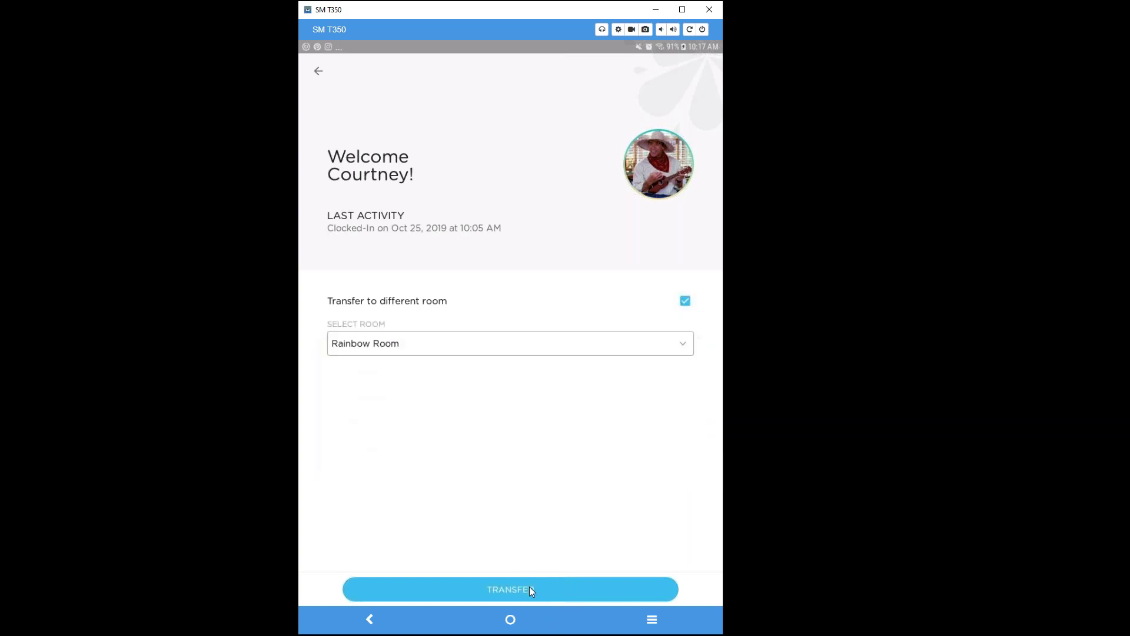
click(543, 575)
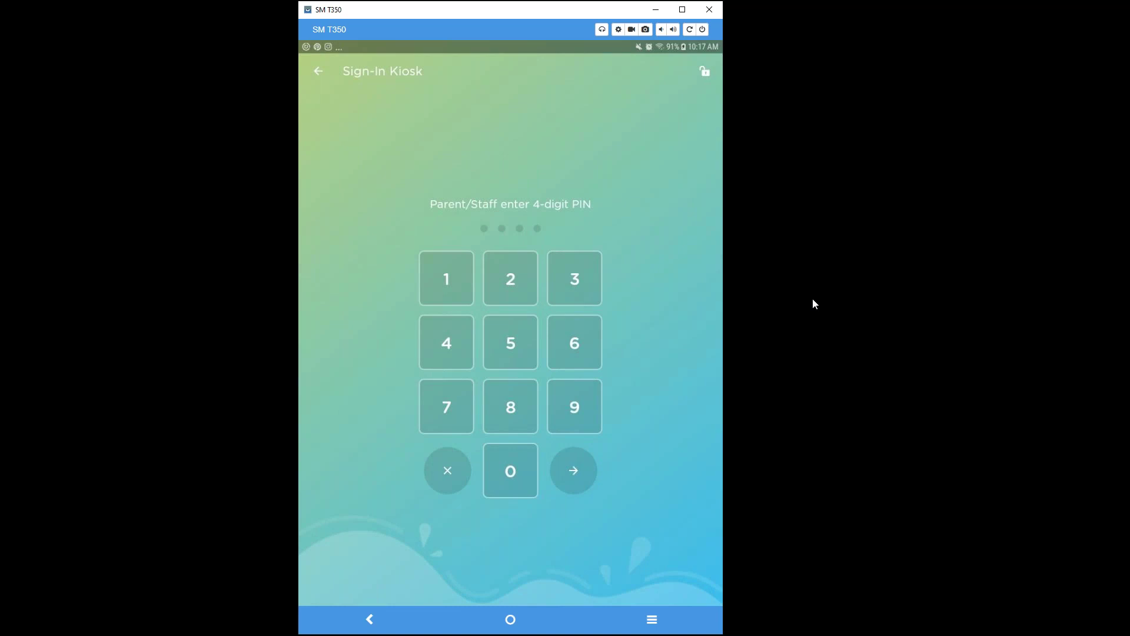
click(325, 72)
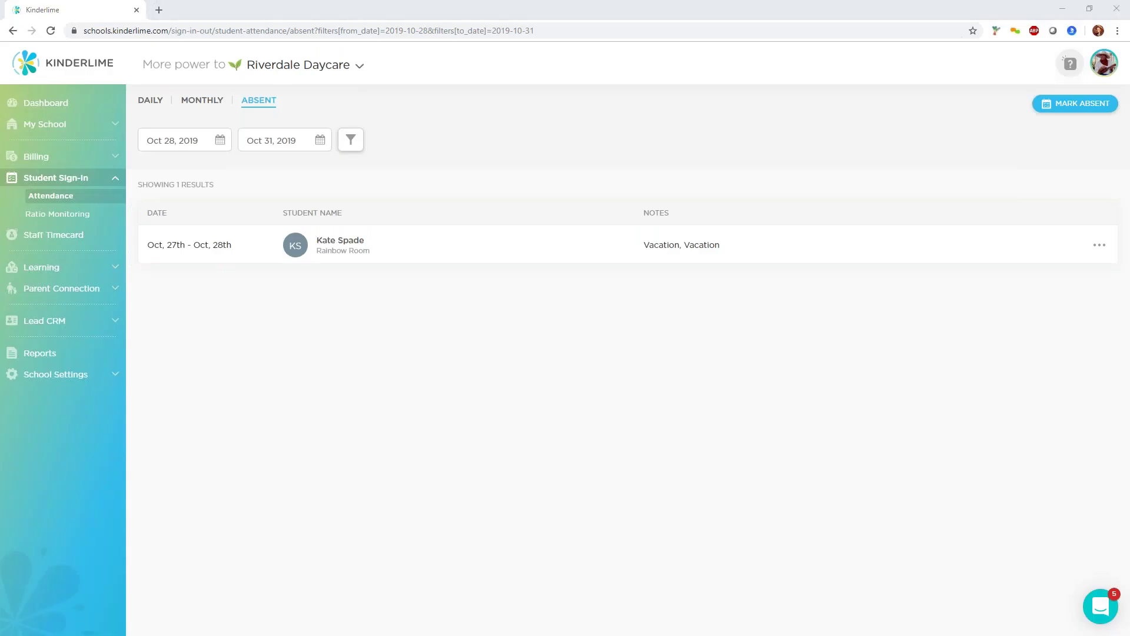
Show the Staff Timecard for Oct 21, 2019 and start a new manual clock-in.
click(61, 236)
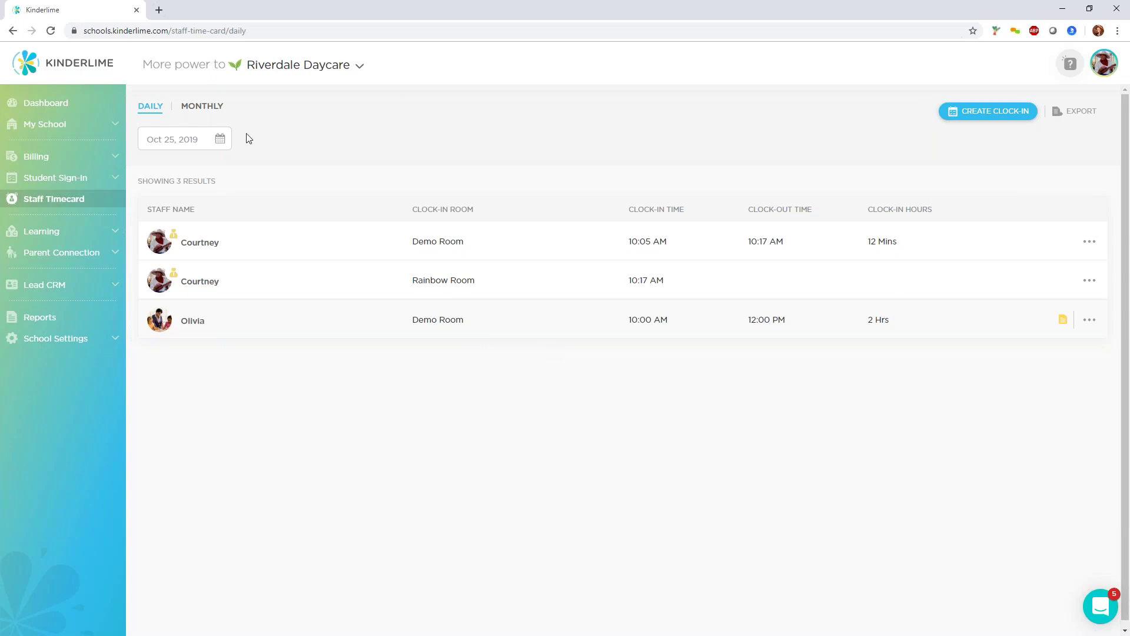
click(213, 148)
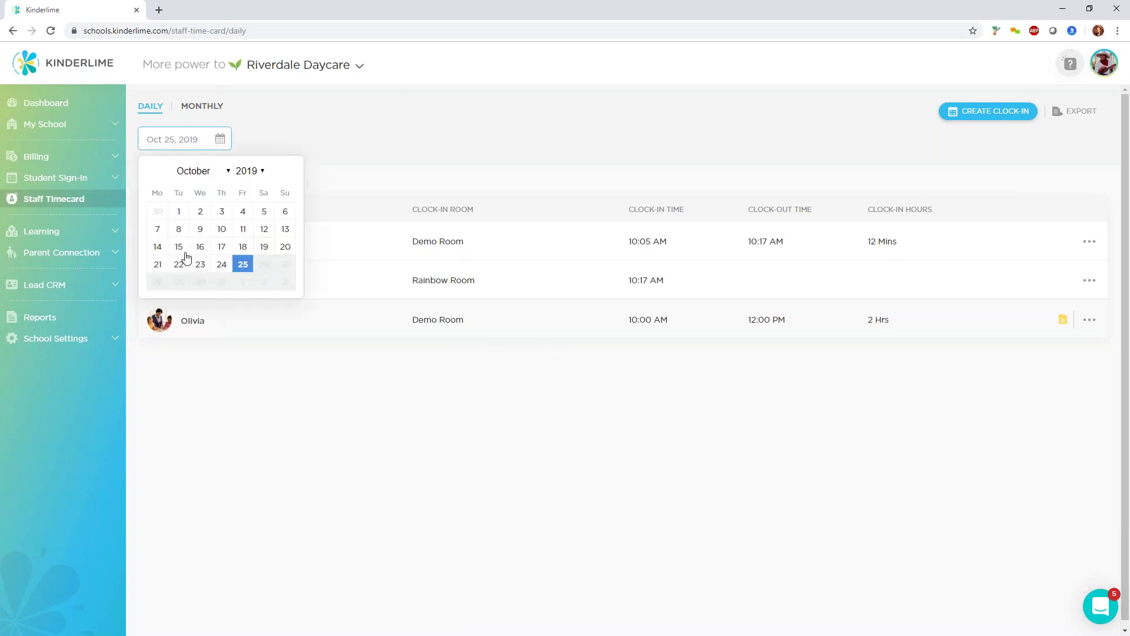
click(158, 265)
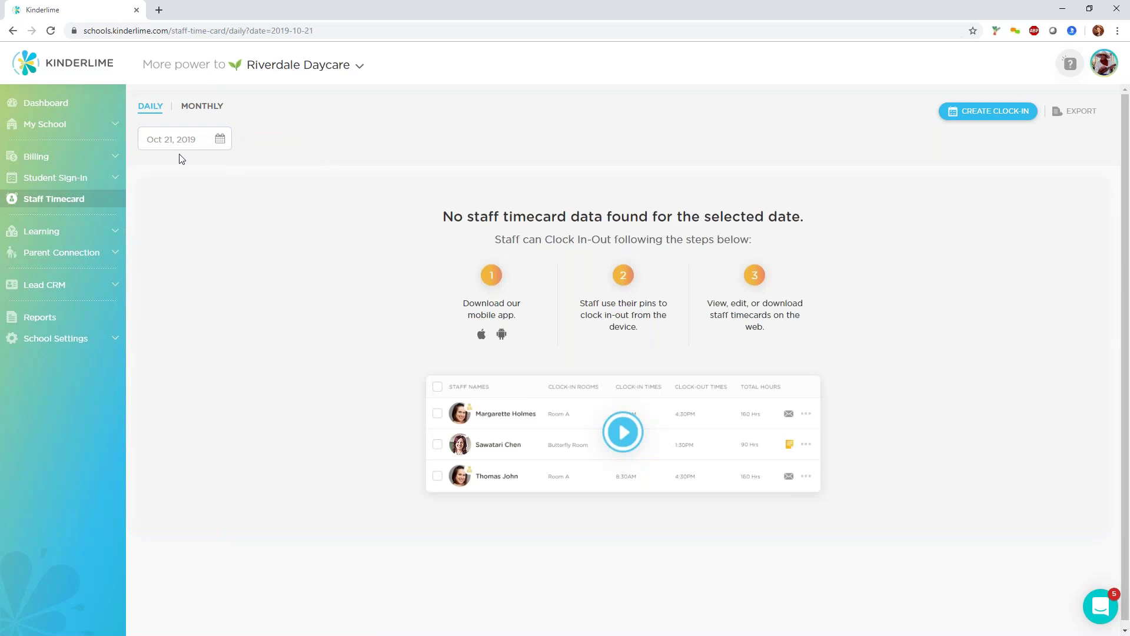
click(961, 115)
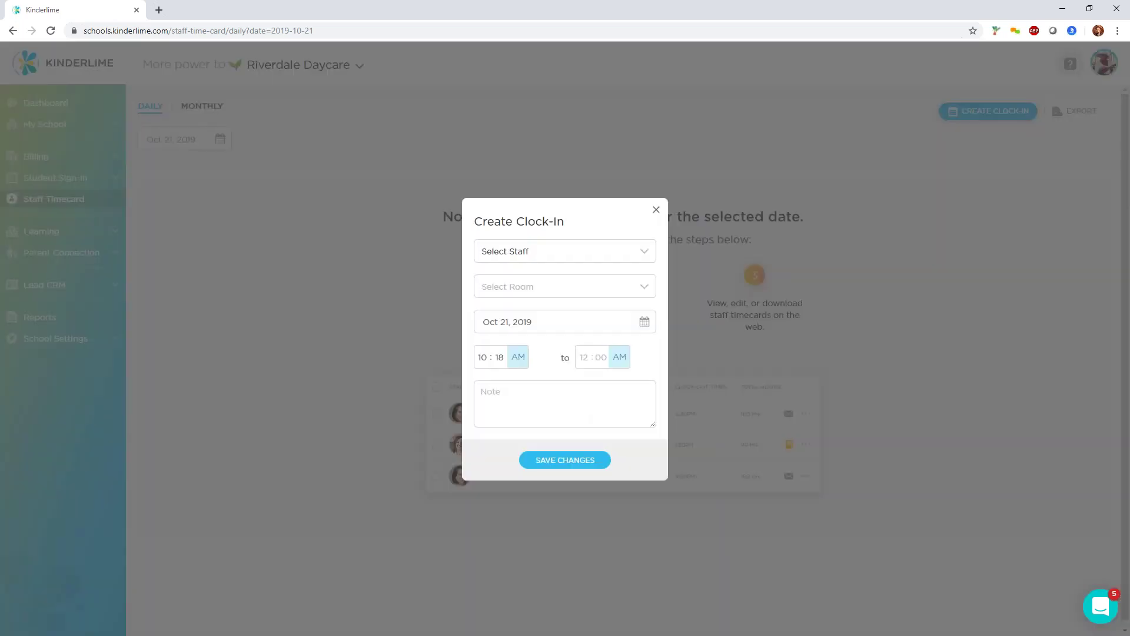
Fill in the clock-in with date Oct 21, Rainbow Room and the staff member.
click(587, 327)
click(555, 330)
click(576, 324)
click(515, 449)
click(549, 325)
click(489, 448)
click(525, 288)
click(530, 352)
click(539, 253)
click(533, 278)
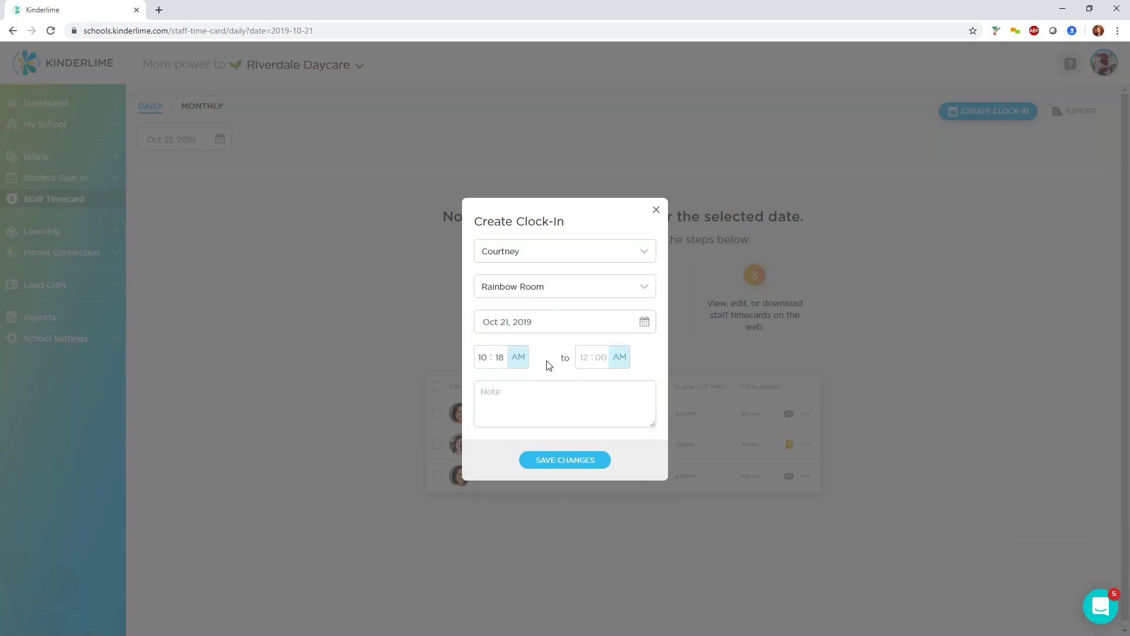
Set the clock-in time to 08:00 AM–05:00 PM and save it.
click(489, 366)
text(08:00)
click(578, 356)
text(05)
click(623, 363)
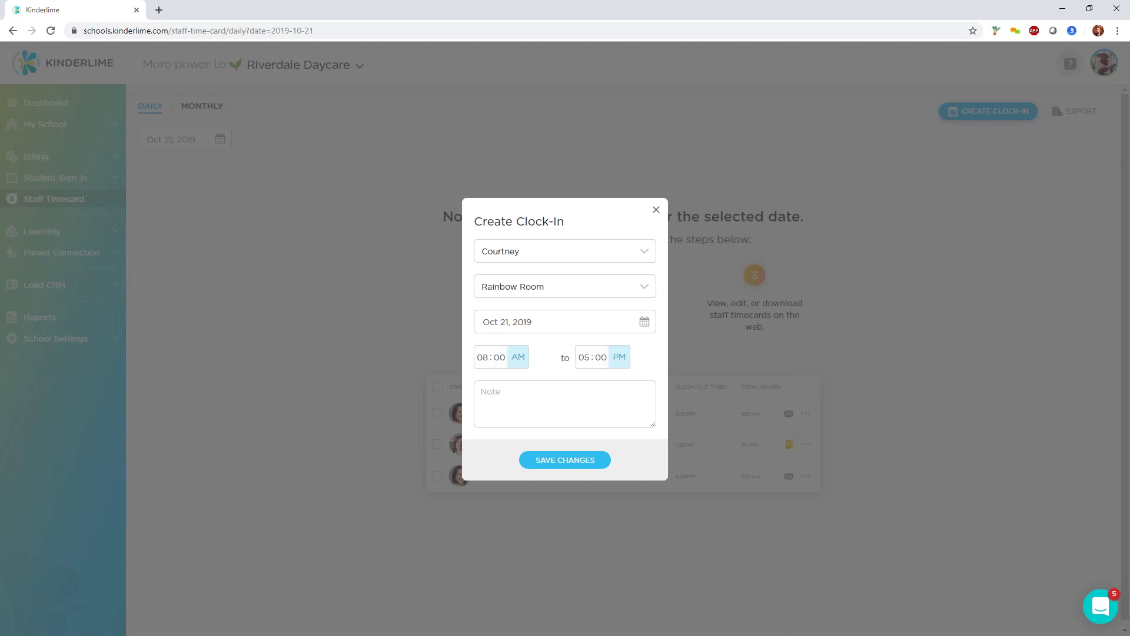
click(576, 461)
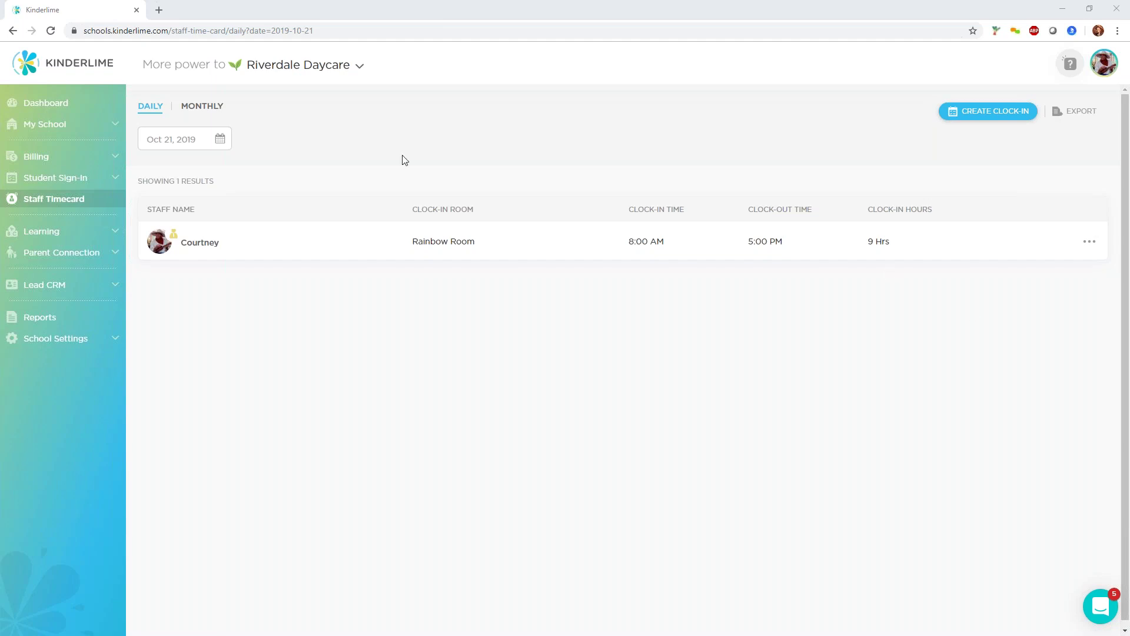
click(72, 180)
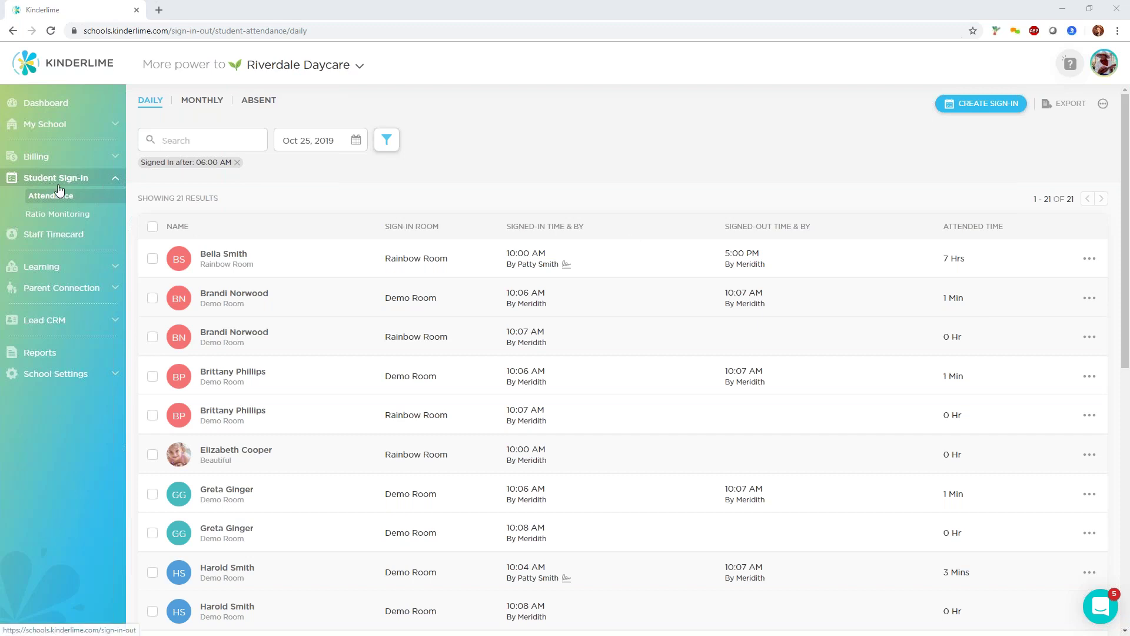
From the Absent list, start Mark Absent and select one student.
click(253, 104)
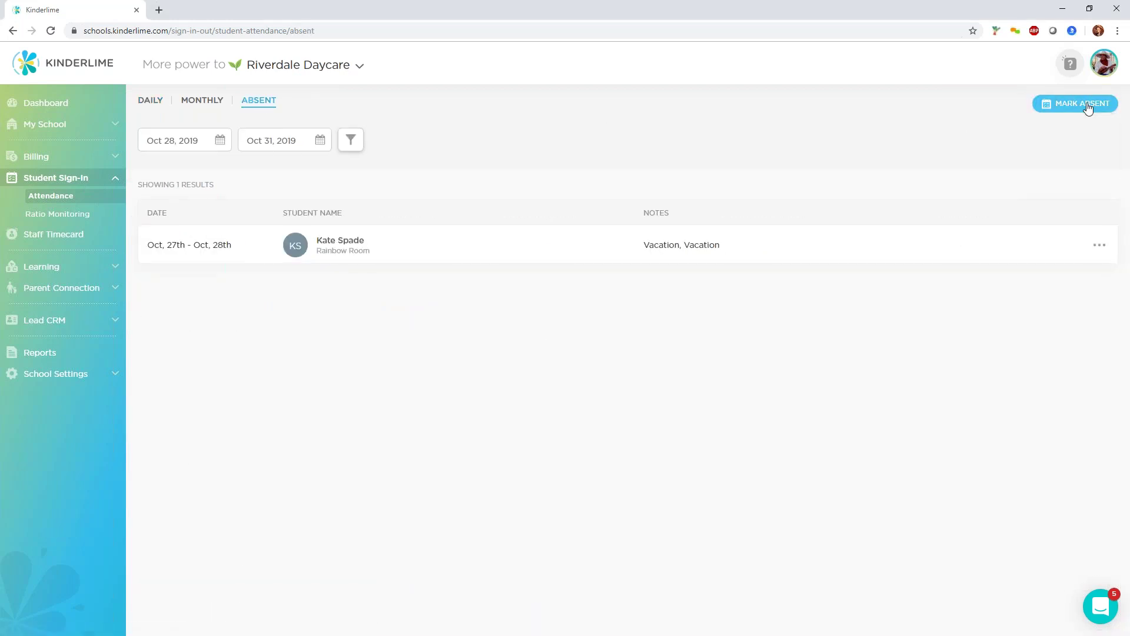
click(1083, 104)
click(403, 316)
click(392, 342)
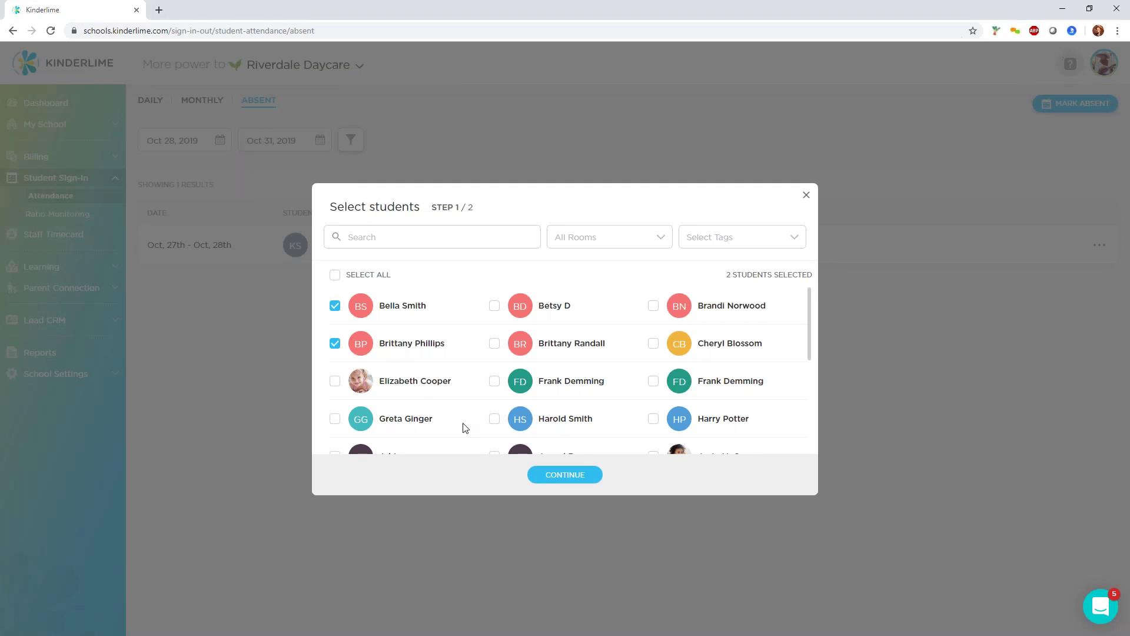
click(335, 305)
click(563, 474)
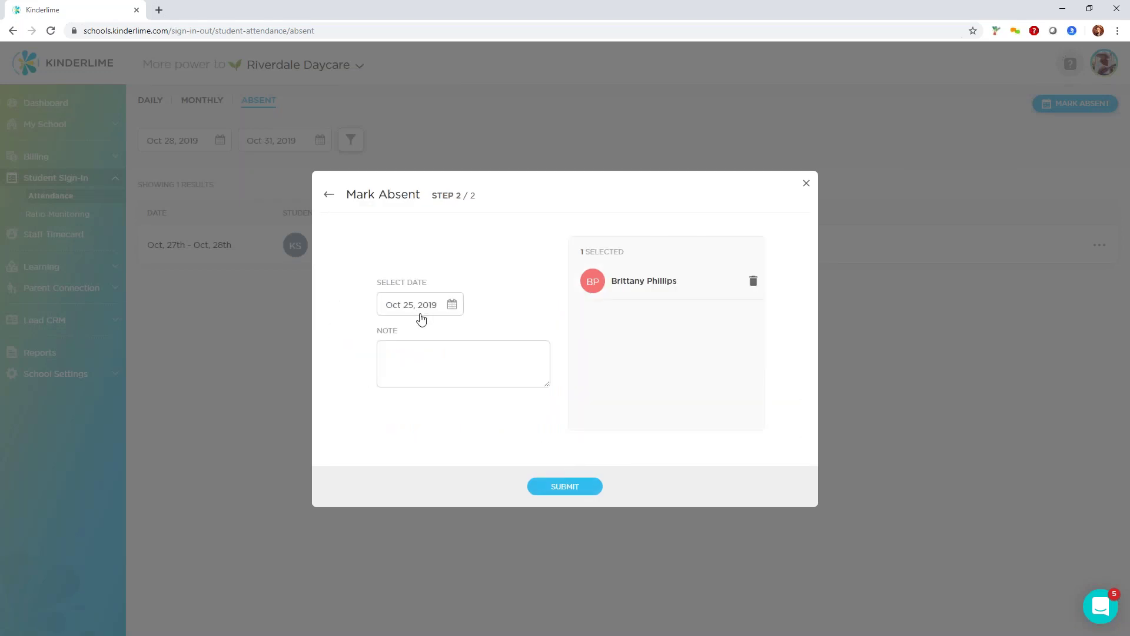
Date the absence Oct 29 with the note 'doctors appointment' and submit.
click(442, 305)
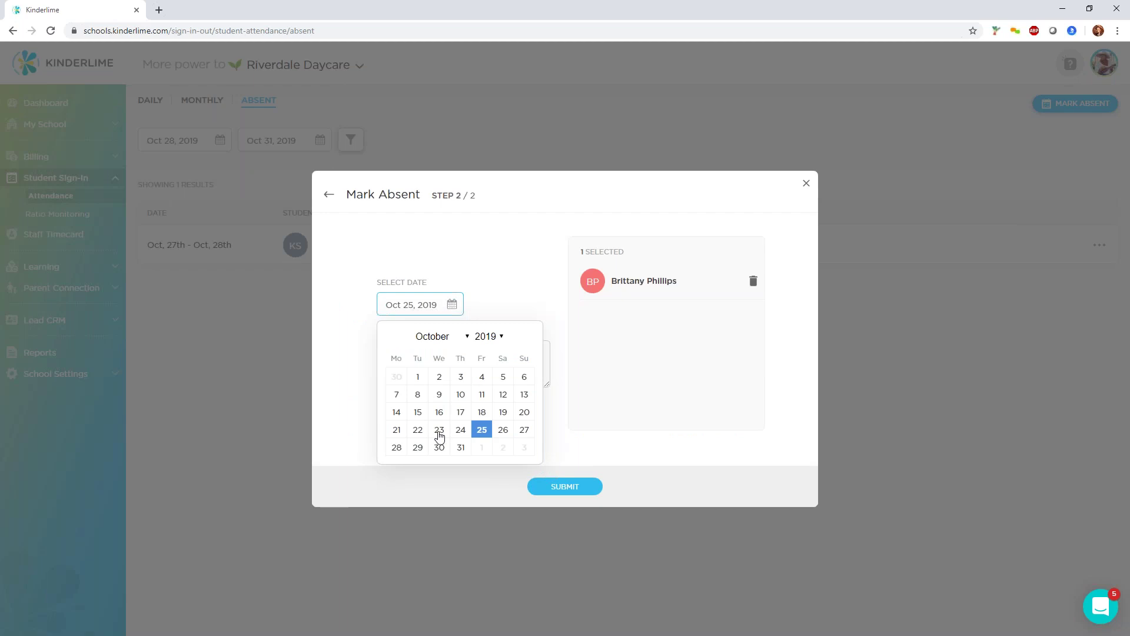
click(417, 447)
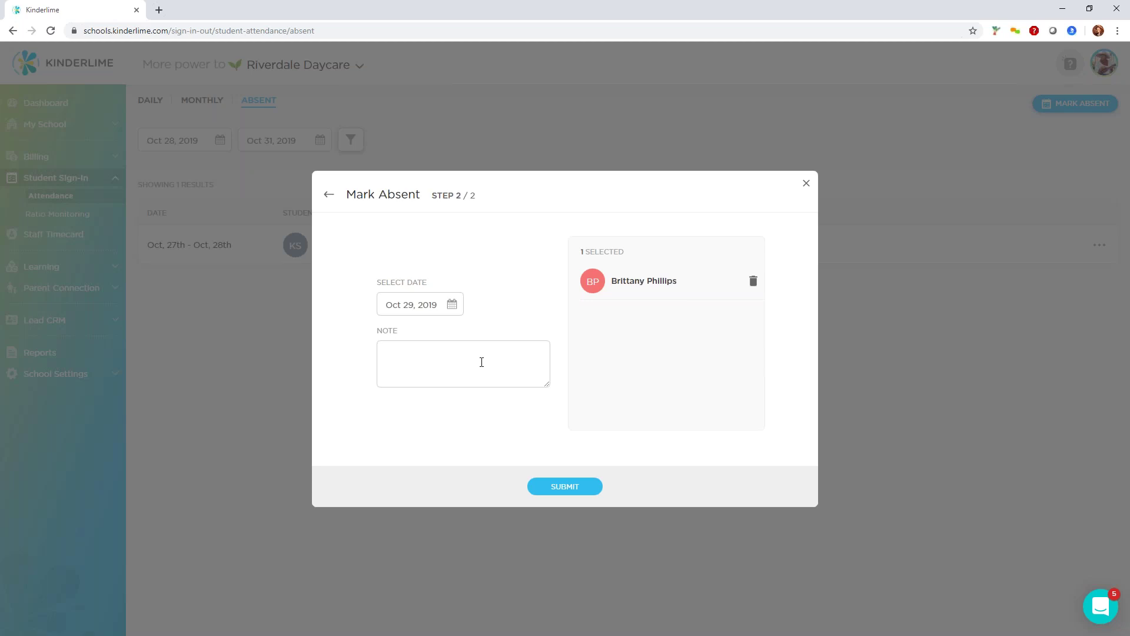
click(417, 310)
click(414, 450)
click(455, 377)
text(vacation)
key(ctrl+a)
text(sick)
key(ctrl+a)
text(doctor)
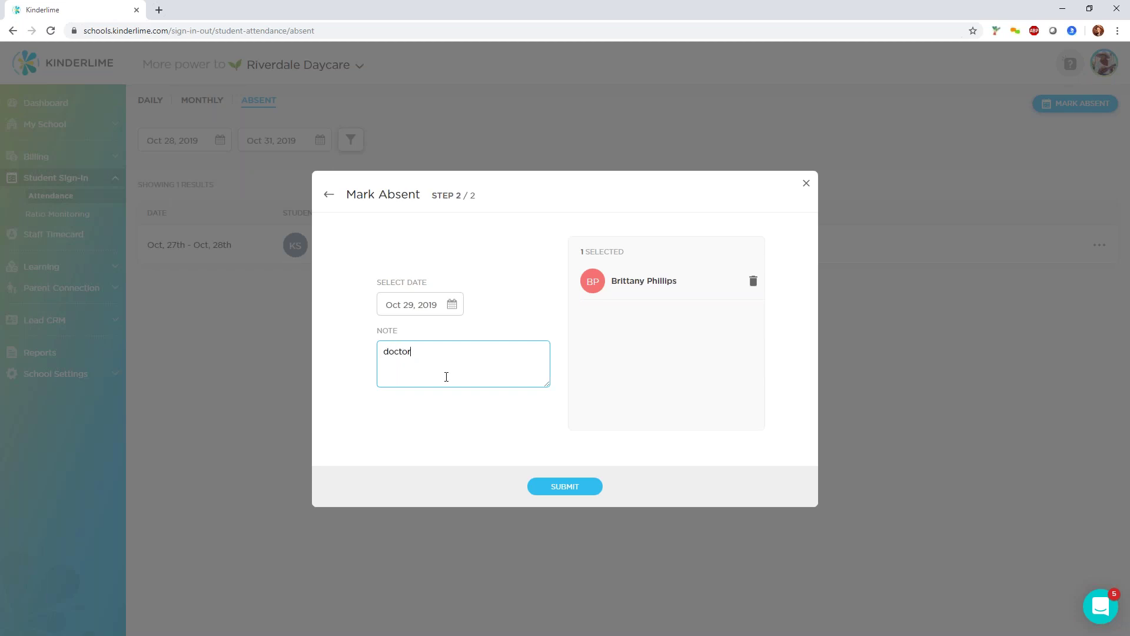
text(s appointment)
click(568, 488)
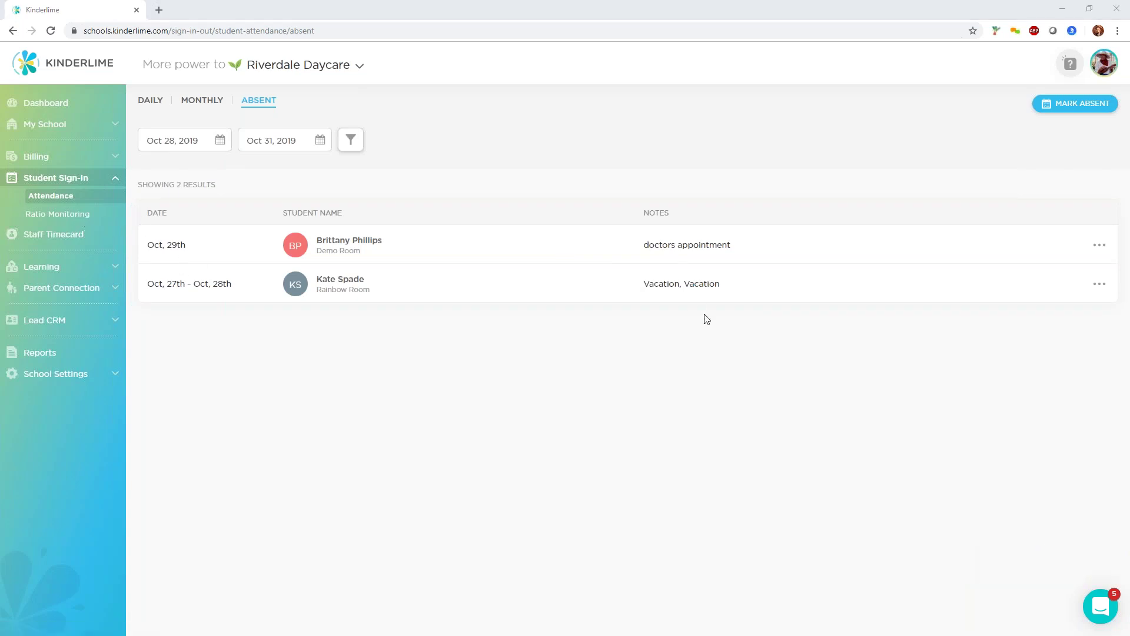
Open Ratio Monitoring and begin a new alert at the Number of Students field.
click(77, 217)
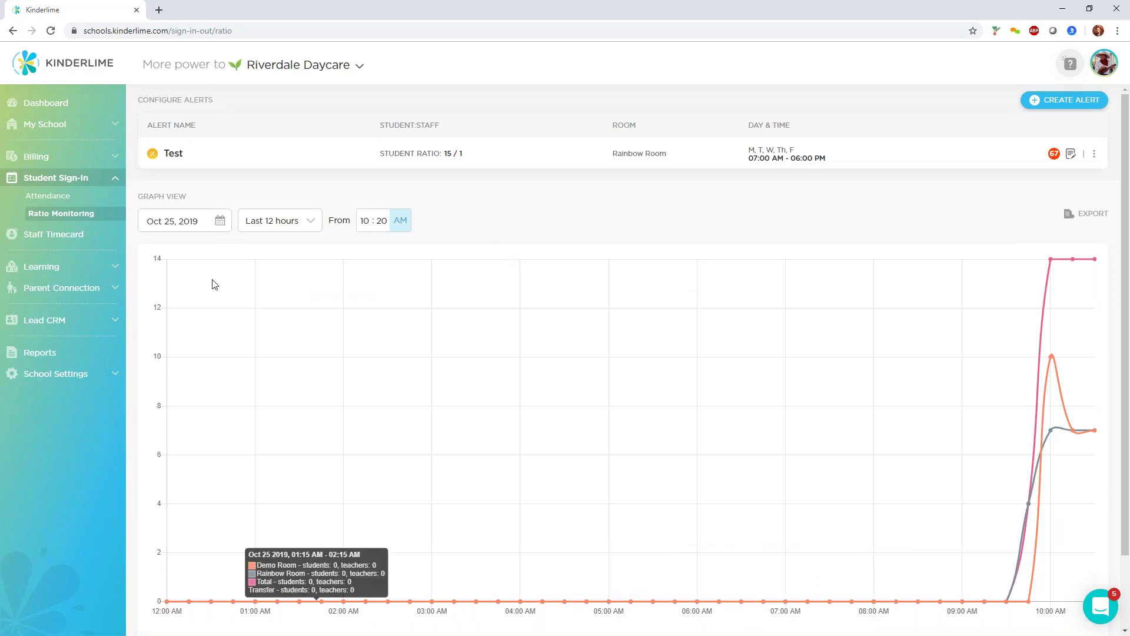
click(282, 222)
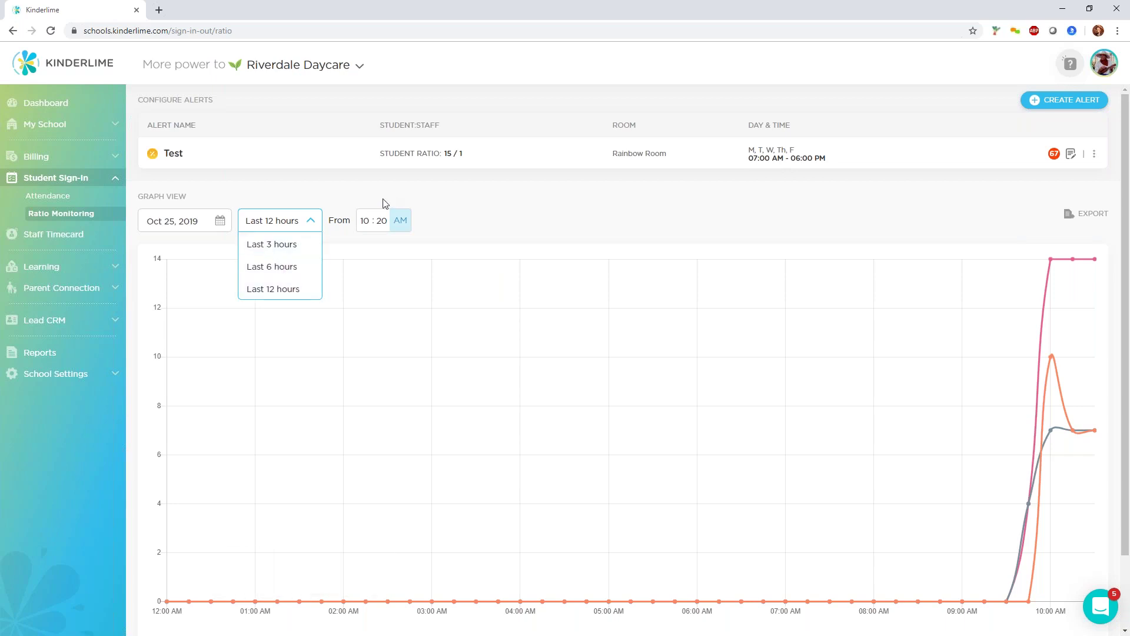
click(605, 208)
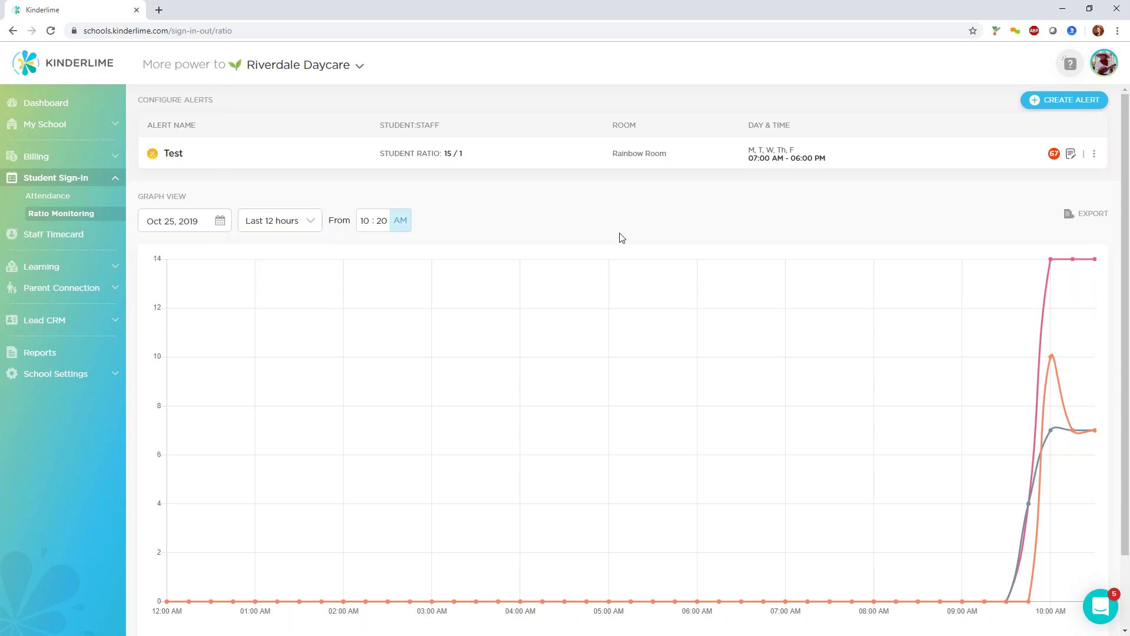
click(1053, 102)
click(491, 233)
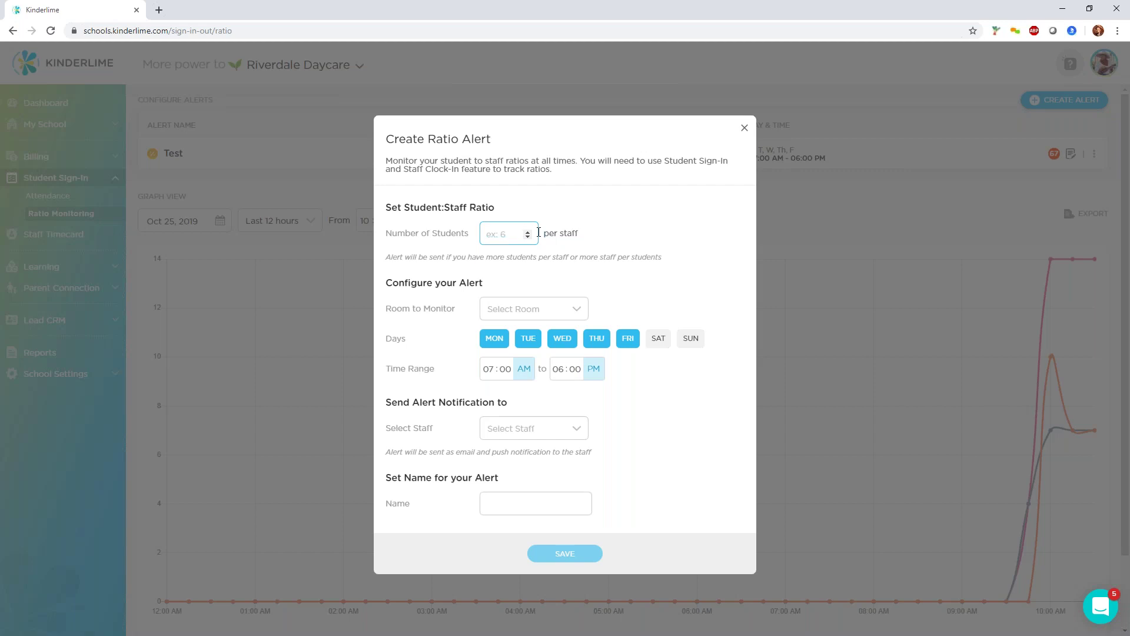
Save a 'Demo Room' alert: 6 students per staff in Demo Room, notifying two staff members.
text(6)
click(533, 309)
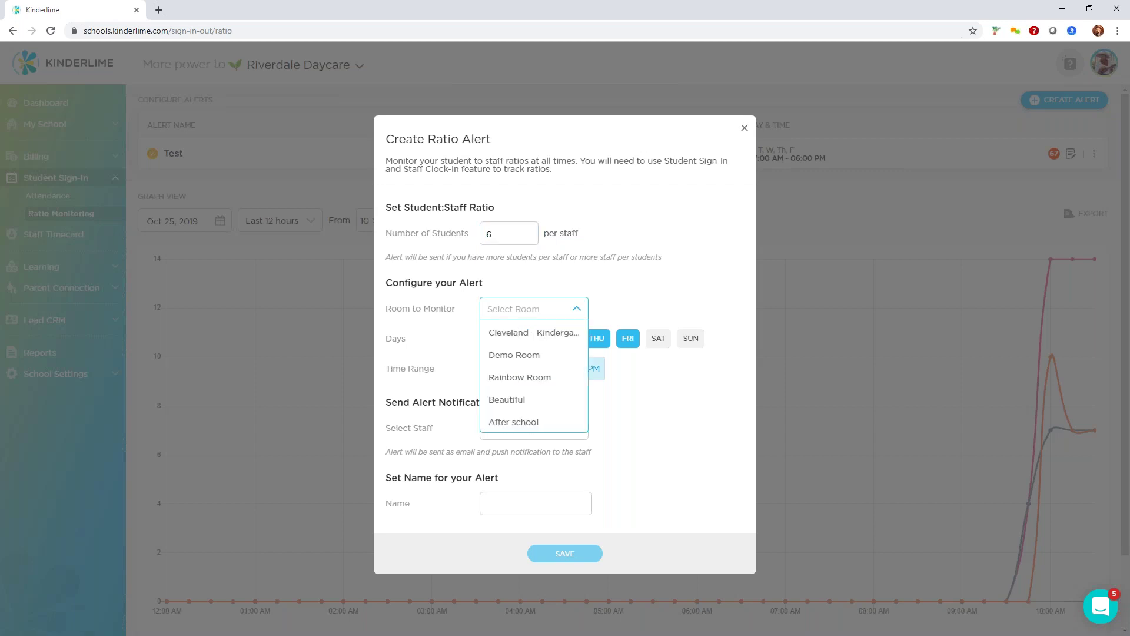
click(542, 355)
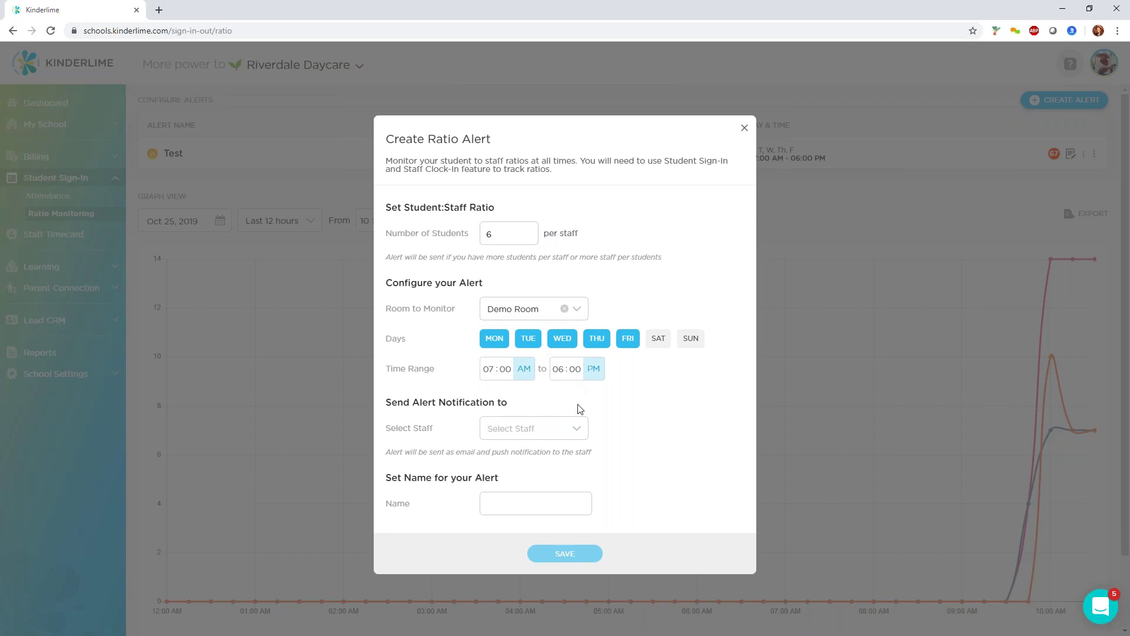
click(574, 434)
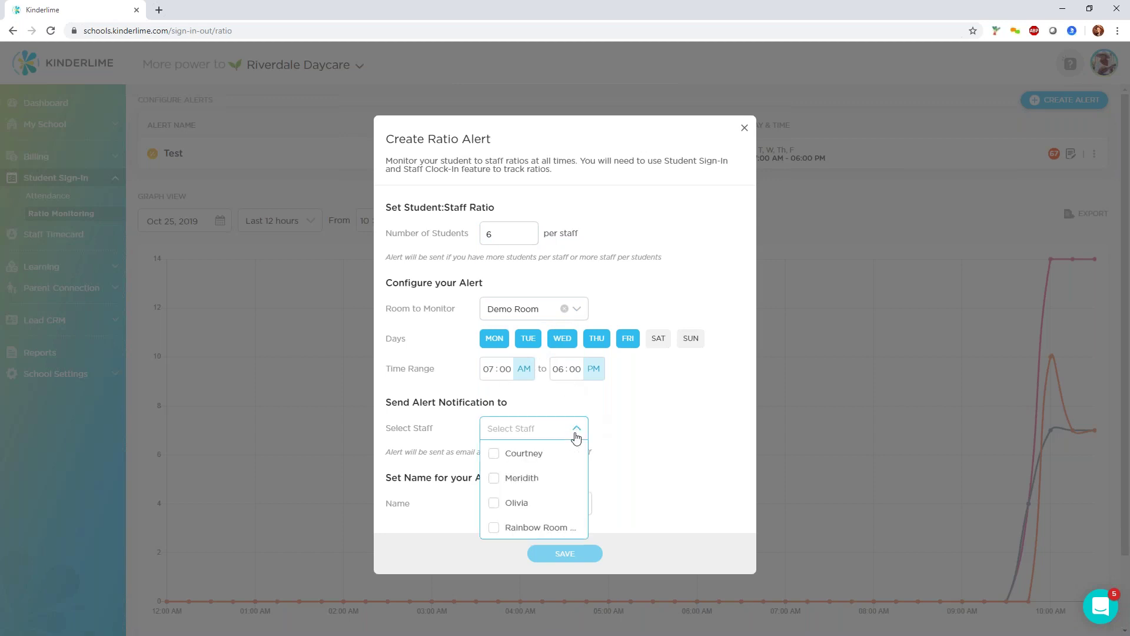
click(542, 460)
click(538, 478)
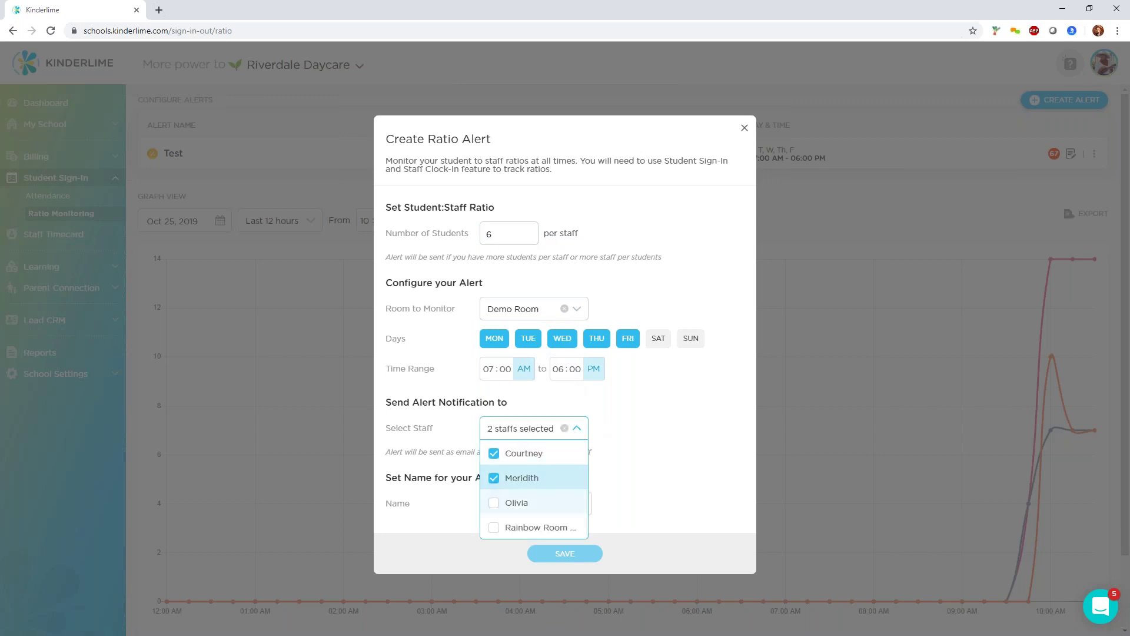
click(640, 424)
click(576, 431)
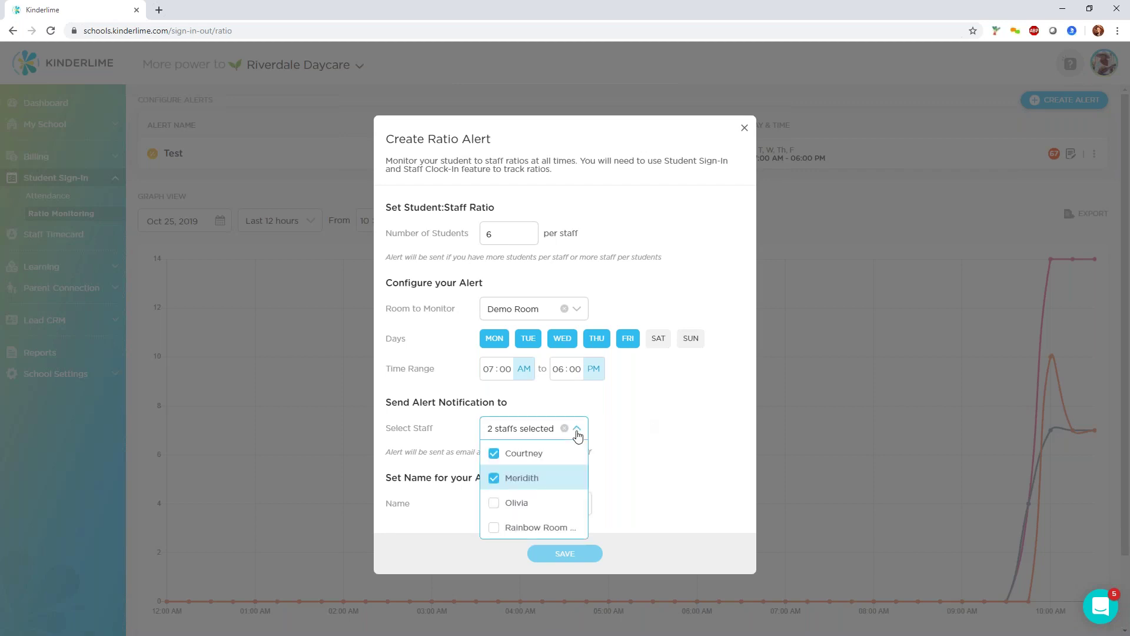
click(619, 439)
click(543, 502)
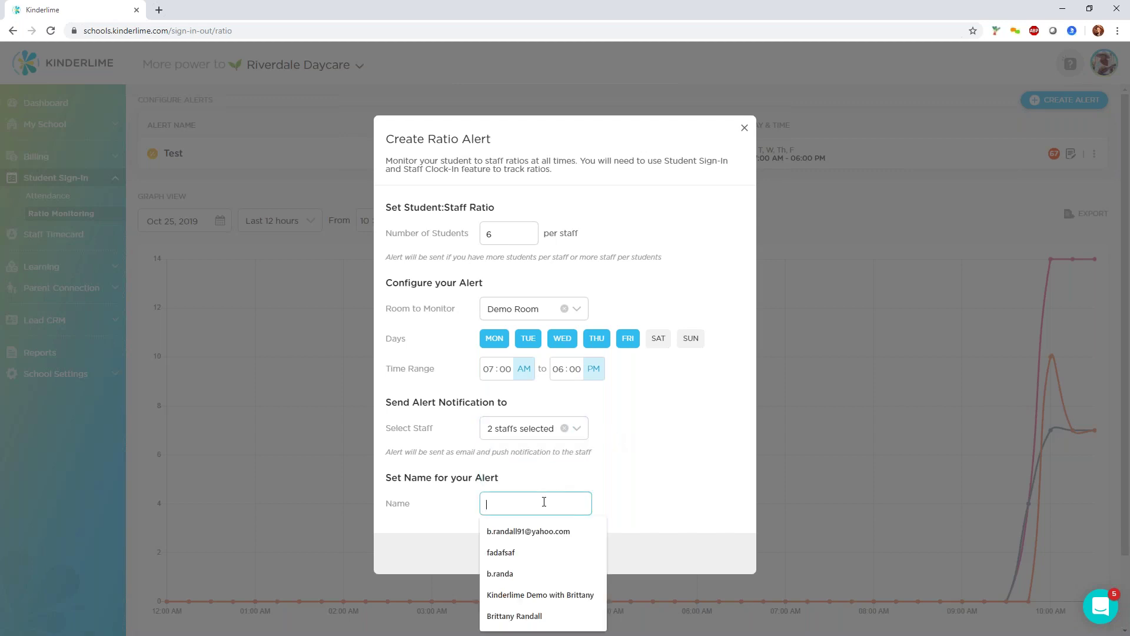
text(Dem)
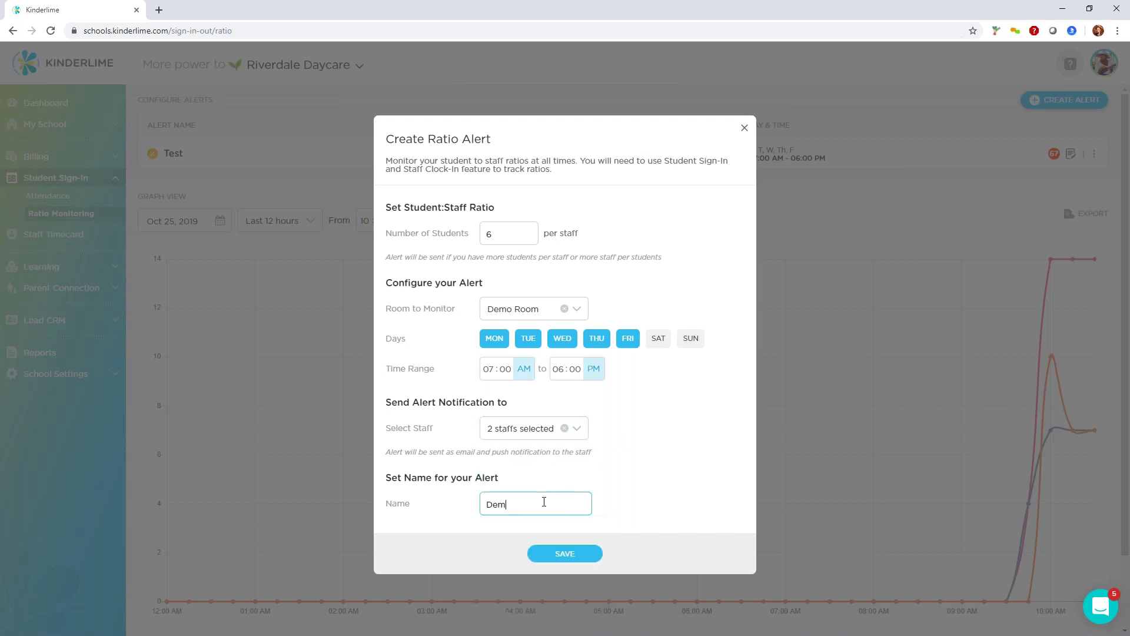
text(o Room)
click(574, 559)
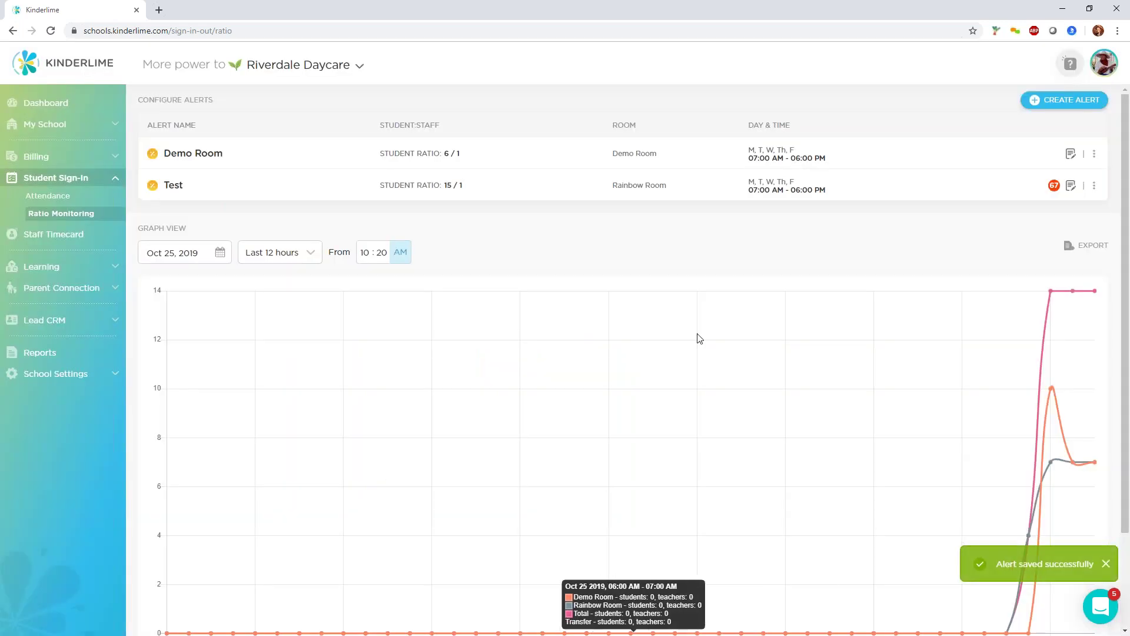
drag(460, 153, 444, 154)
click(449, 153)
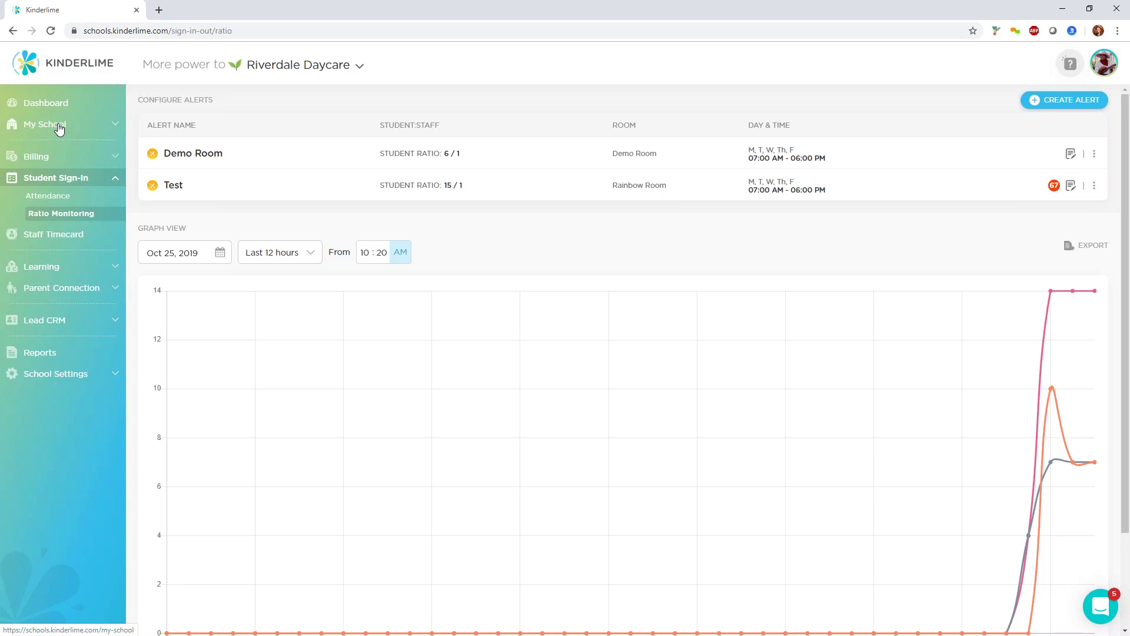
Review the Dashboard's live room status, including the STUDENTS (13) count.
click(50, 106)
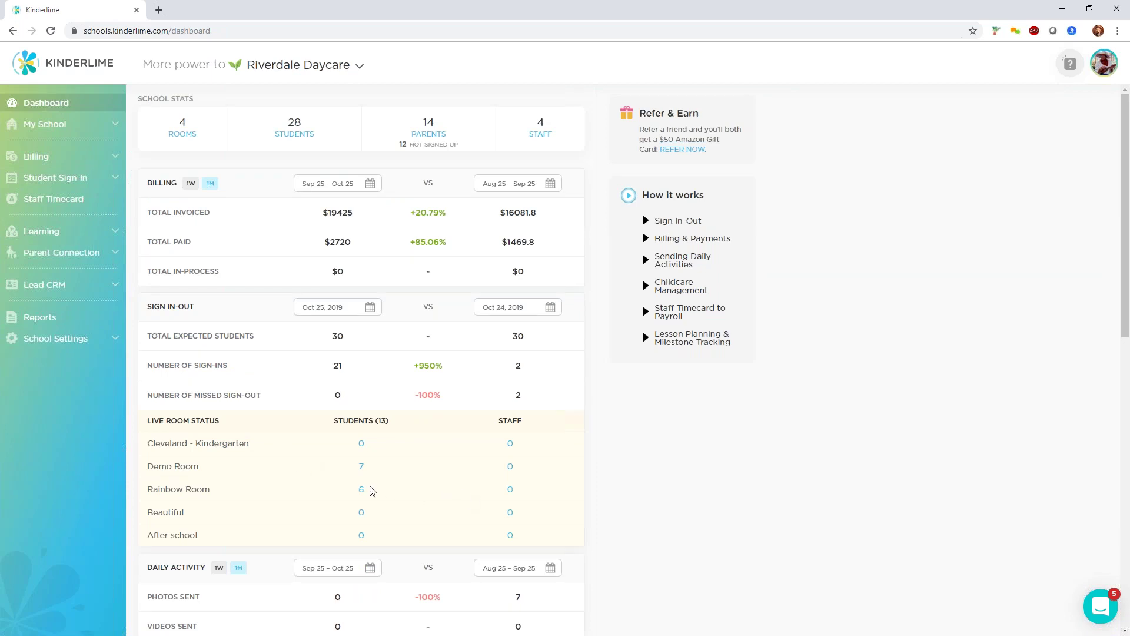
drag(396, 424, 317, 425)
scroll(565, 462, down, 3)
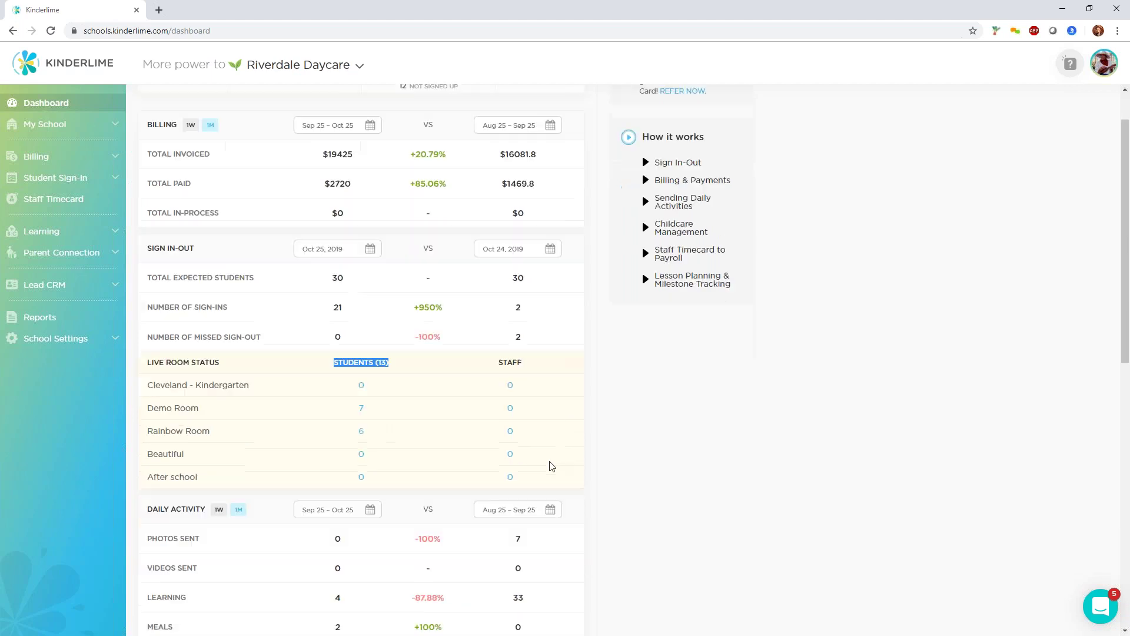
scroll(365, 353, up, 2)
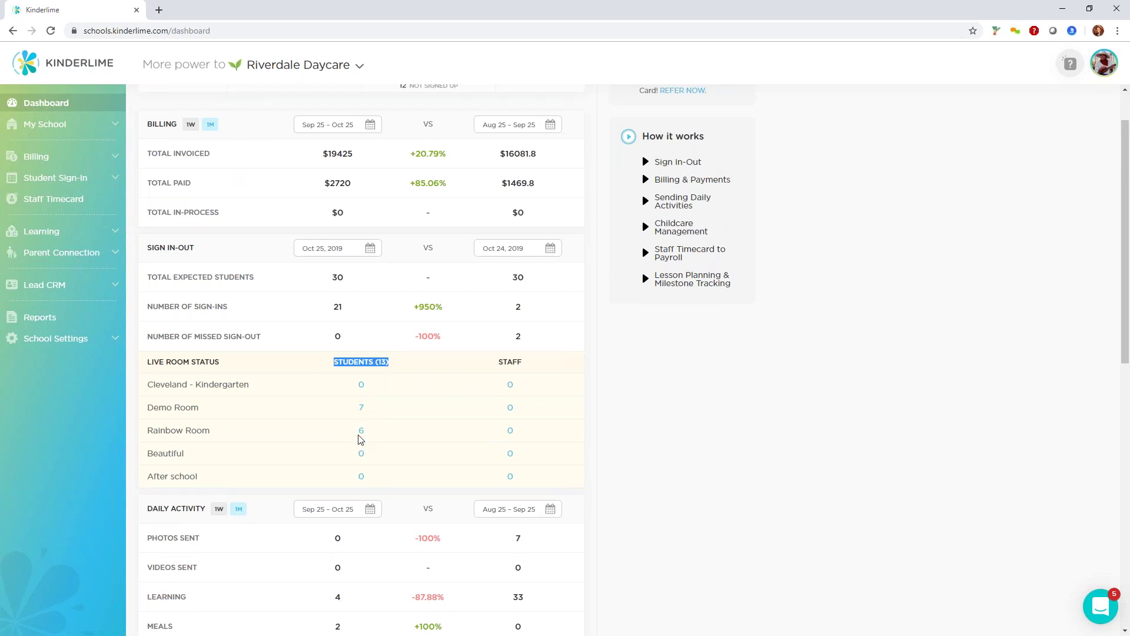
scroll(431, 436, down, 1)
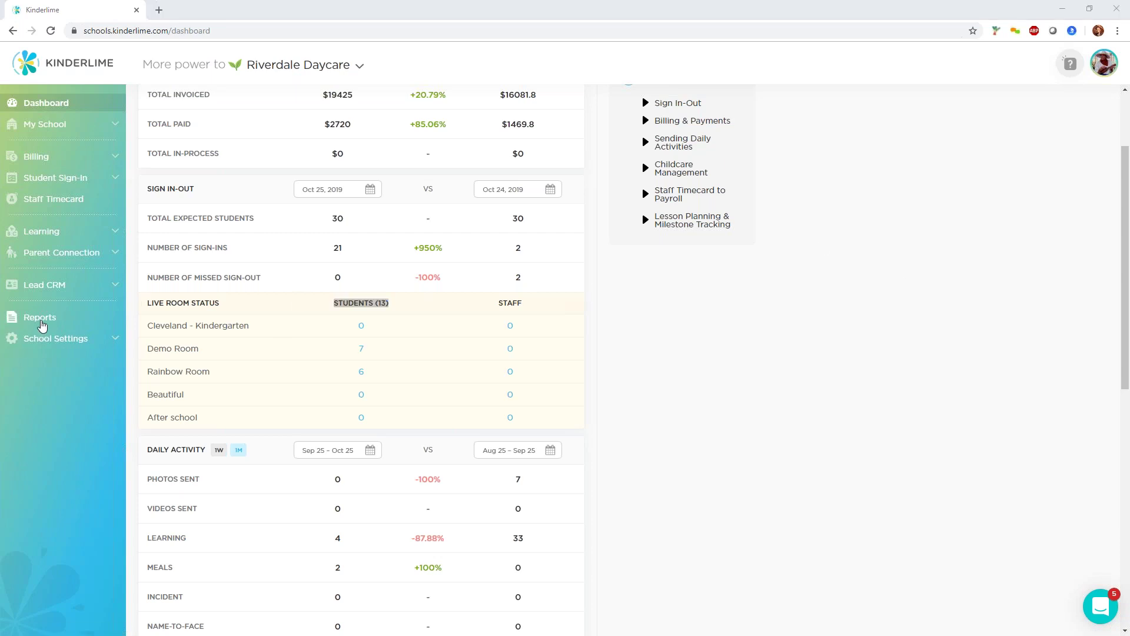
click(41, 322)
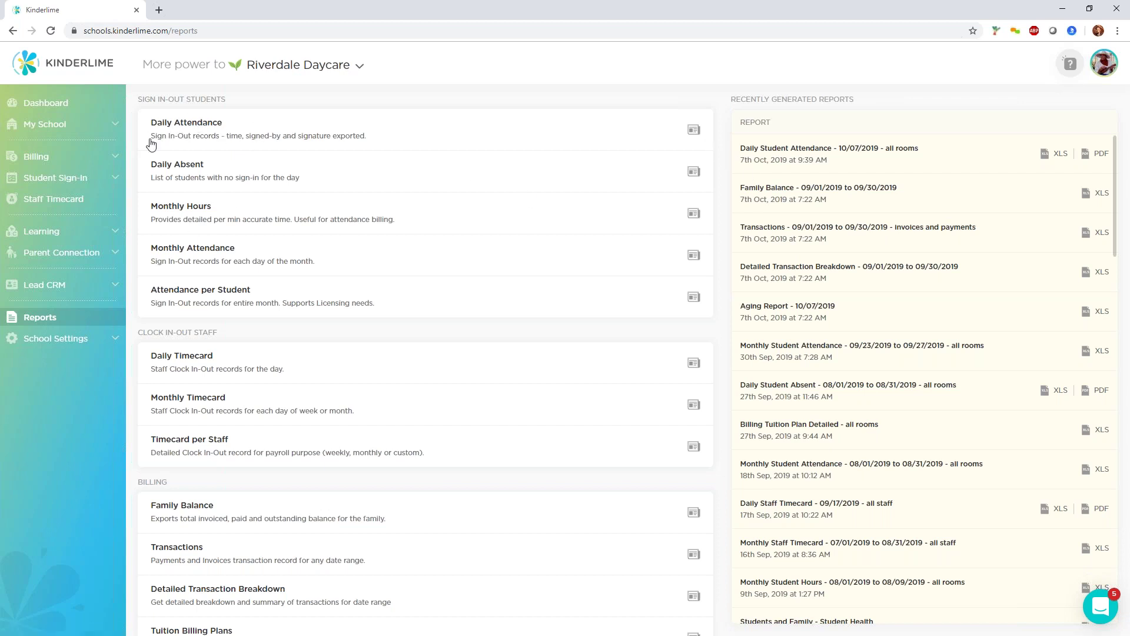
Open the Daily Attendance report dialog, preset to Oct 25, 2019 and All Rooms.
click(692, 131)
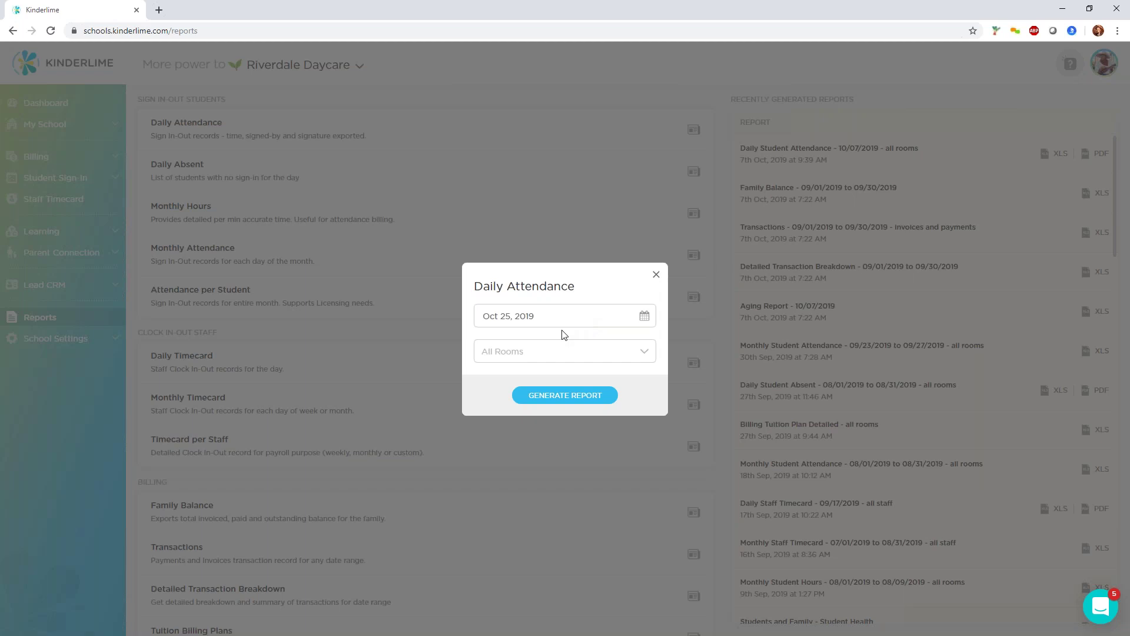
Generate the Daily Attendance report for 10/25/2019 across all rooms and open its PDF.
click(585, 400)
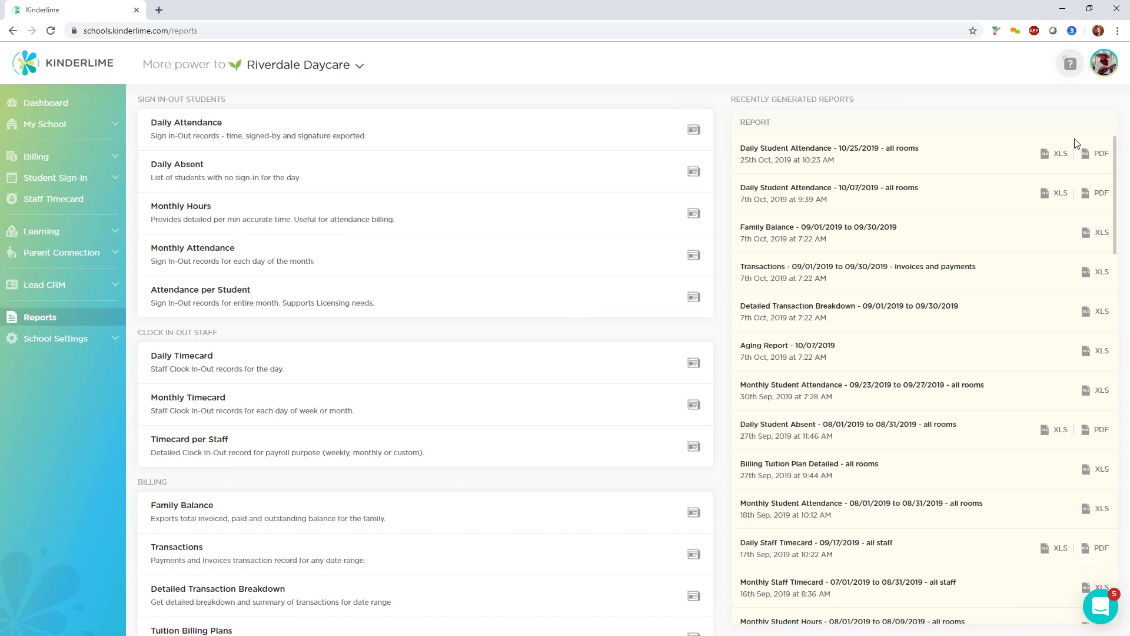
click(1089, 154)
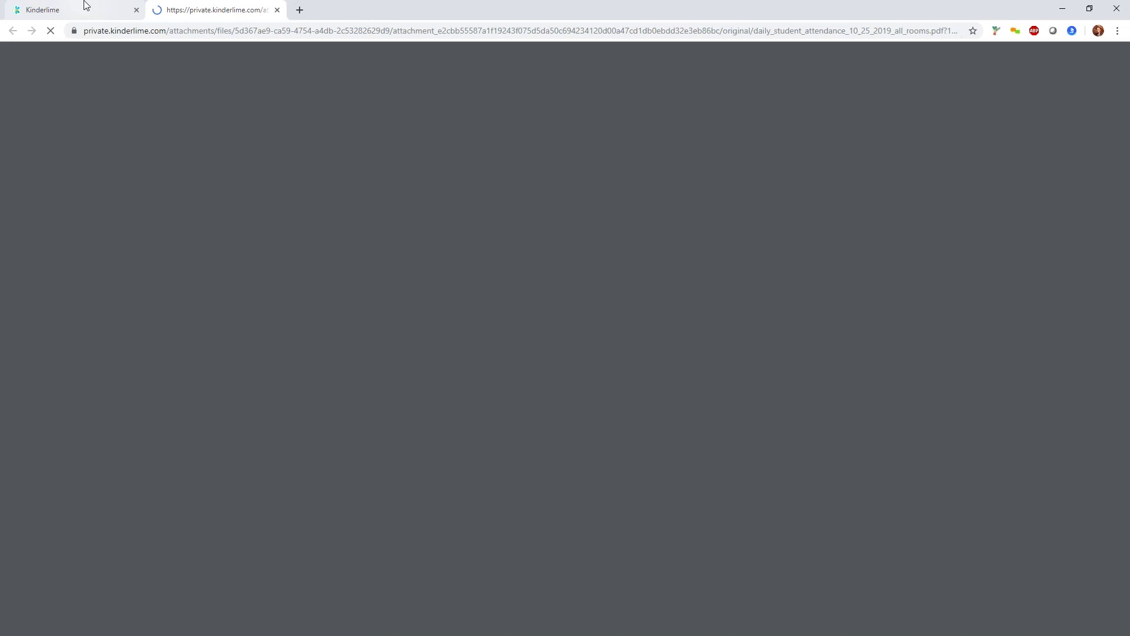
Scroll through the 25 October 2019 Daily Sign In-Out PDF listing each child's sign-in and sign-out times.
click(82, 7)
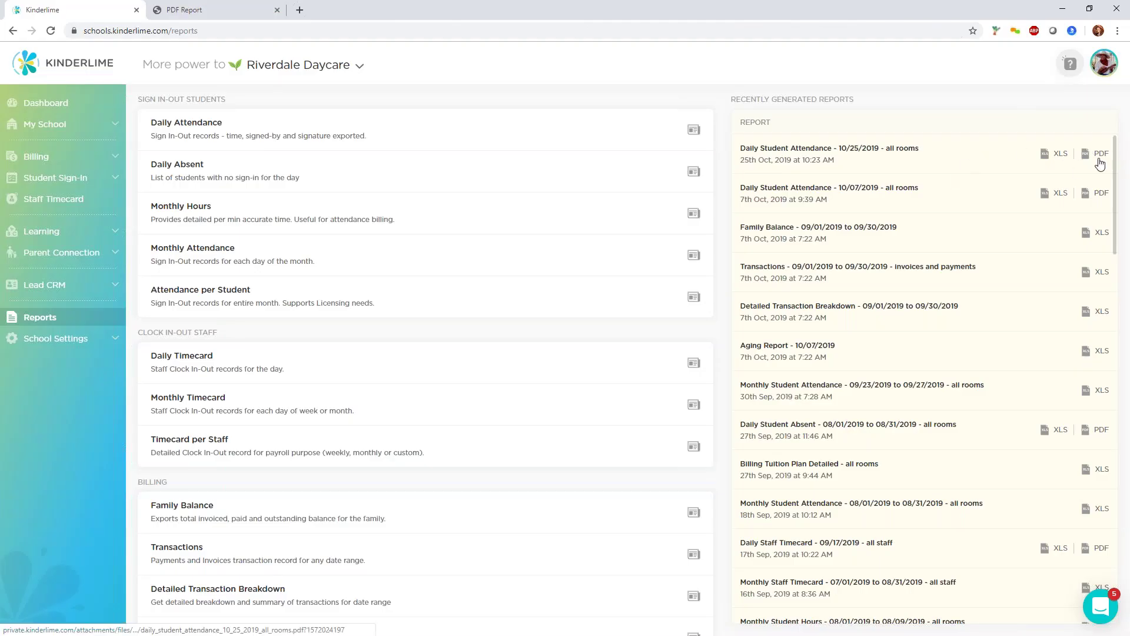
click(187, 10)
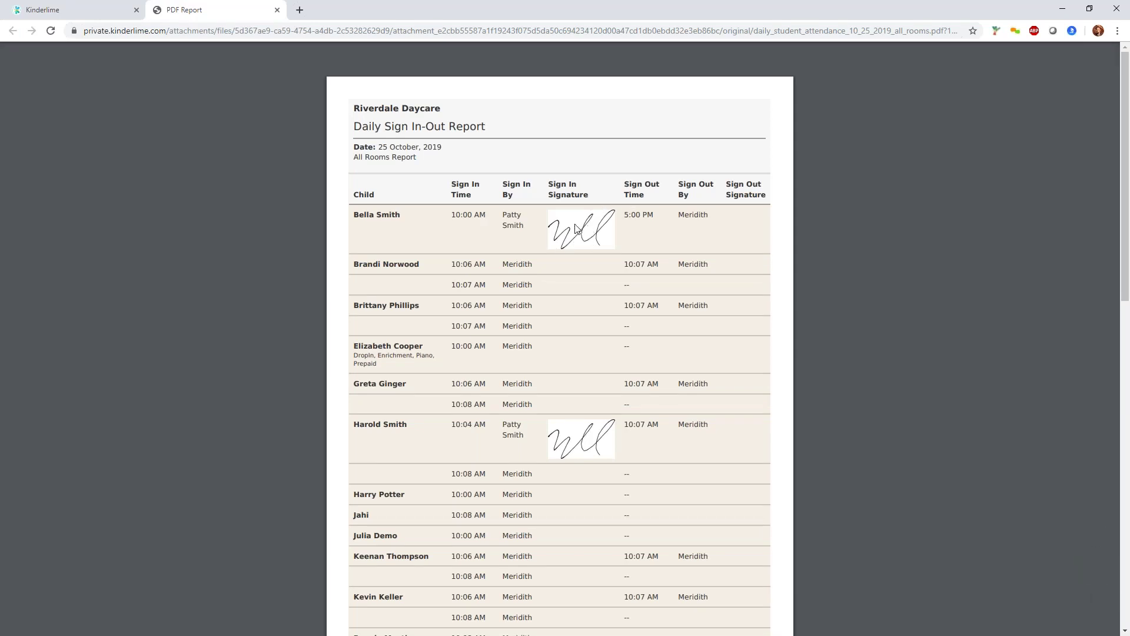
scroll(588, 359, down, 1)
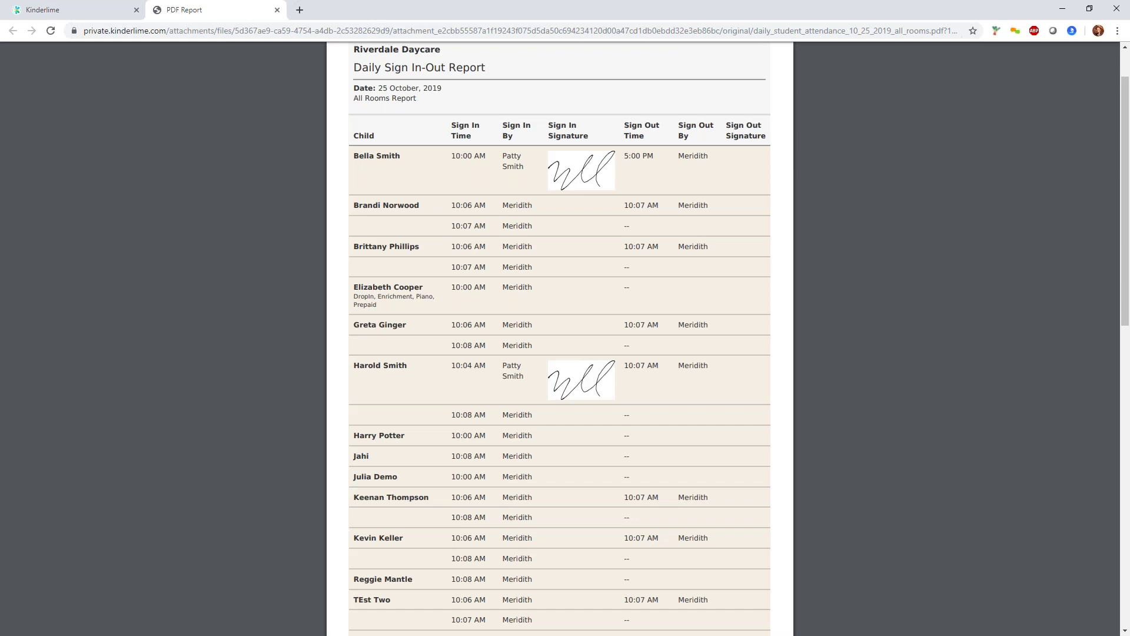
scroll(587, 370, down, 8)
Close the PDF Report tab to get back to the Reports page.
click(276, 10)
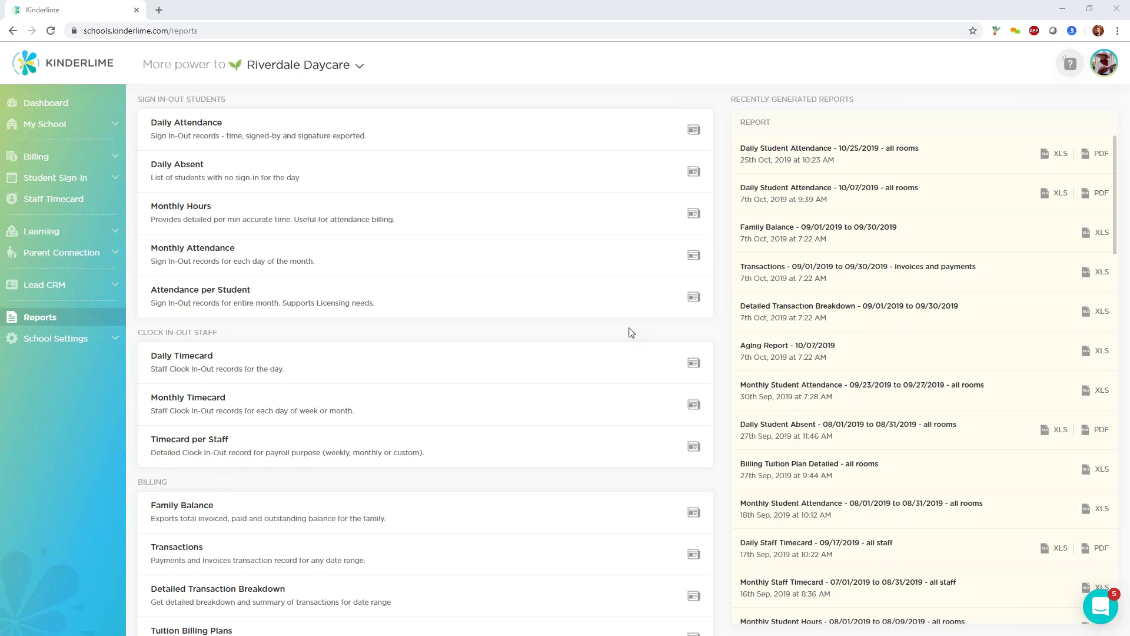
click(693, 172)
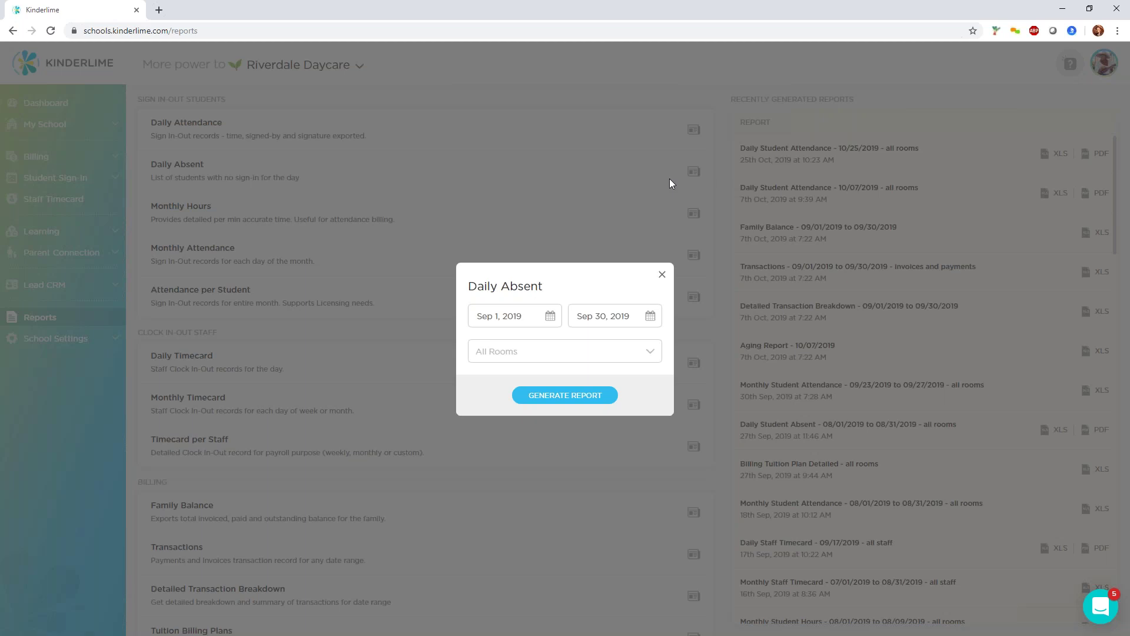
click(661, 276)
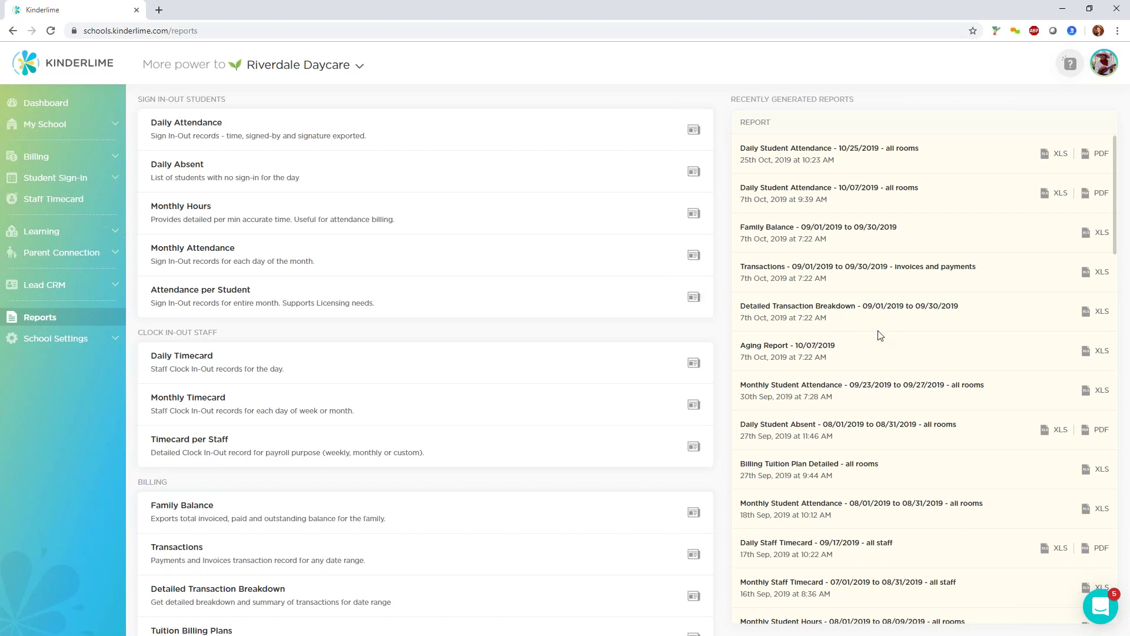
scroll(885, 352, down, 3)
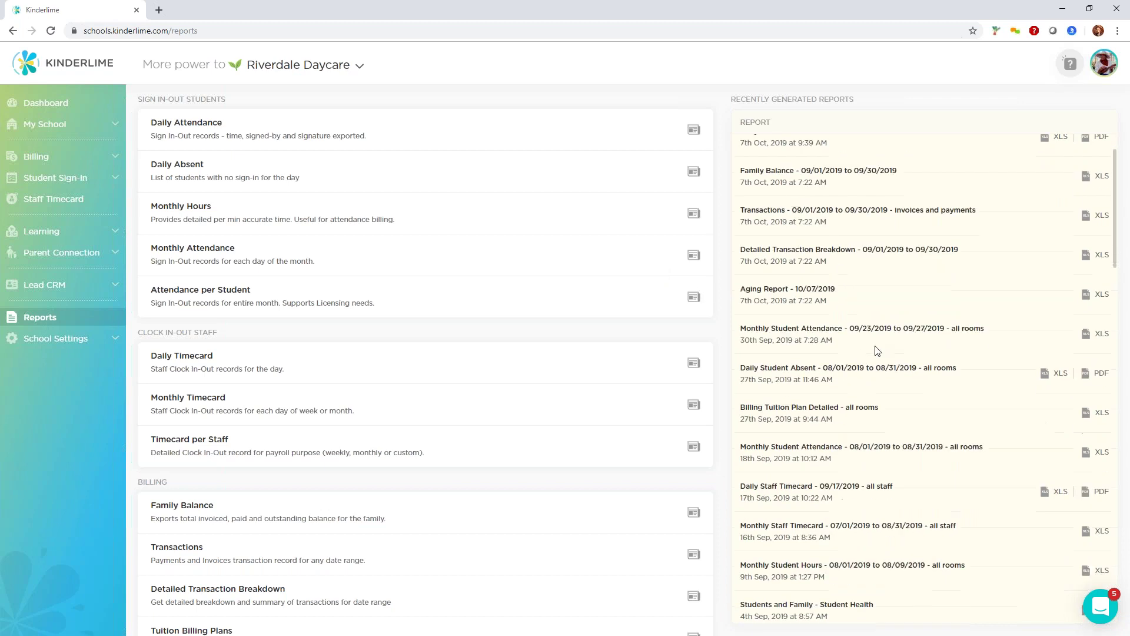
scroll(877, 350, down, 10)
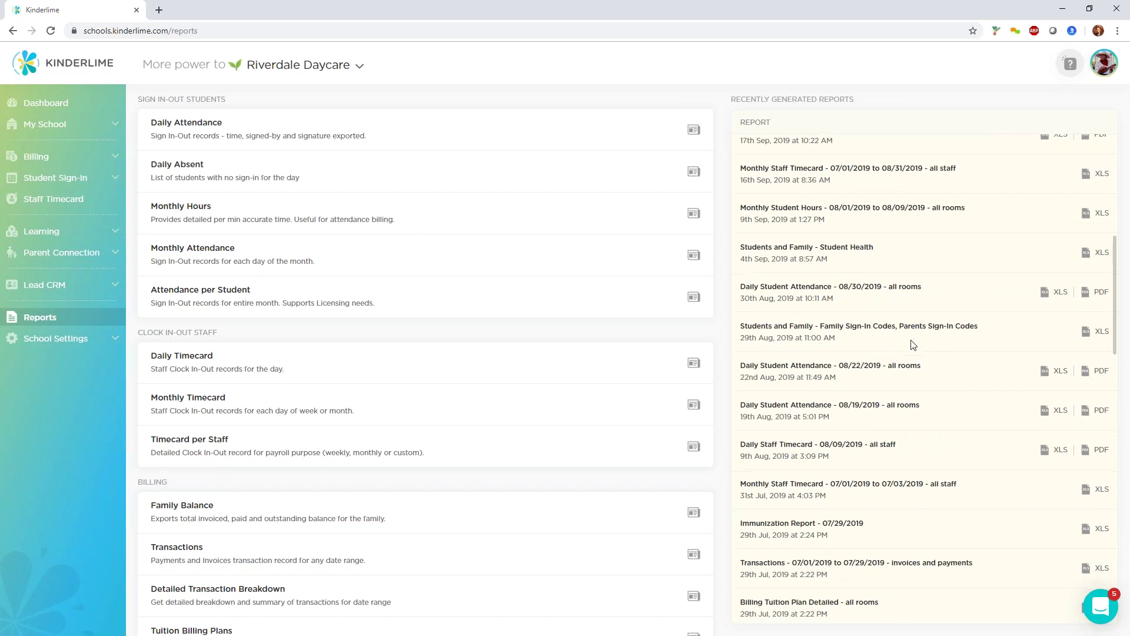
scroll(914, 342, down, 6)
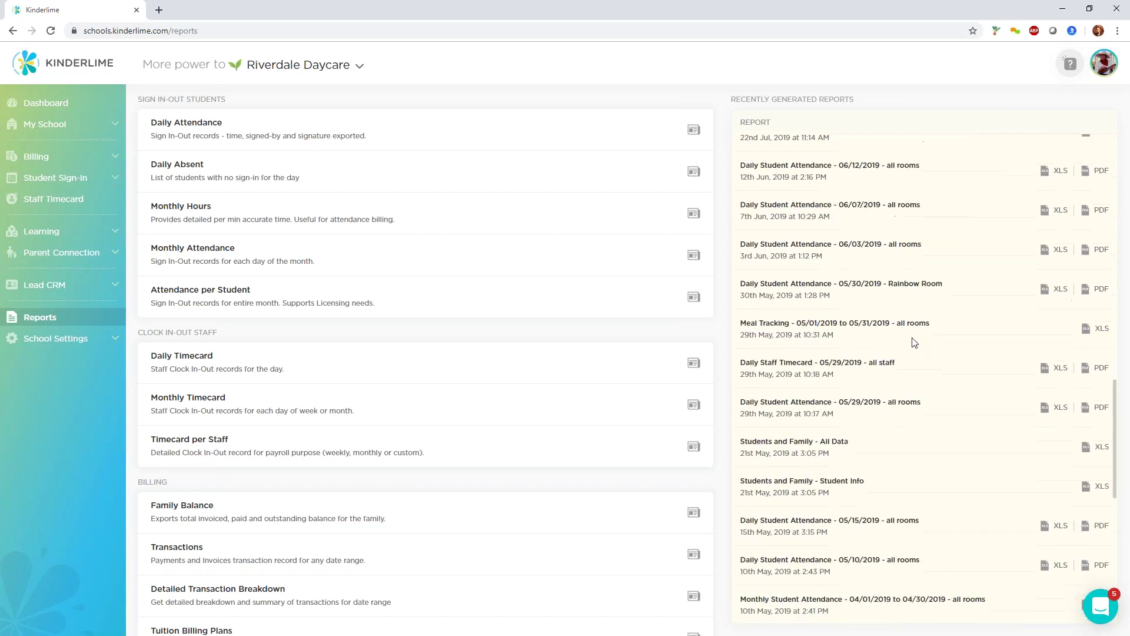
scroll(914, 343, down, 7)
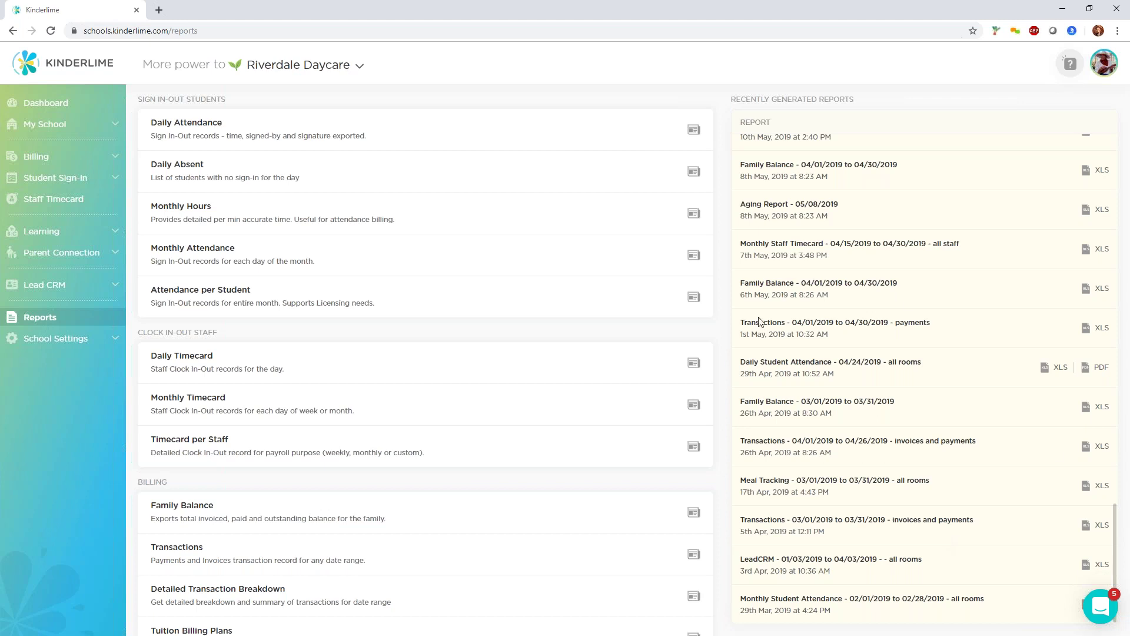
scroll(822, 360, up, 15)
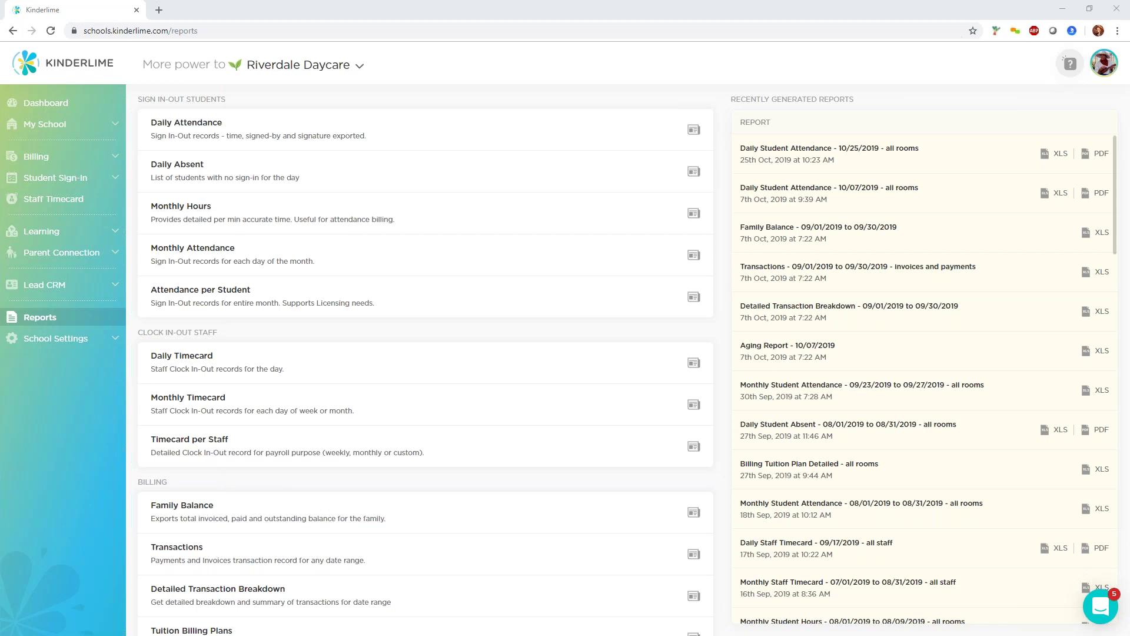
click(694, 447)
click(618, 321)
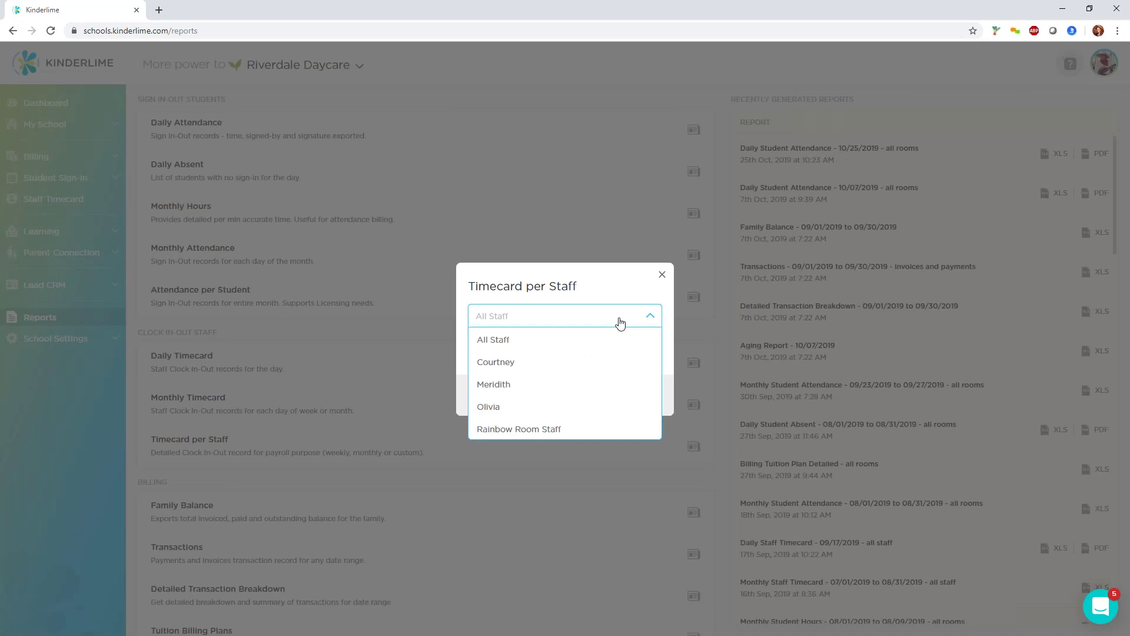
click(565, 367)
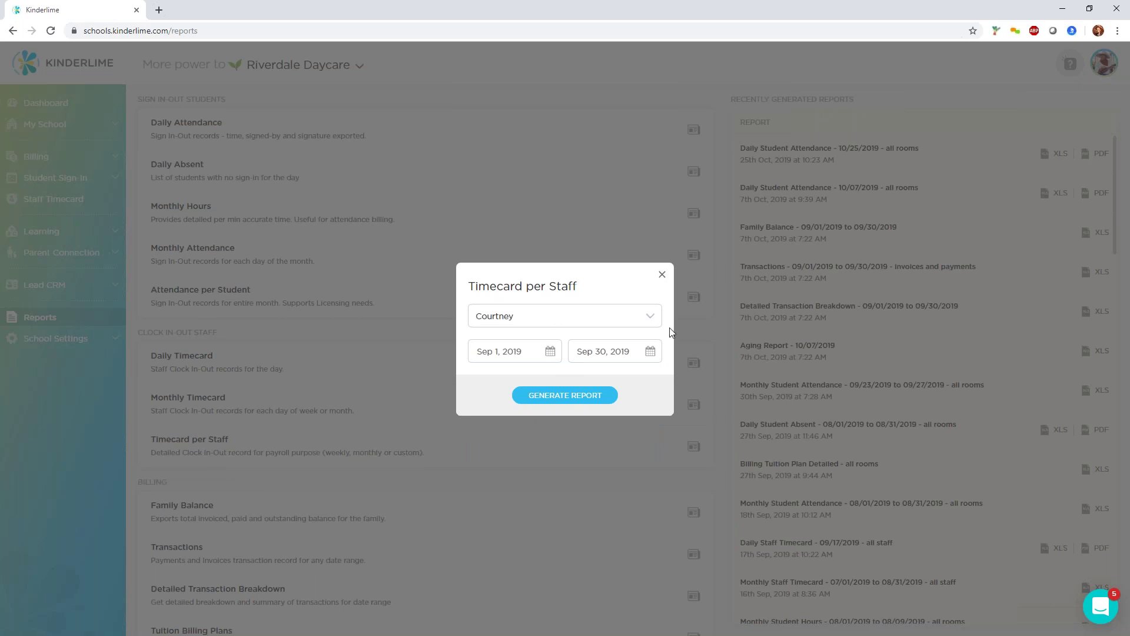
click(662, 277)
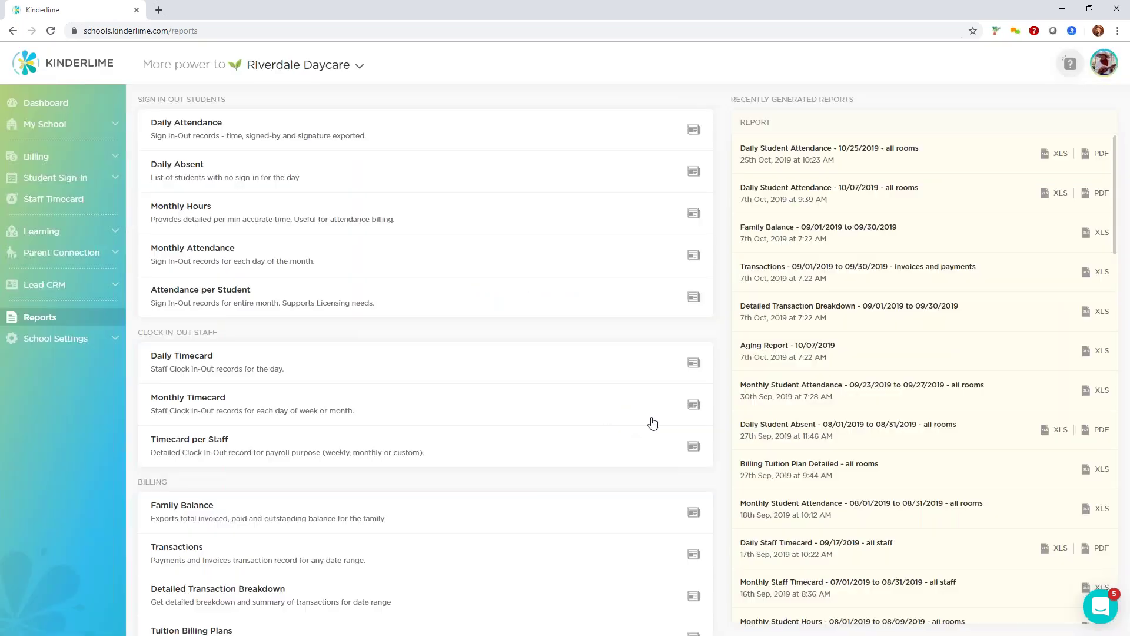
In Monthly Timecard settings, try Daily regular hours, restore Weekly at 40 hours, then close without generating.
click(695, 406)
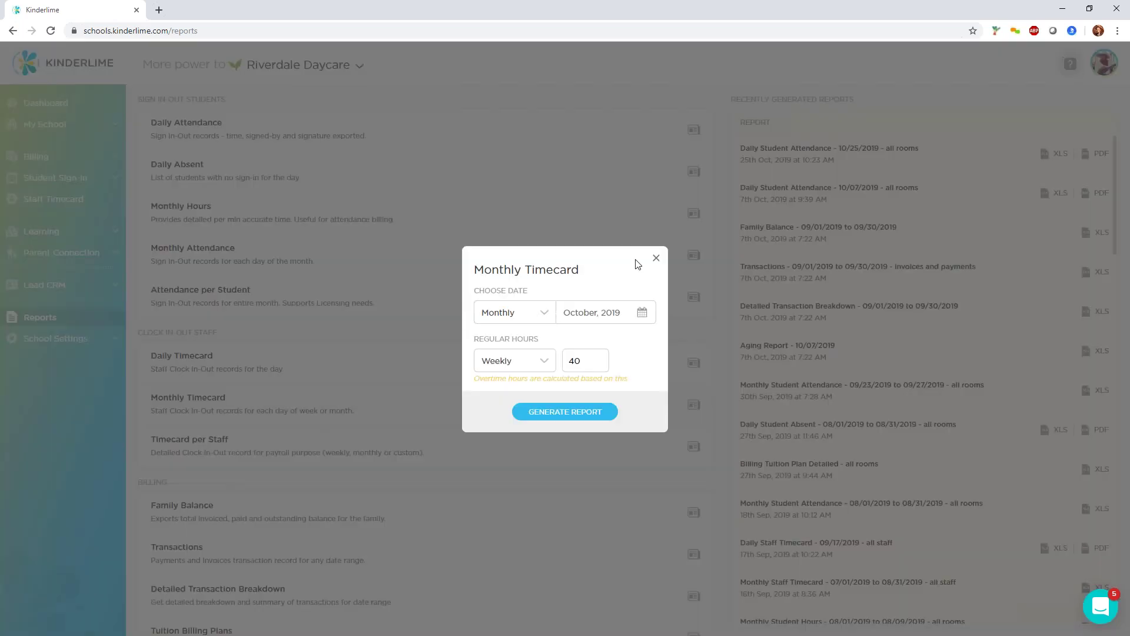
click(545, 362)
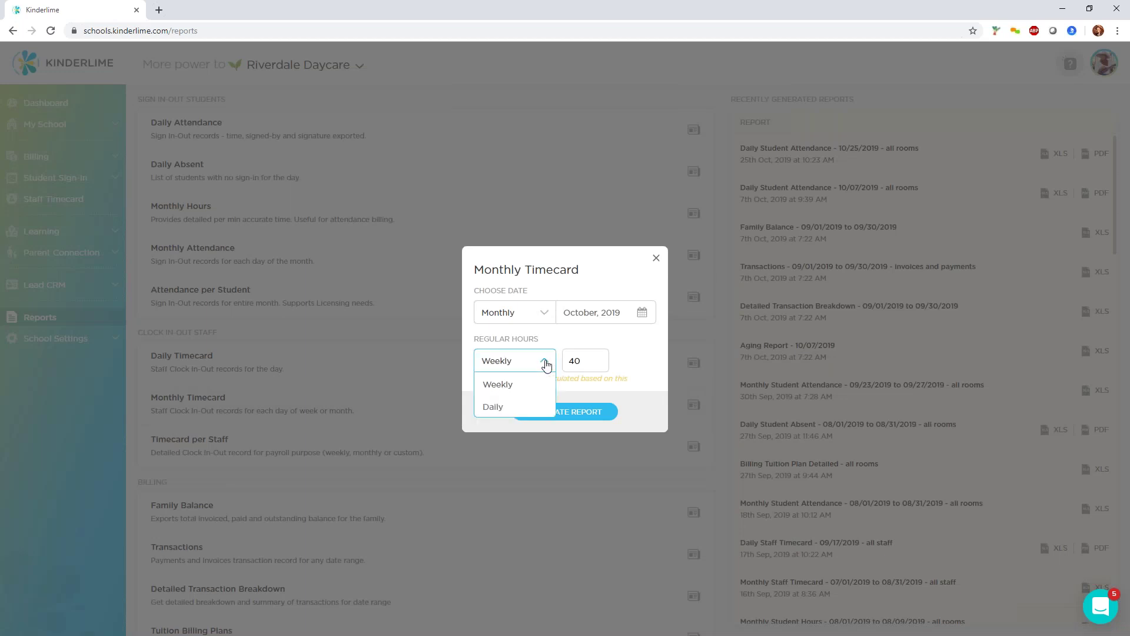
click(528, 404)
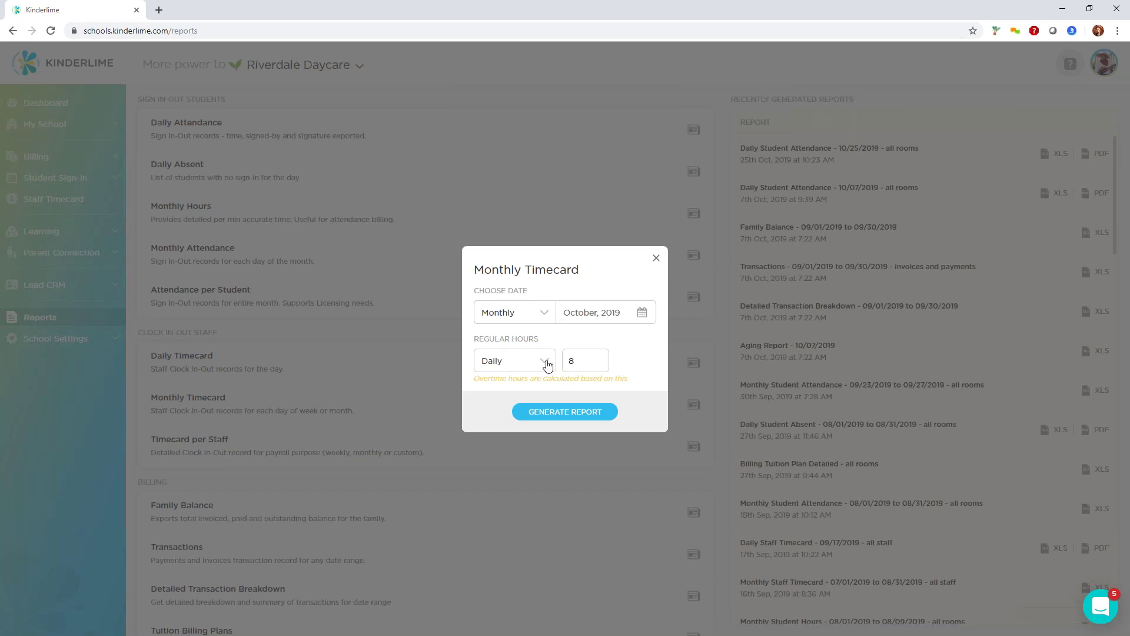
click(572, 361)
click(518, 361)
click(522, 385)
click(581, 364)
click(657, 260)
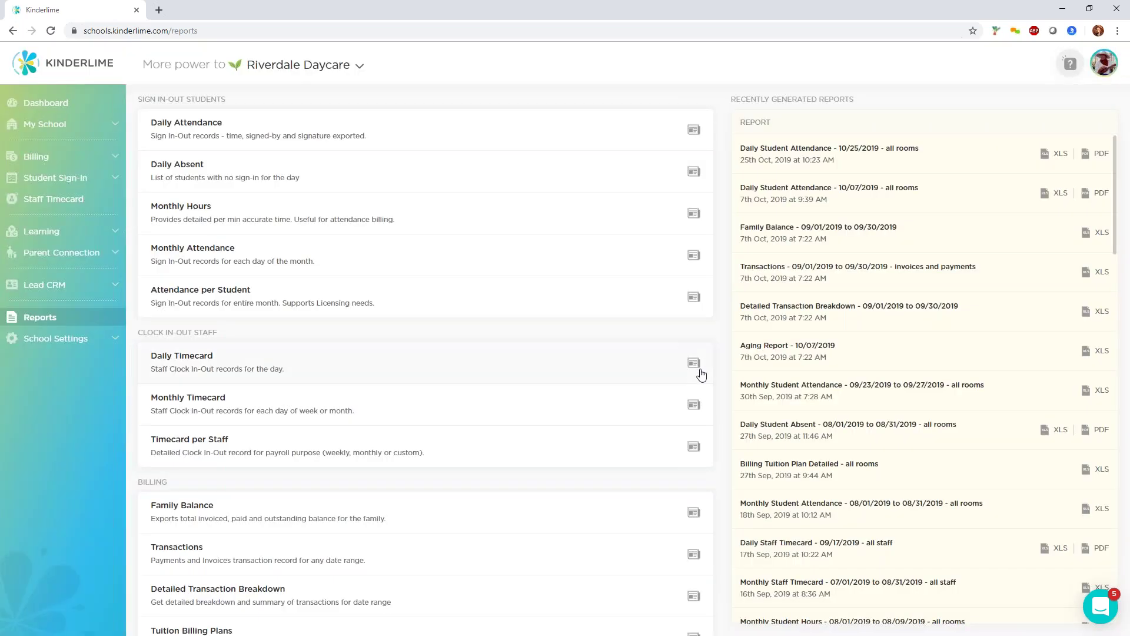
Open and close the Daily Timecard settings without generating, then scroll down to the Management reports.
click(694, 363)
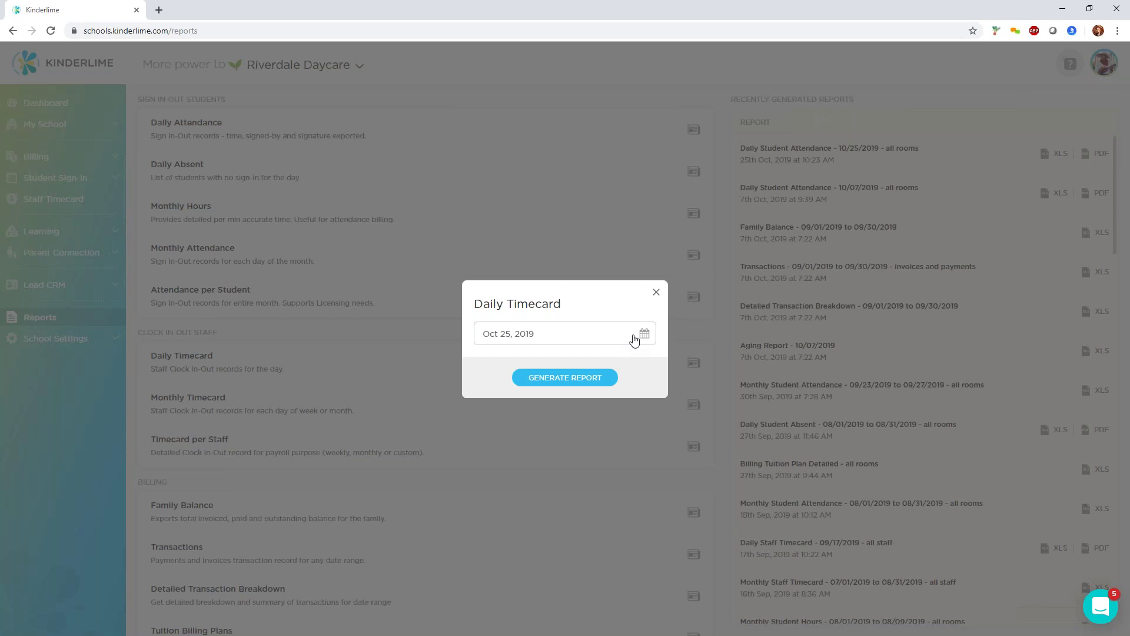
click(656, 293)
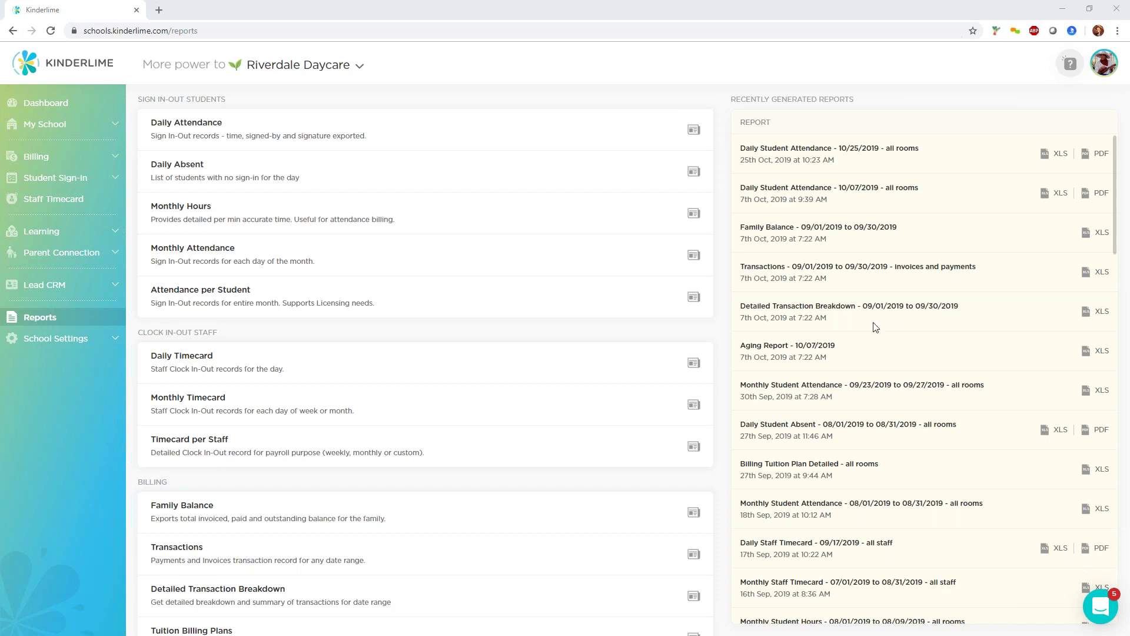
scroll(336, 421, down, 7)
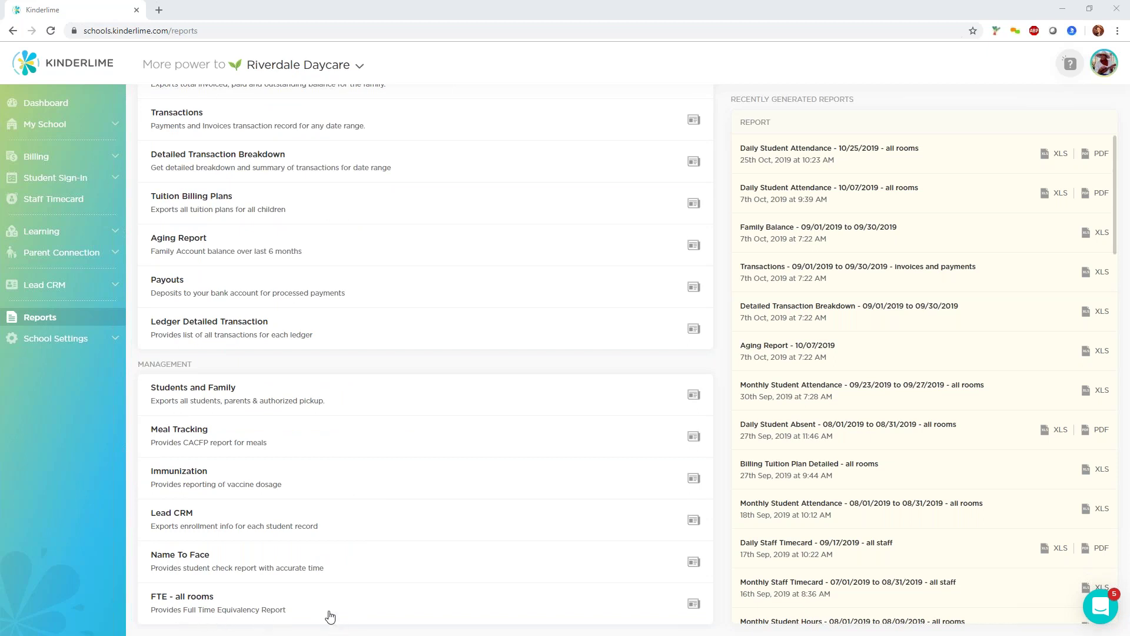
Open the first student's profile under My School > Students and start editing the weekly schedule.
click(57, 127)
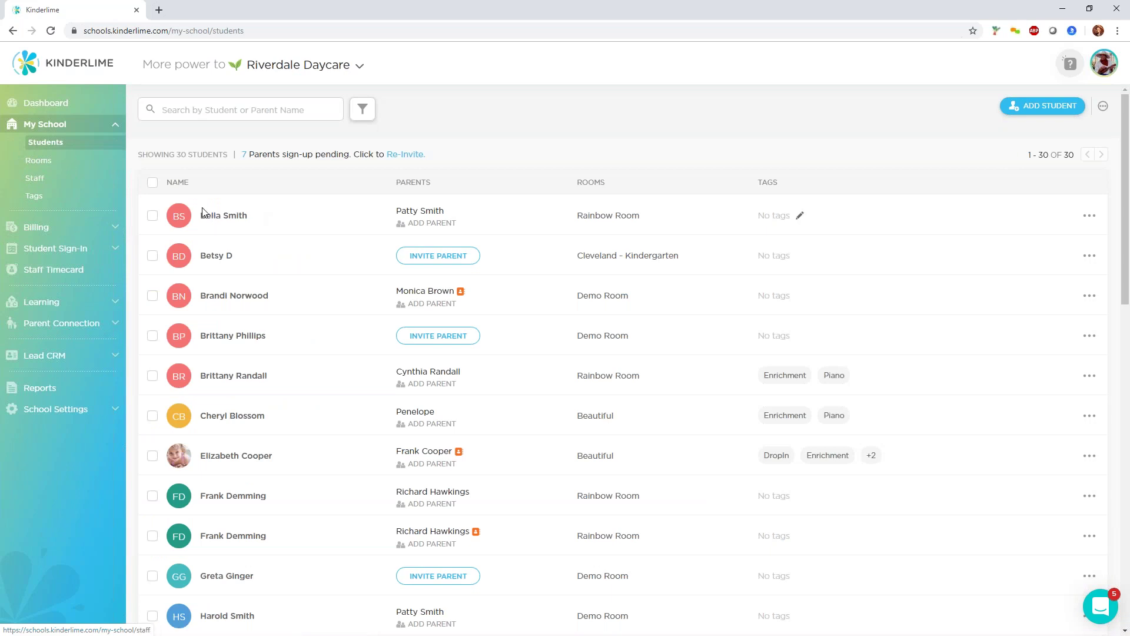
click(224, 216)
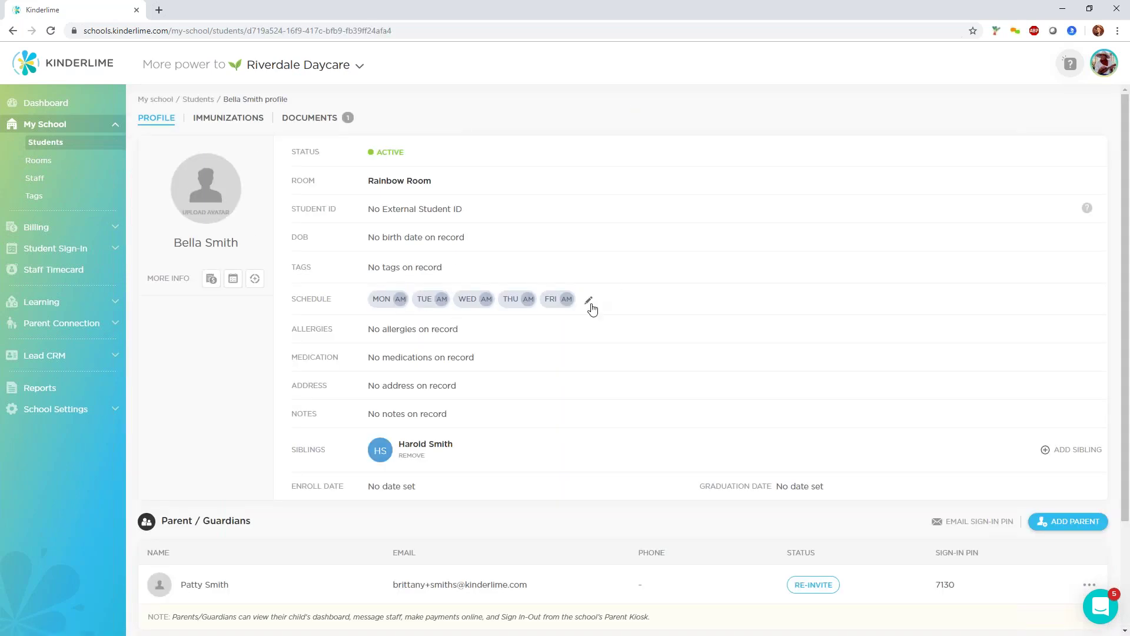
click(588, 300)
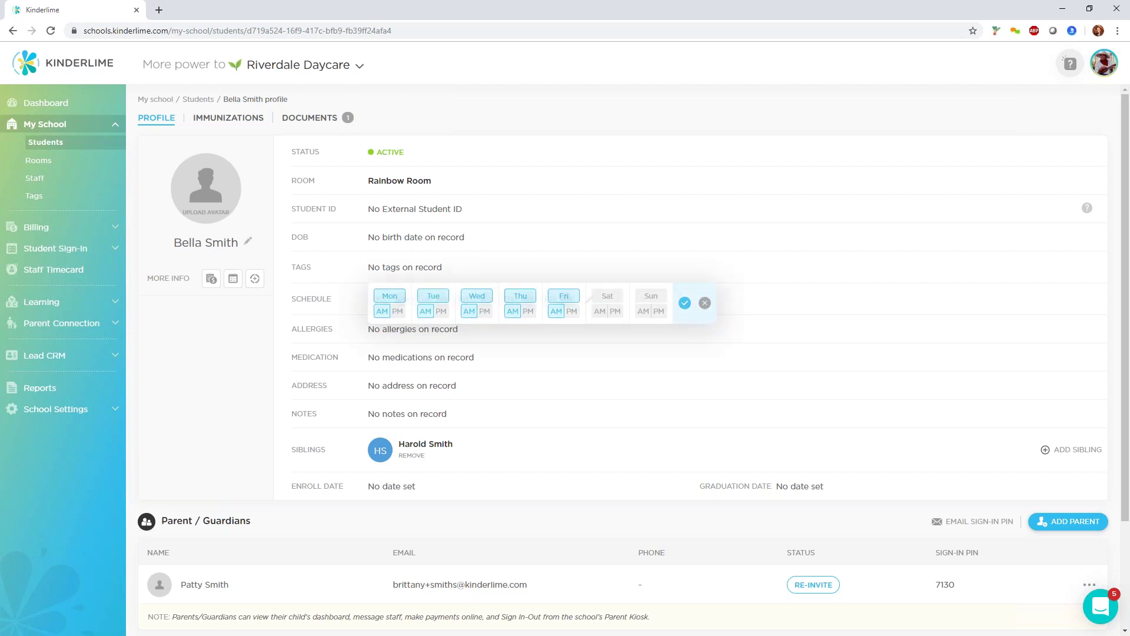
Save the schedule as full Mon/Wed/Fri, Tuesday morning only, no Thursday, then return to Reports.
click(397, 308)
click(482, 307)
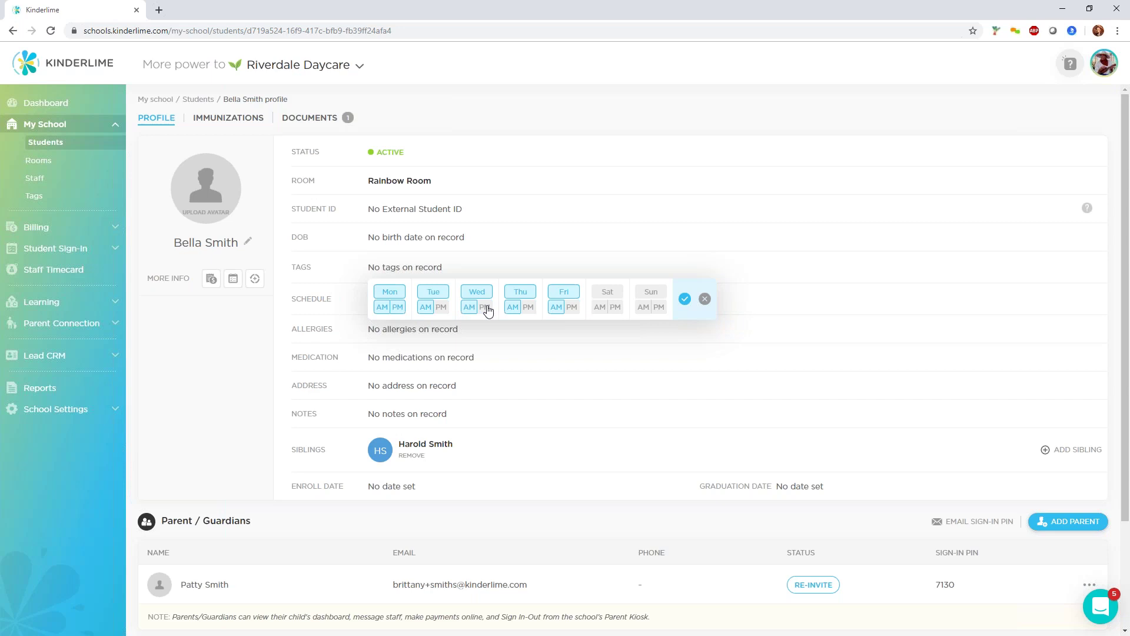
click(512, 309)
click(572, 308)
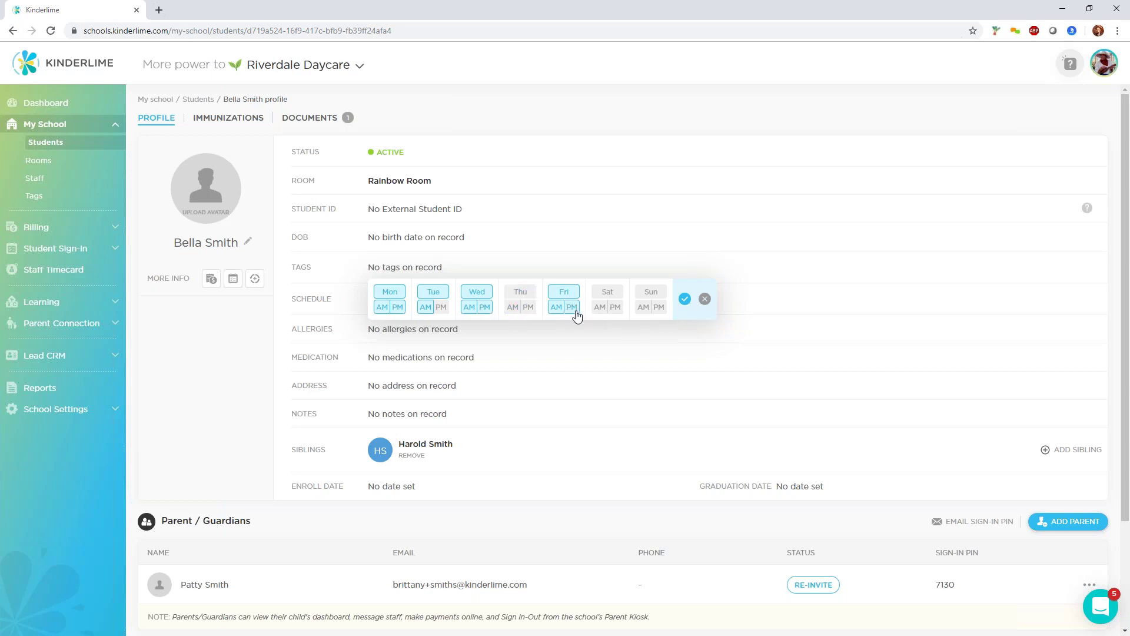
click(685, 299)
click(66, 414)
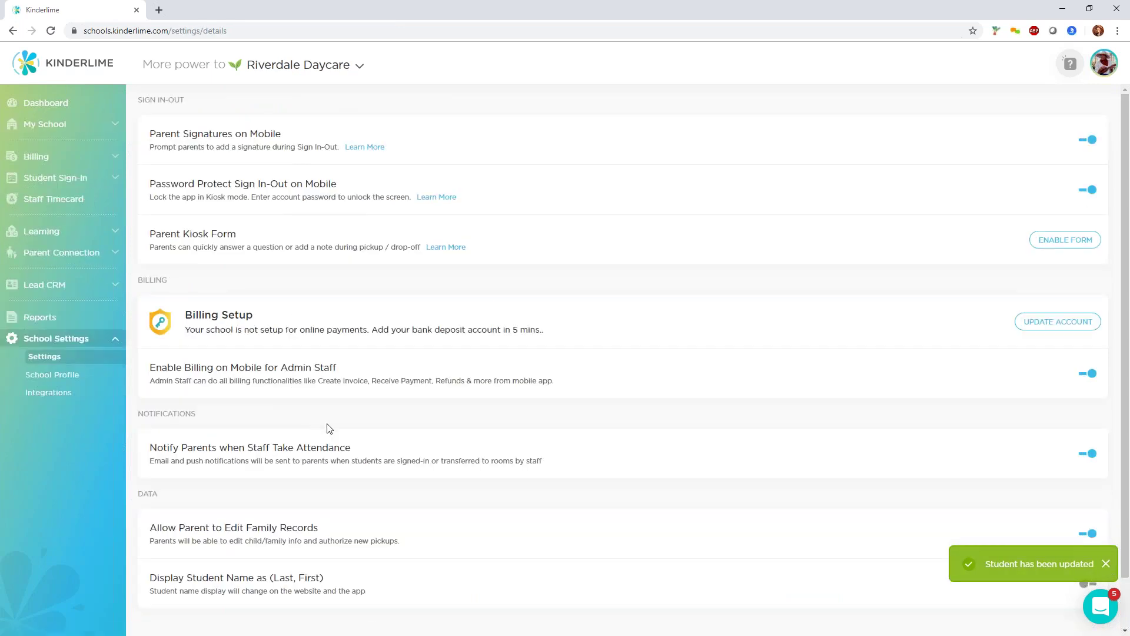
click(56, 320)
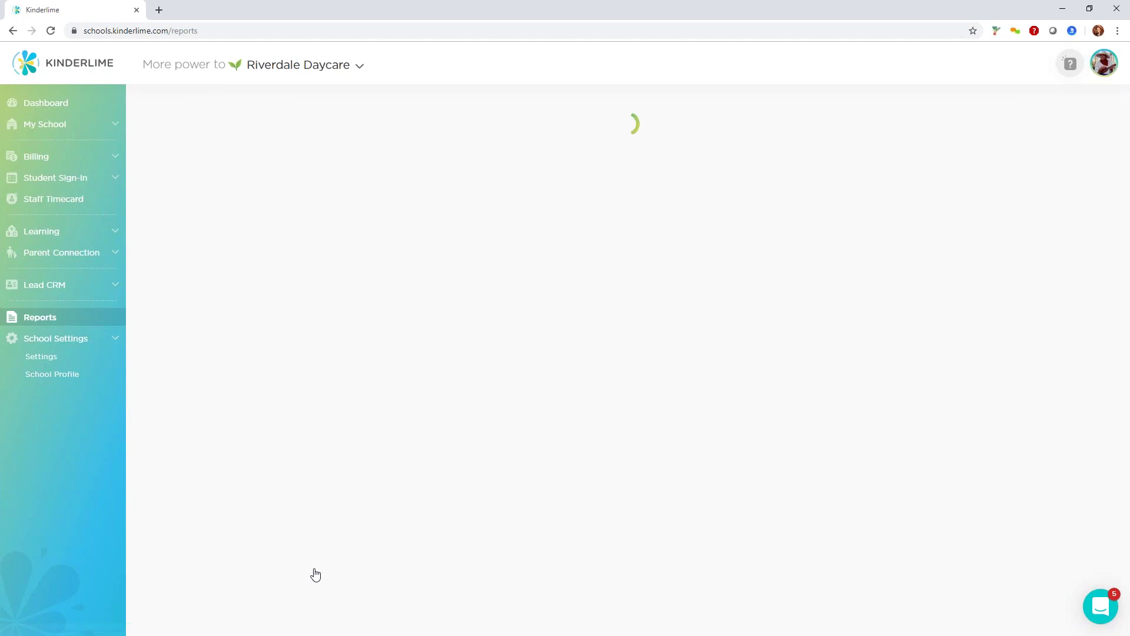
scroll(272, 559, down, 7)
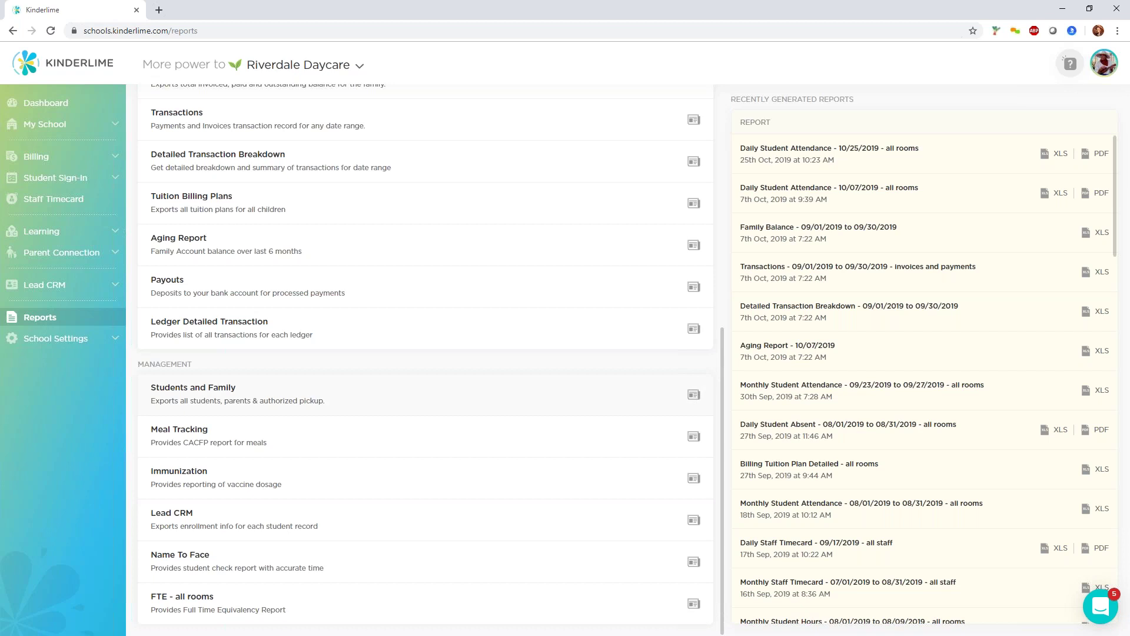
click(697, 398)
click(637, 343)
click(561, 363)
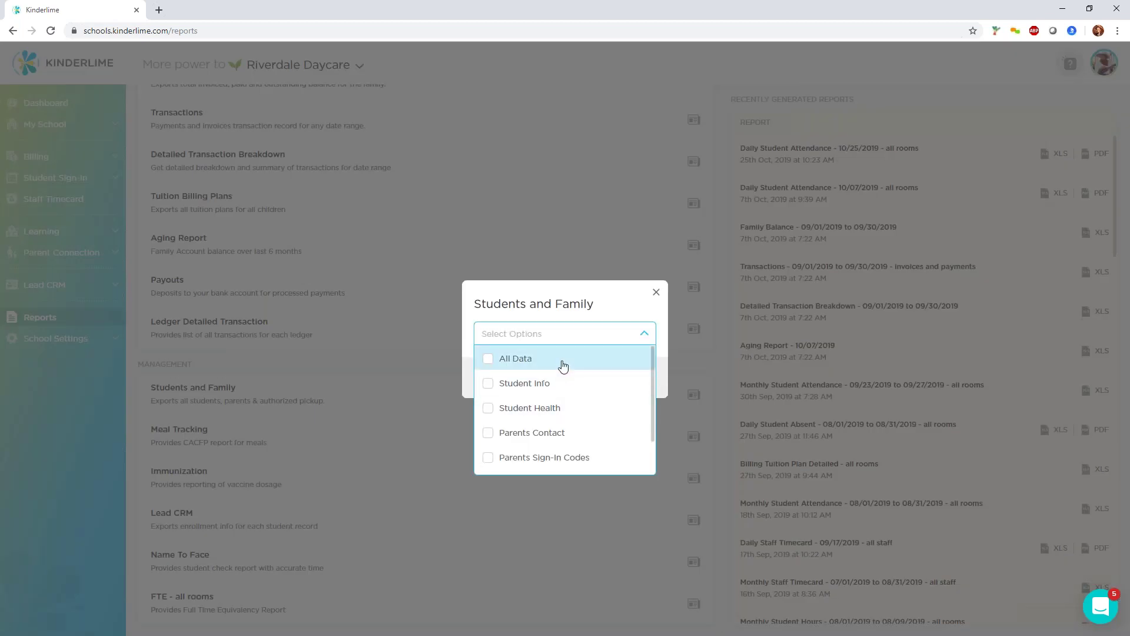
click(553, 386)
scroll(570, 410, down, 1)
scroll(569, 409, up, 2)
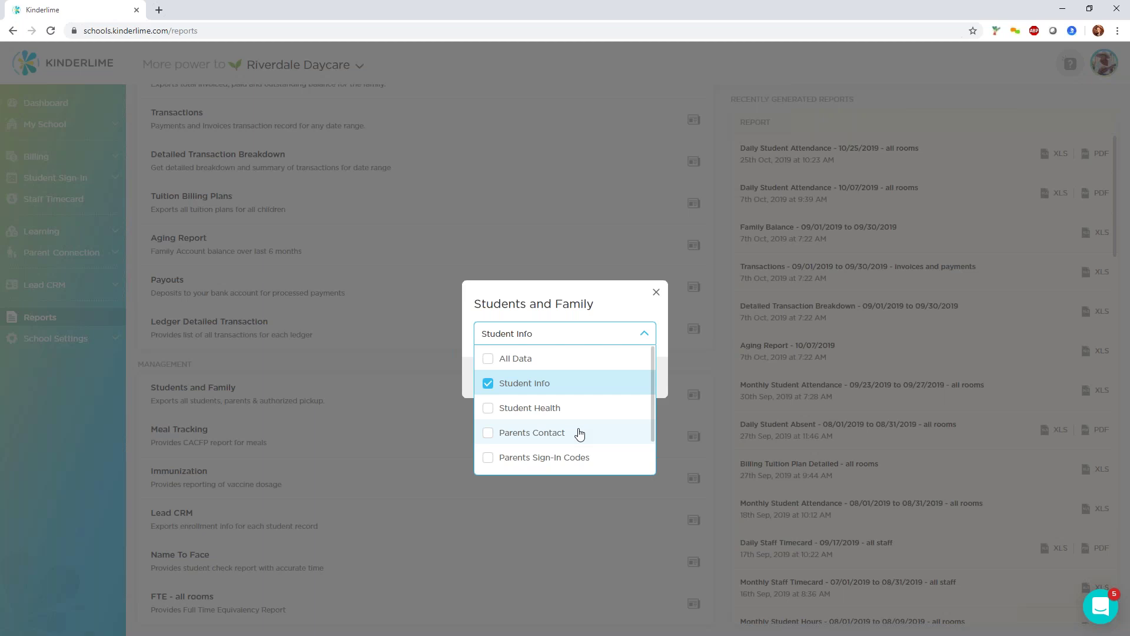
click(657, 297)
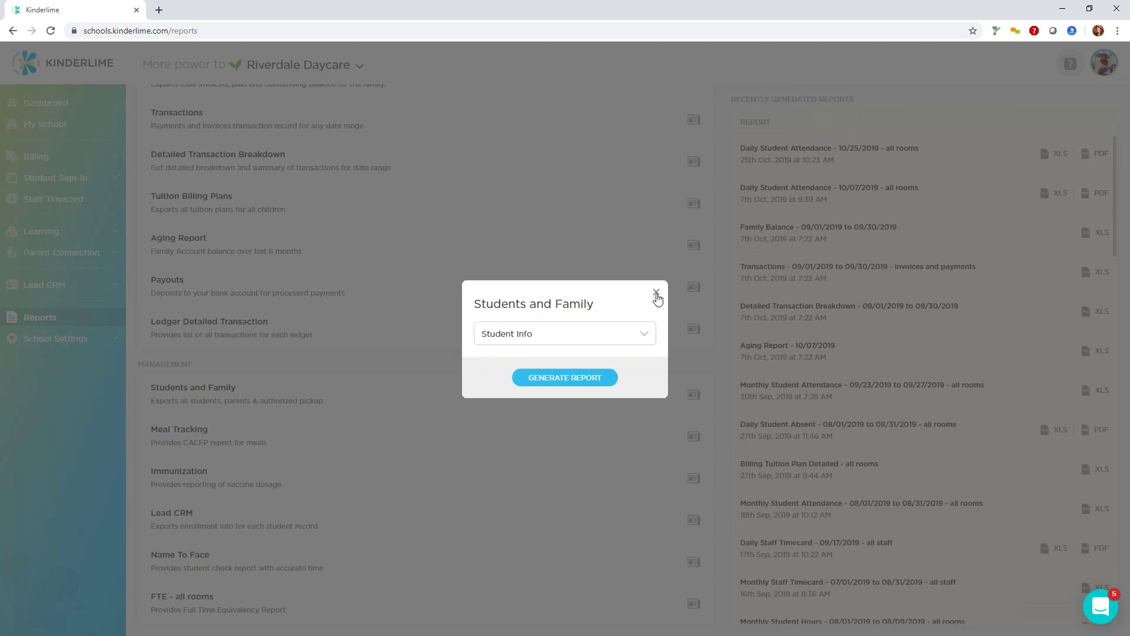
click(657, 297)
scroll(578, 335, up, 7)
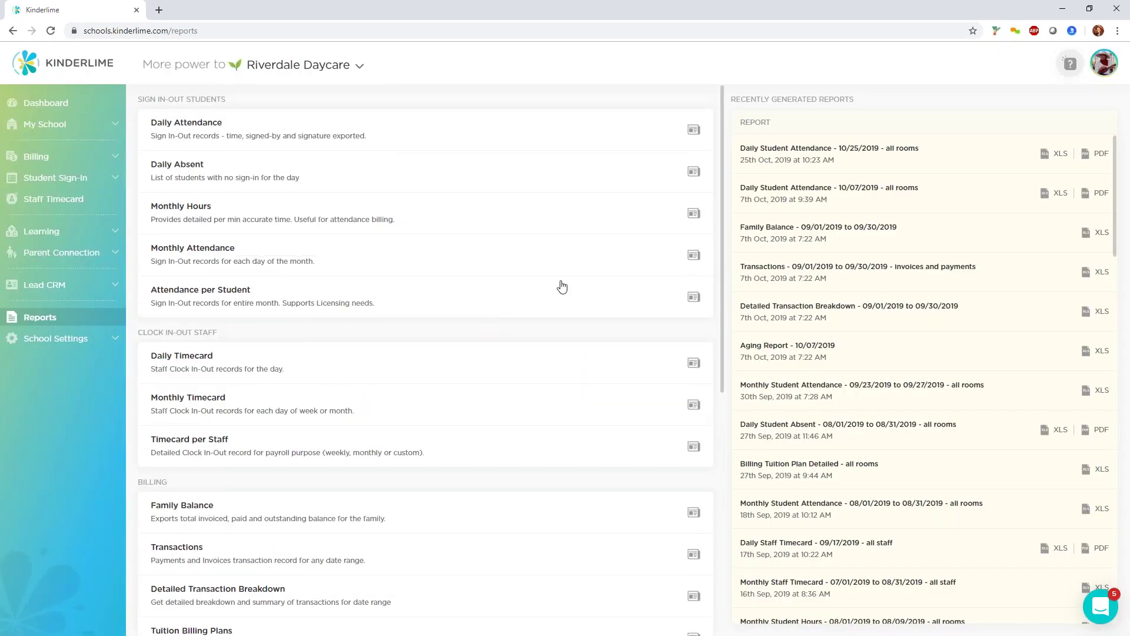
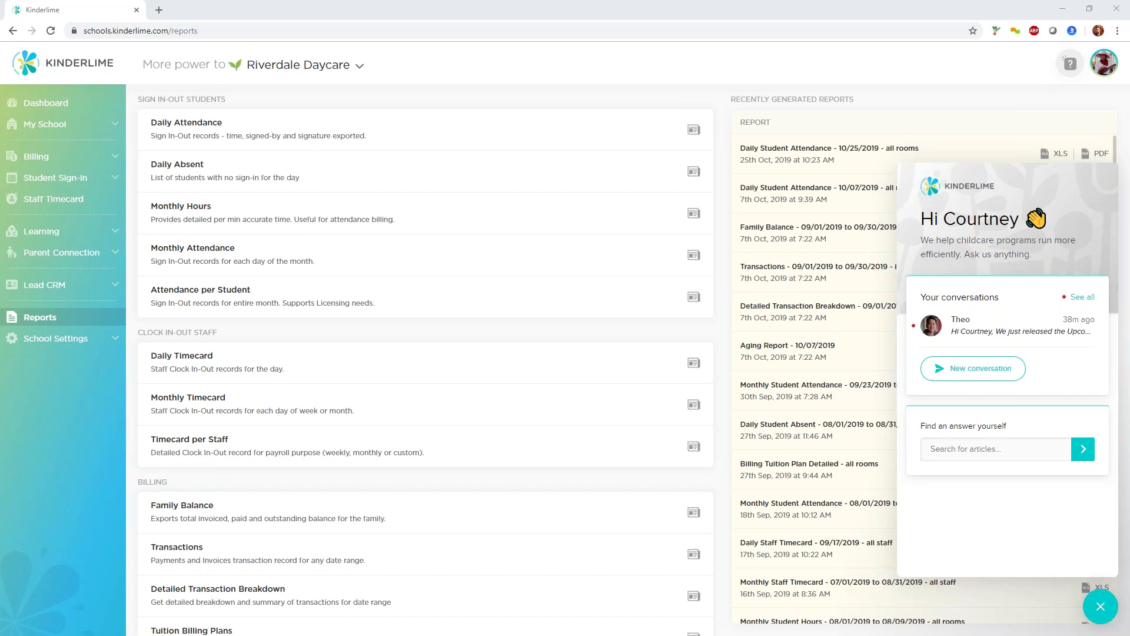
Review a student's Parent/Guardians details under My School > Students, then minimize Chrome to show the tablet mirror.
click(42, 125)
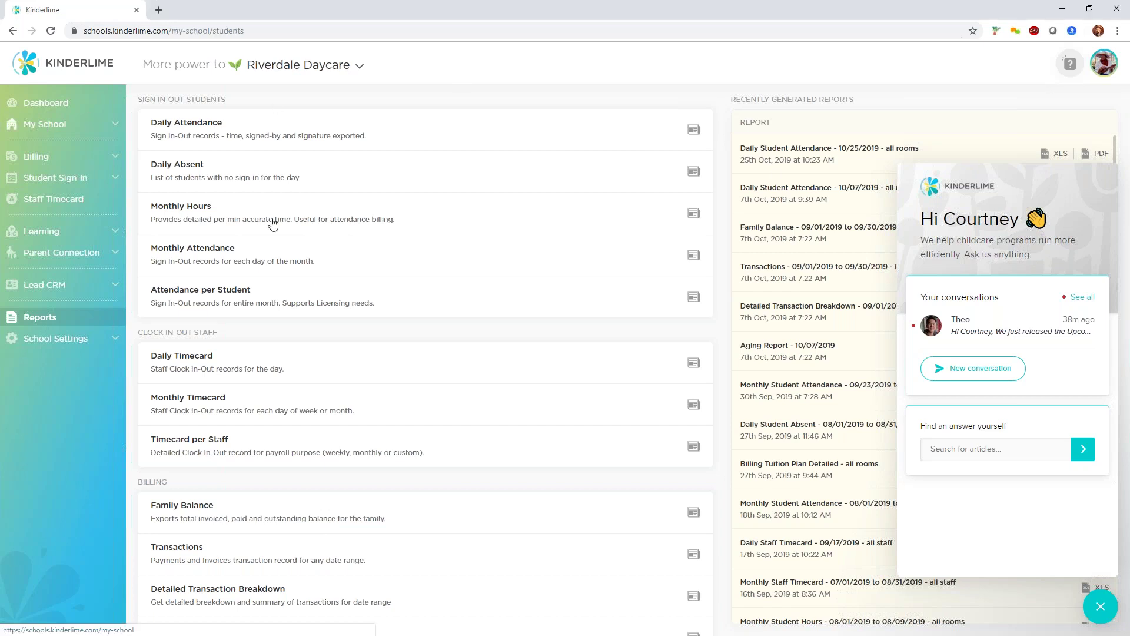
click(375, 274)
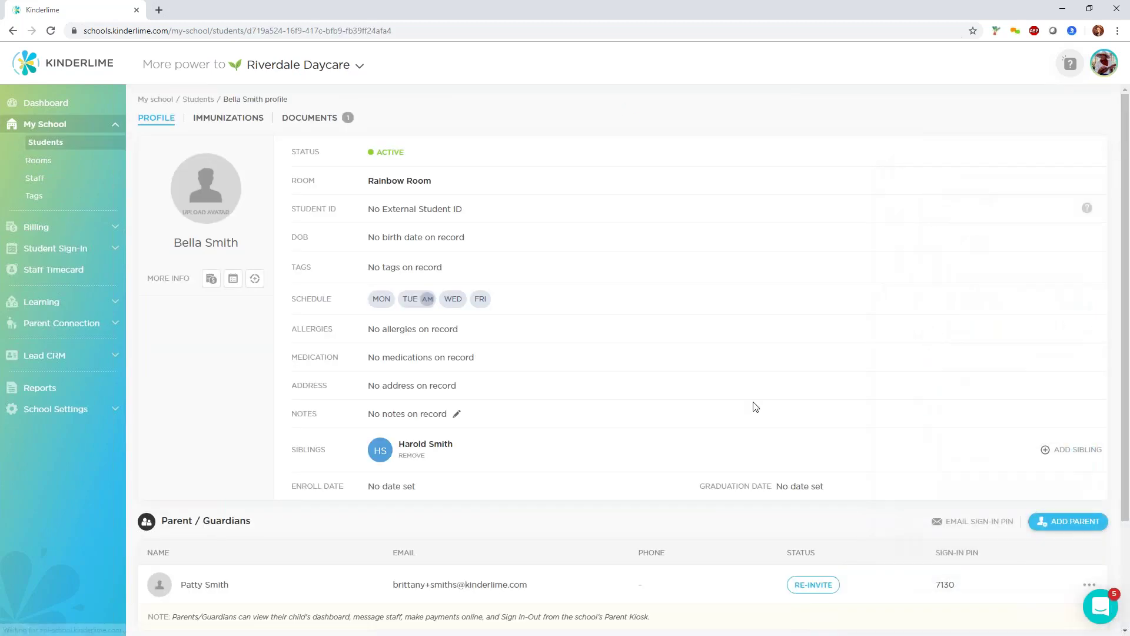
scroll(918, 465, down, 3)
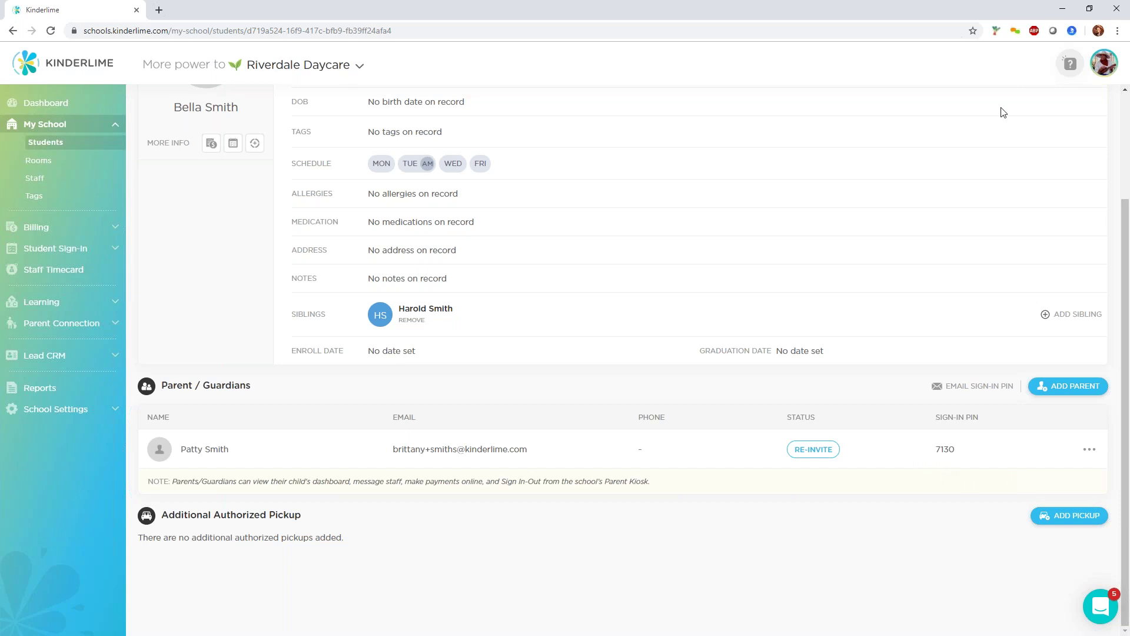
click(1062, 9)
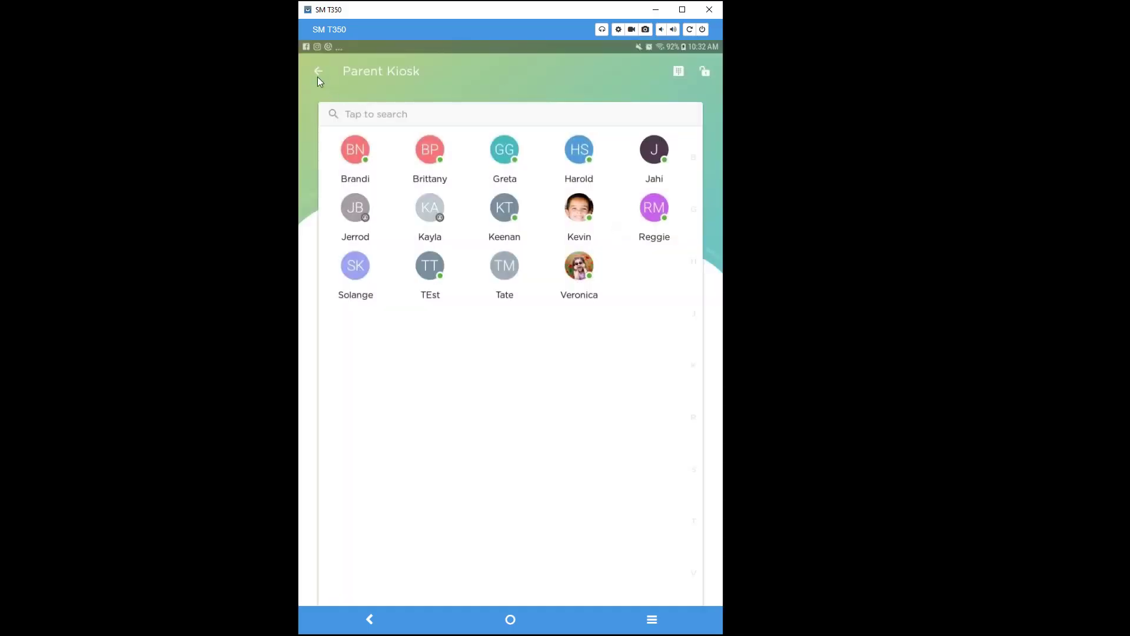
On the tablet, leave Parent Kiosk for Demo Room and open a child's profile, then their parent's profile.
click(316, 76)
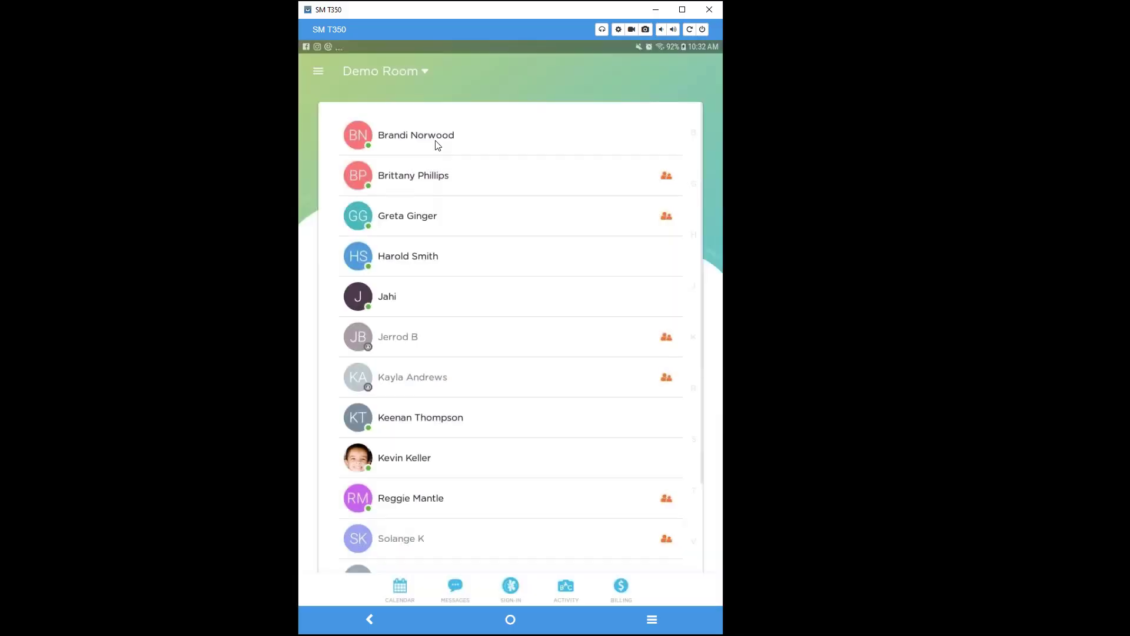
click(435, 141)
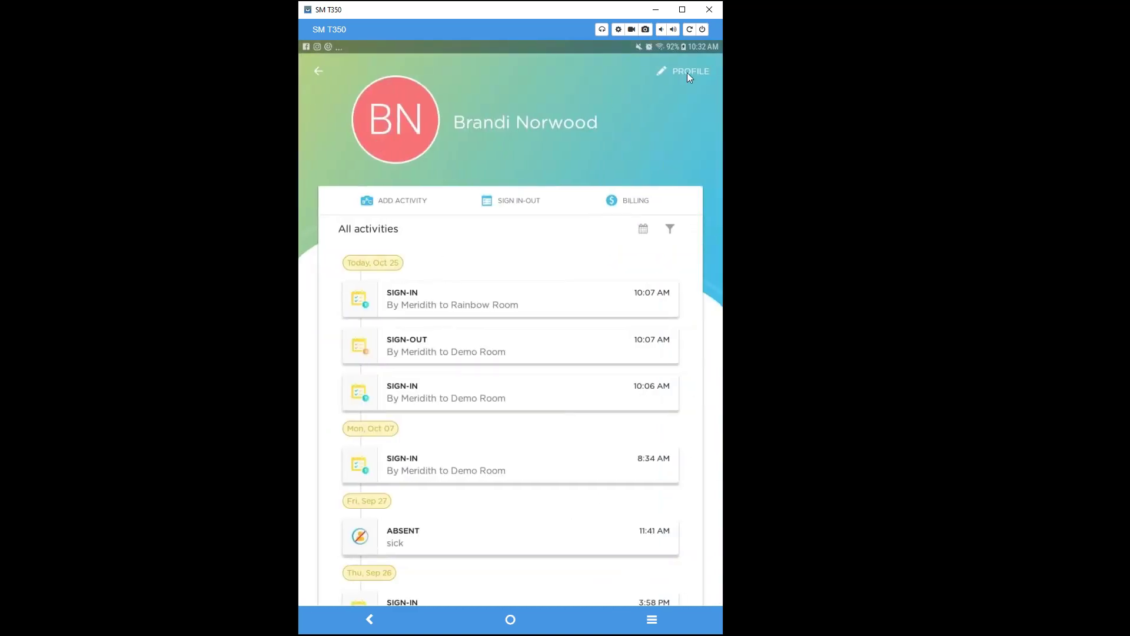
click(687, 72)
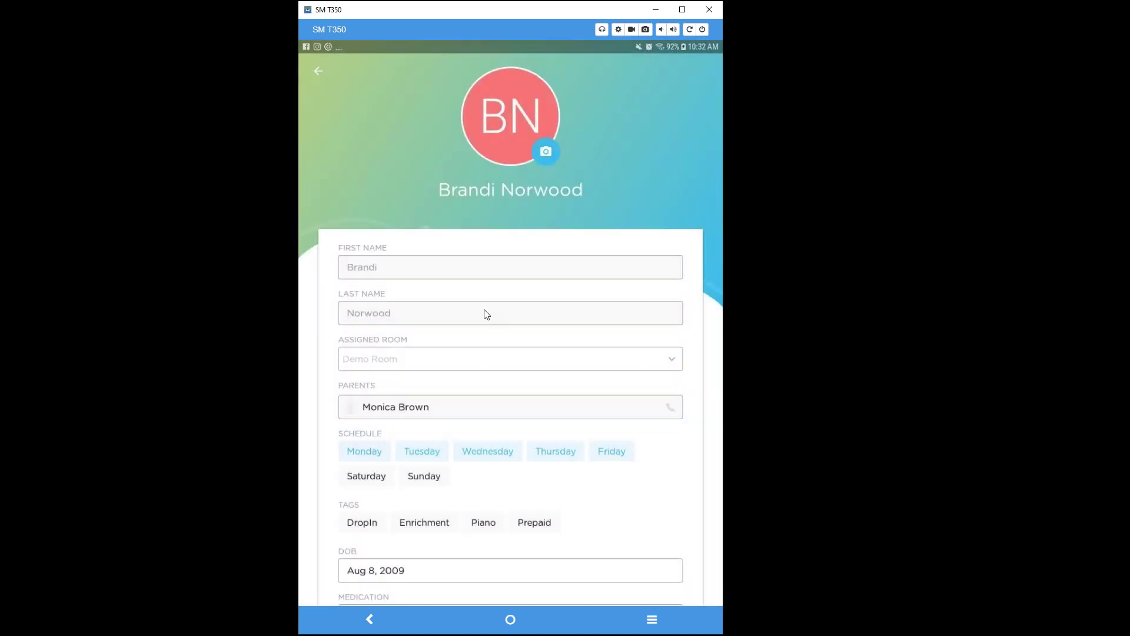
scroll(487, 382, down, 2)
scroll(486, 381, up, 2)
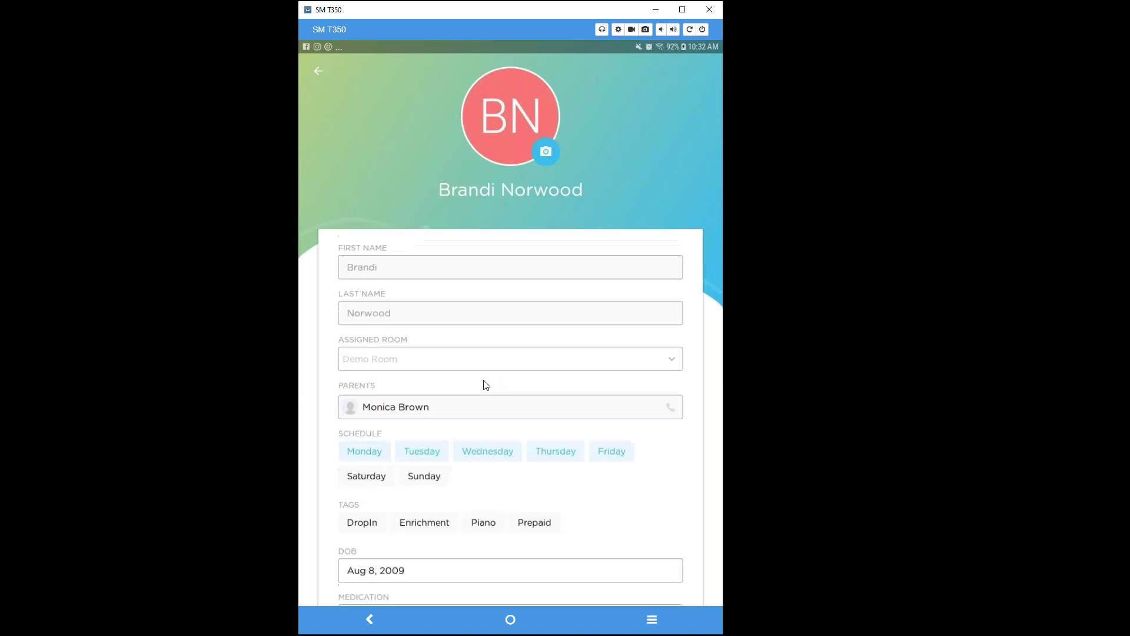
click(447, 414)
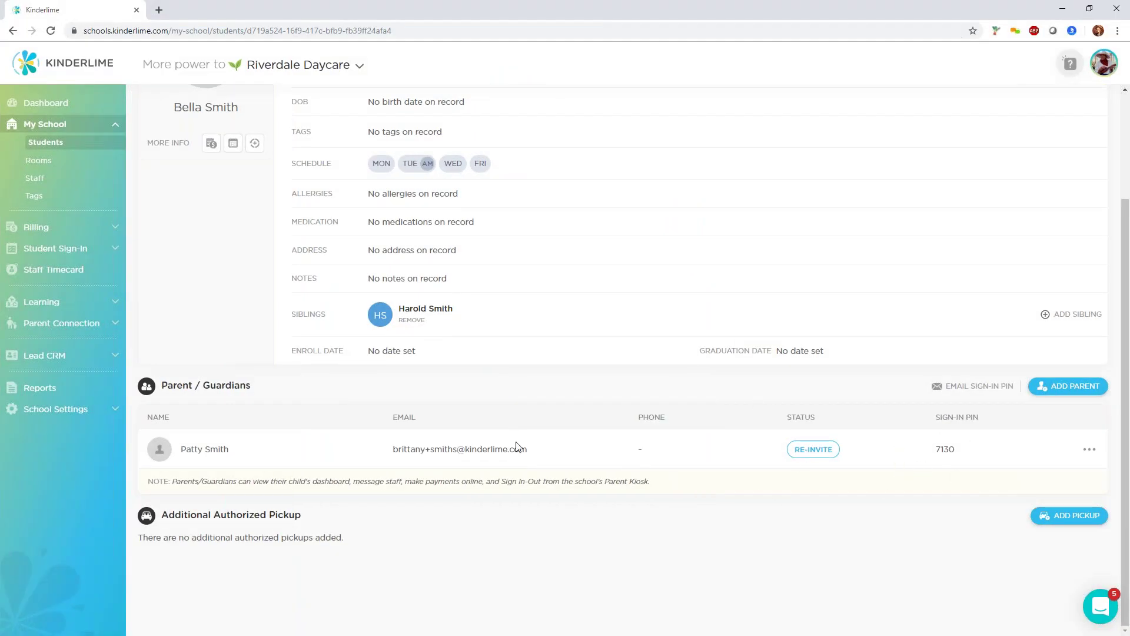
Go to Reports and open the Students and Family report options.
scroll(518, 444, up, 3)
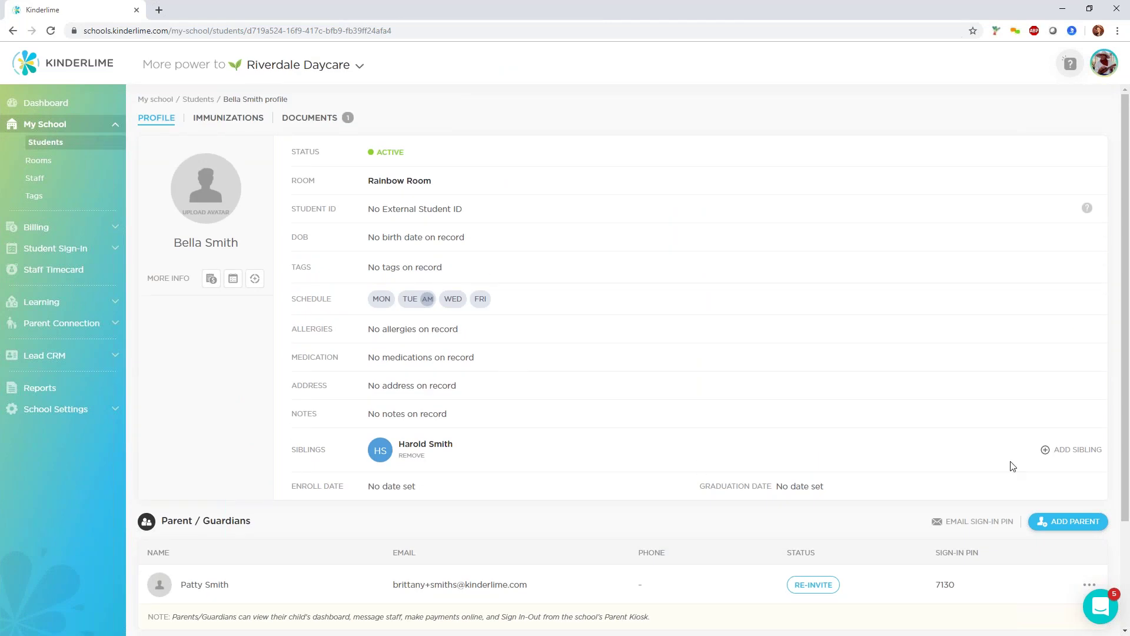
scroll(1012, 465, down, 1)
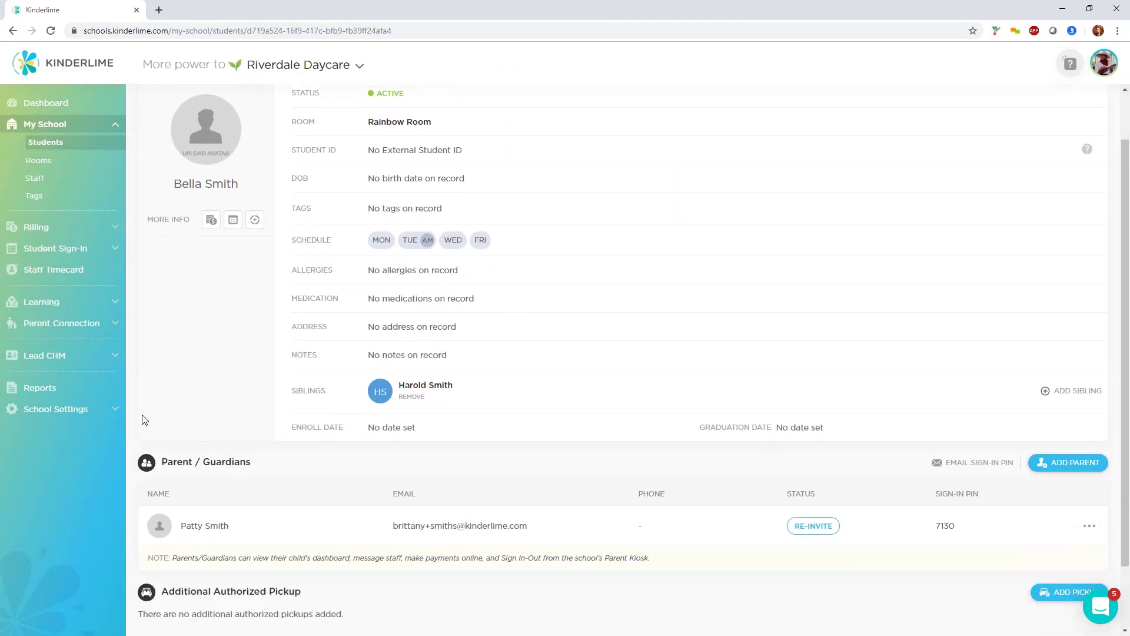
click(37, 394)
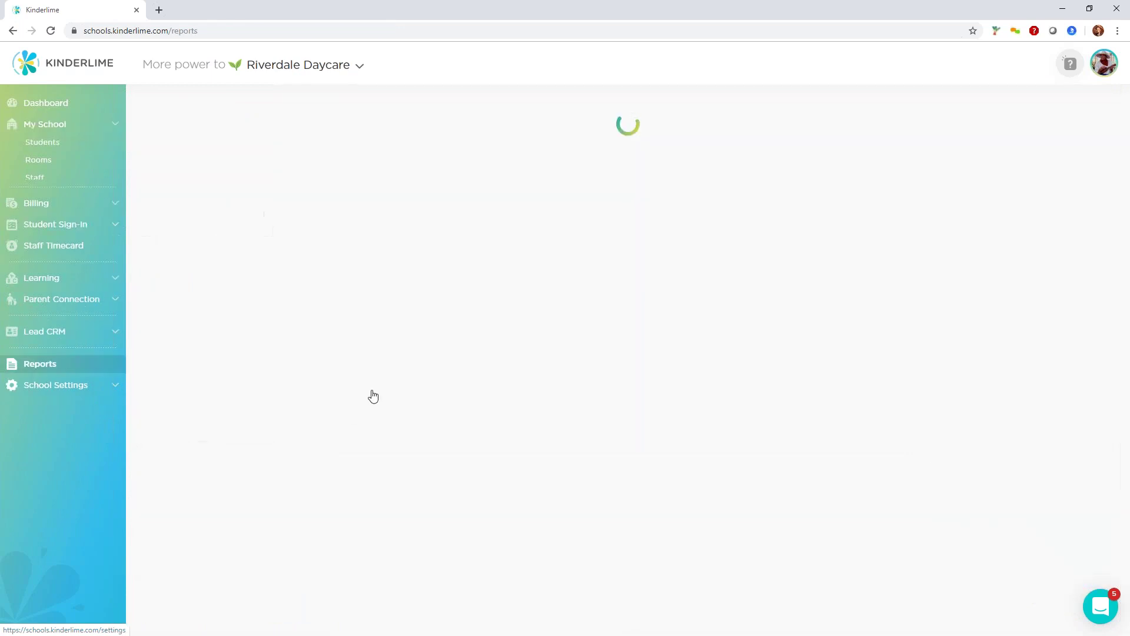
scroll(404, 428, down, 7)
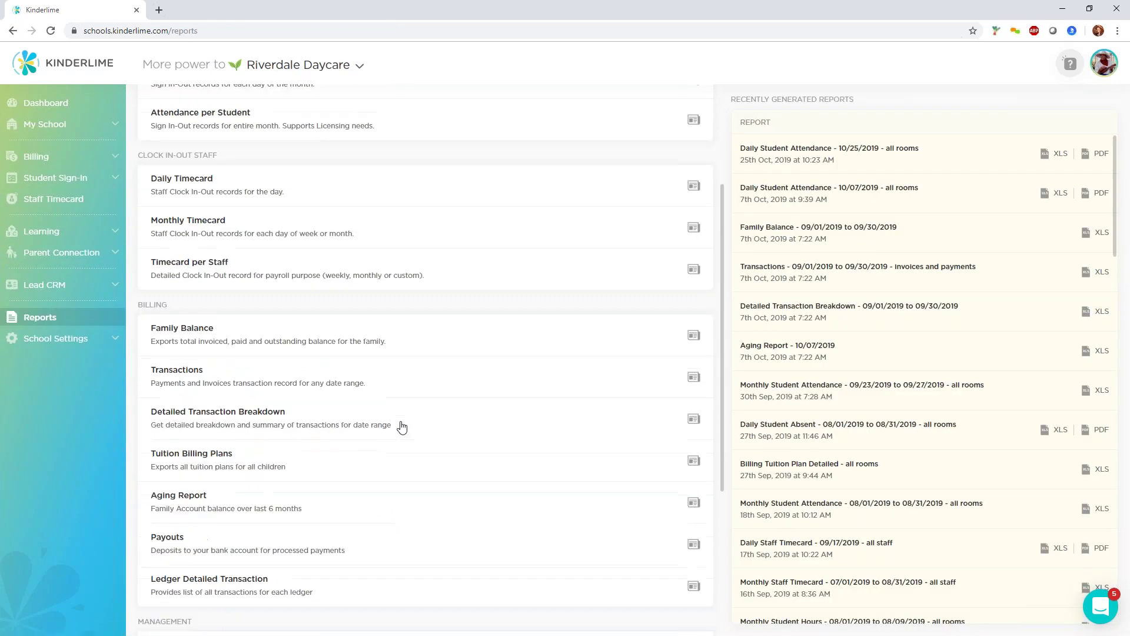
scroll(504, 450, down, 1)
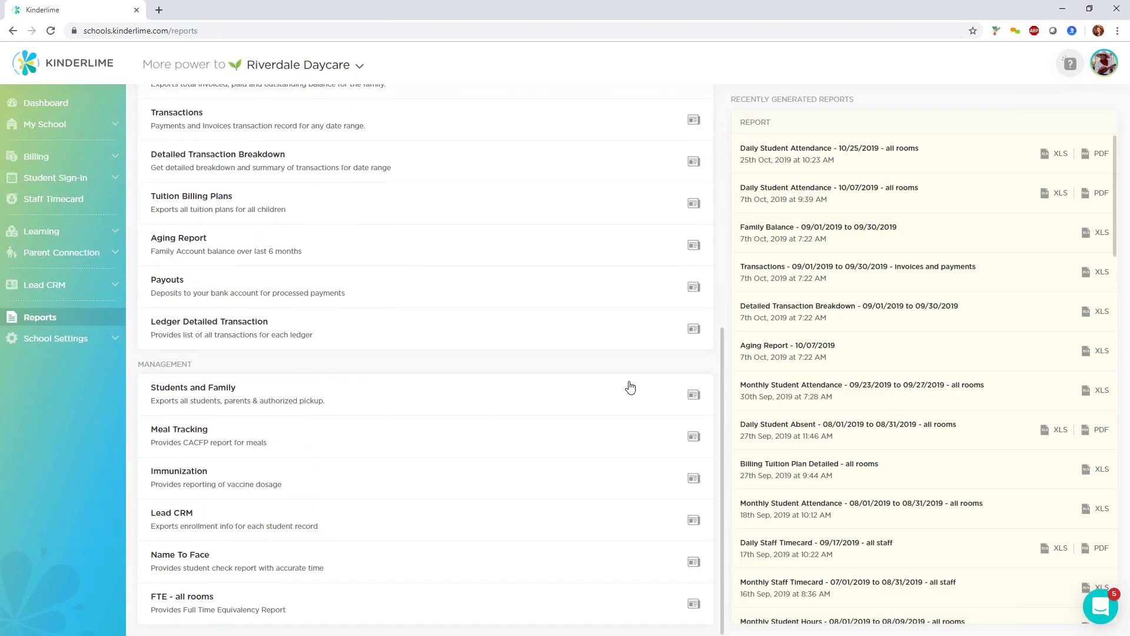
click(694, 396)
Include only Parents Sign-In Codes and Family Sign-In Codes instead of All Data, and generate the report.
click(565, 340)
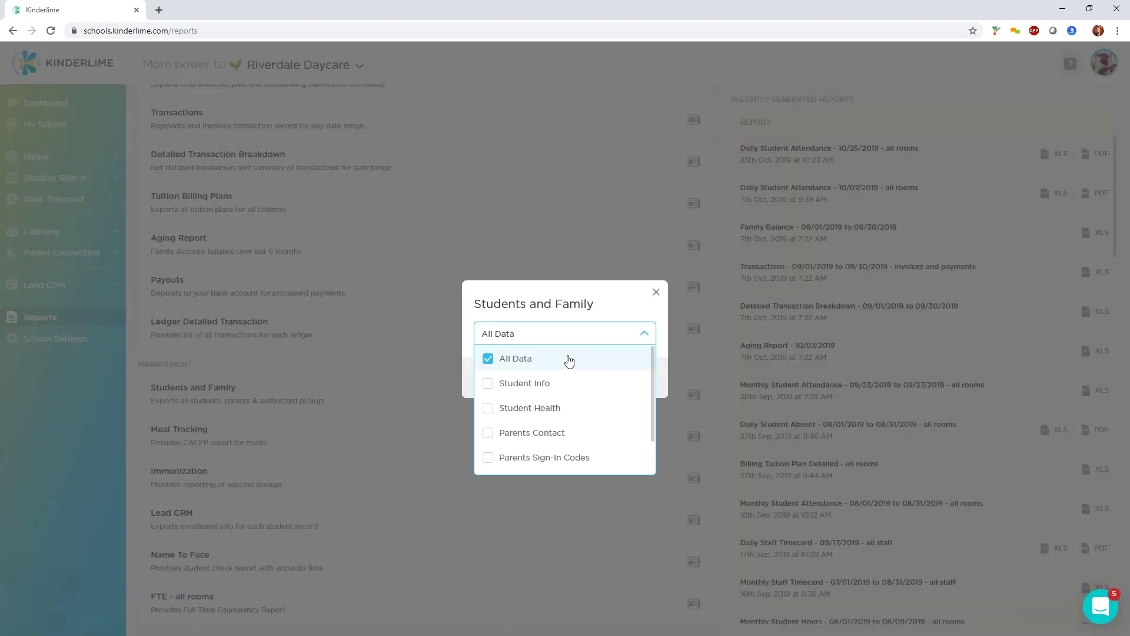
click(568, 361)
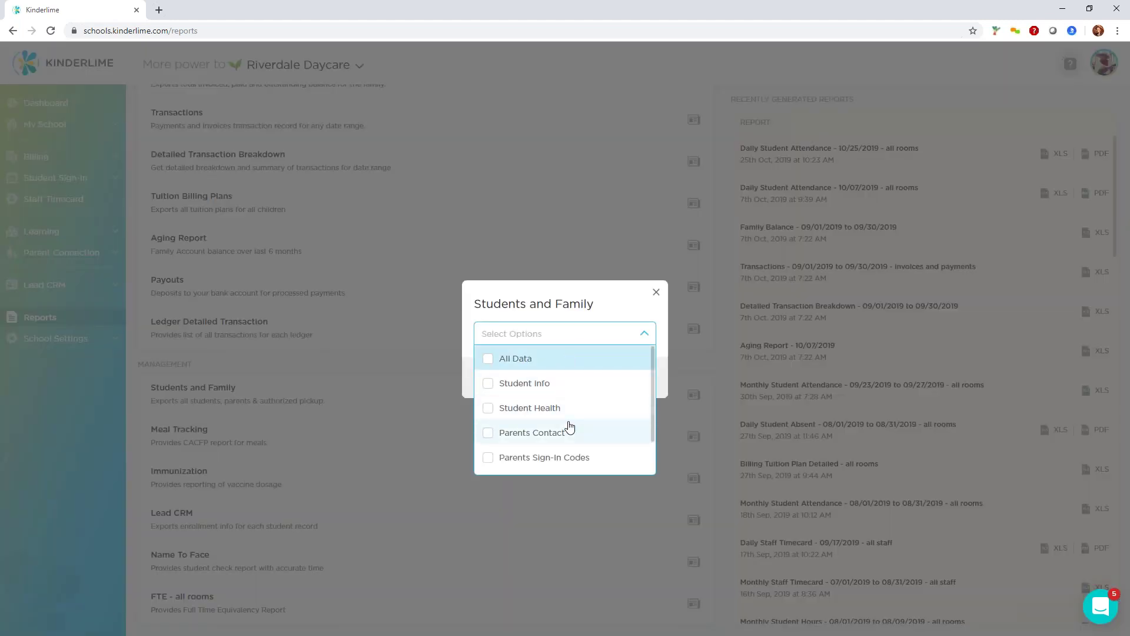
scroll(570, 427, down, 1)
click(538, 418)
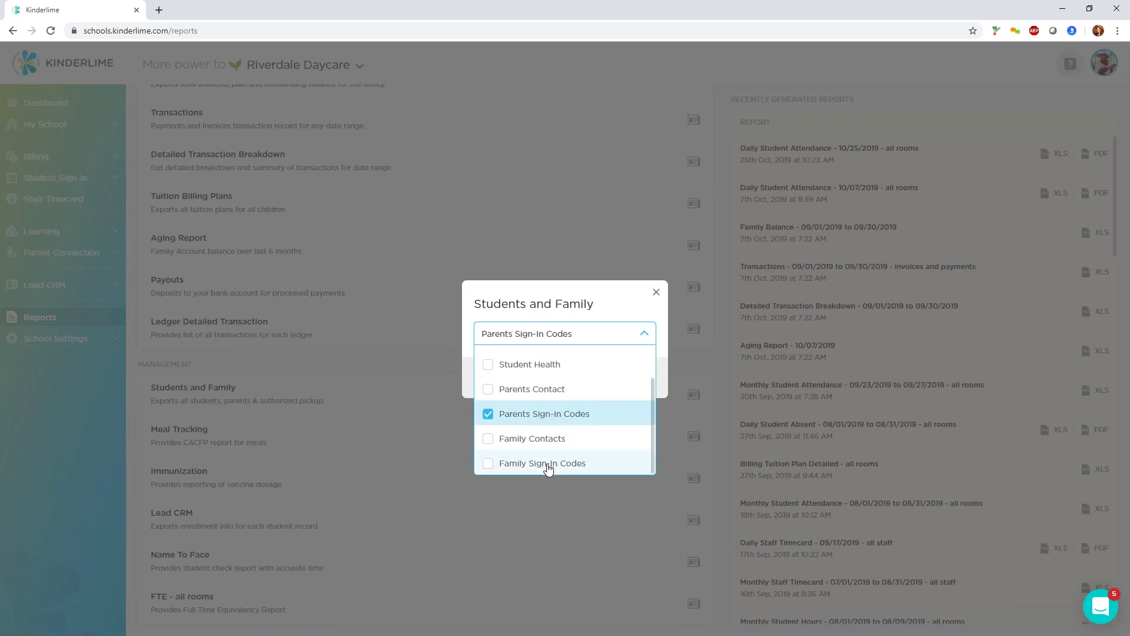
click(548, 464)
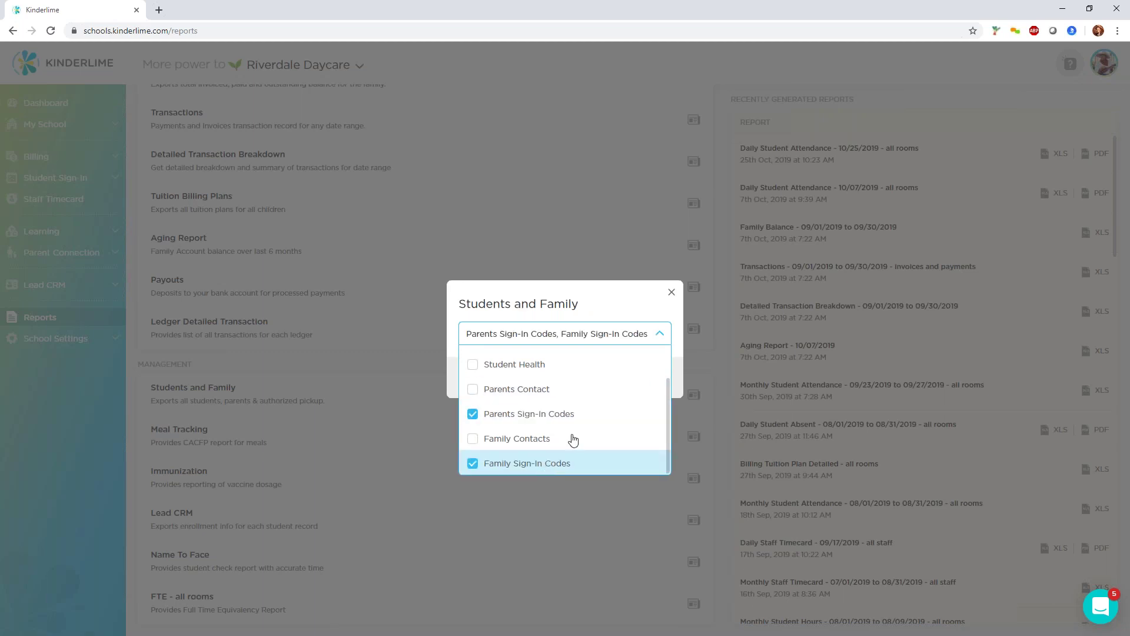
click(659, 338)
click(566, 380)
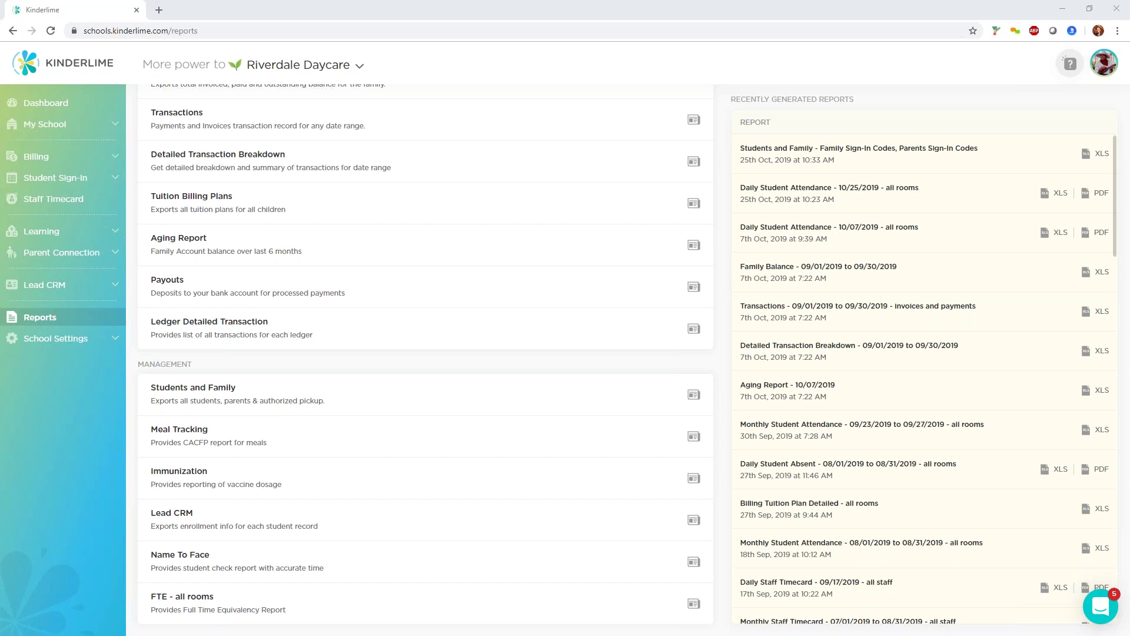
Switch to the tablet app, return to the Demo Room children list and open Sign-In attendance.
click(1062, 9)
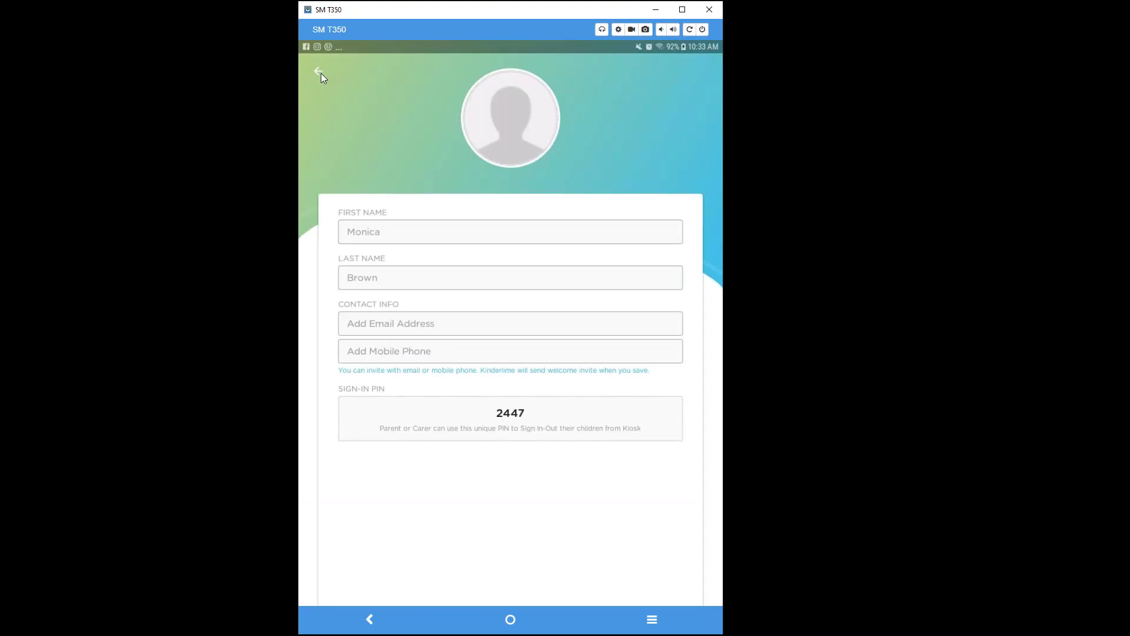
click(320, 71)
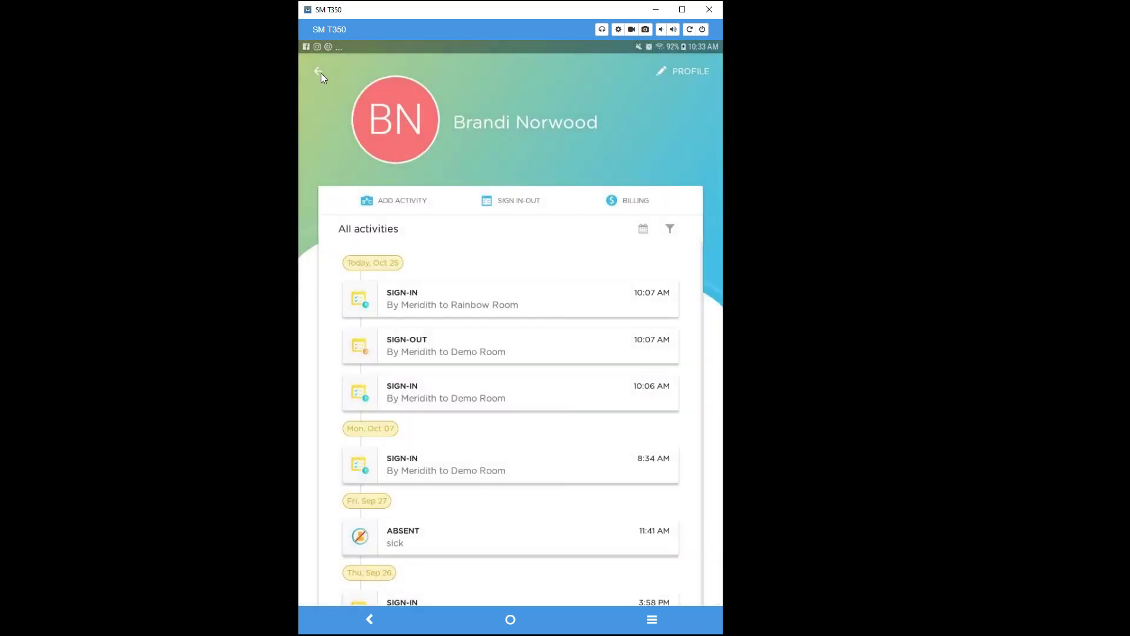
click(320, 71)
click(508, 586)
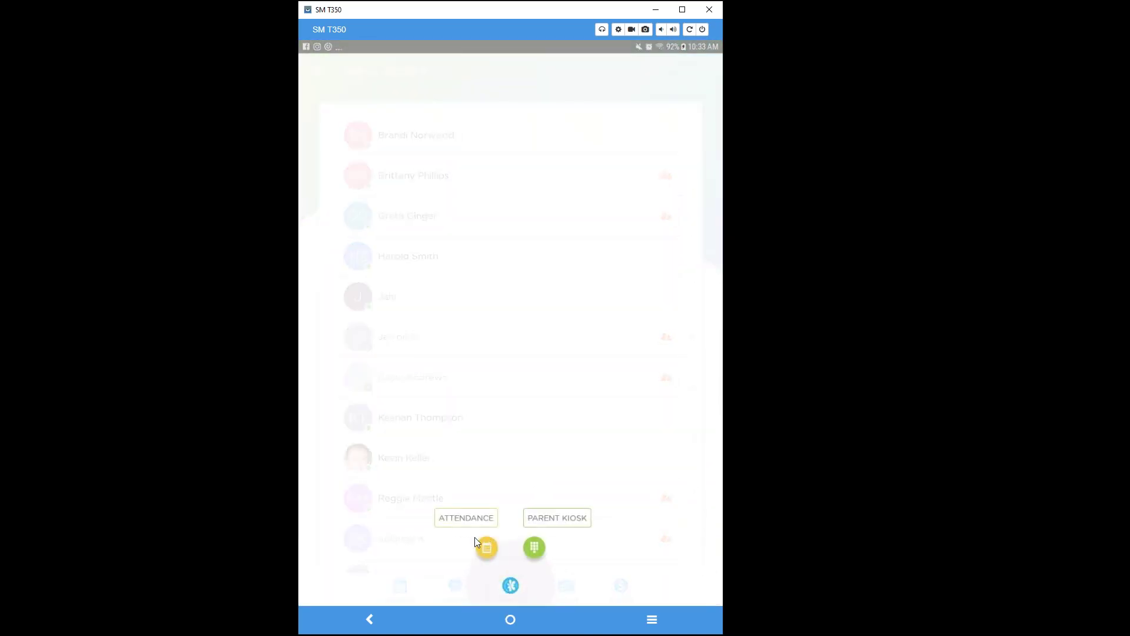
click(486, 547)
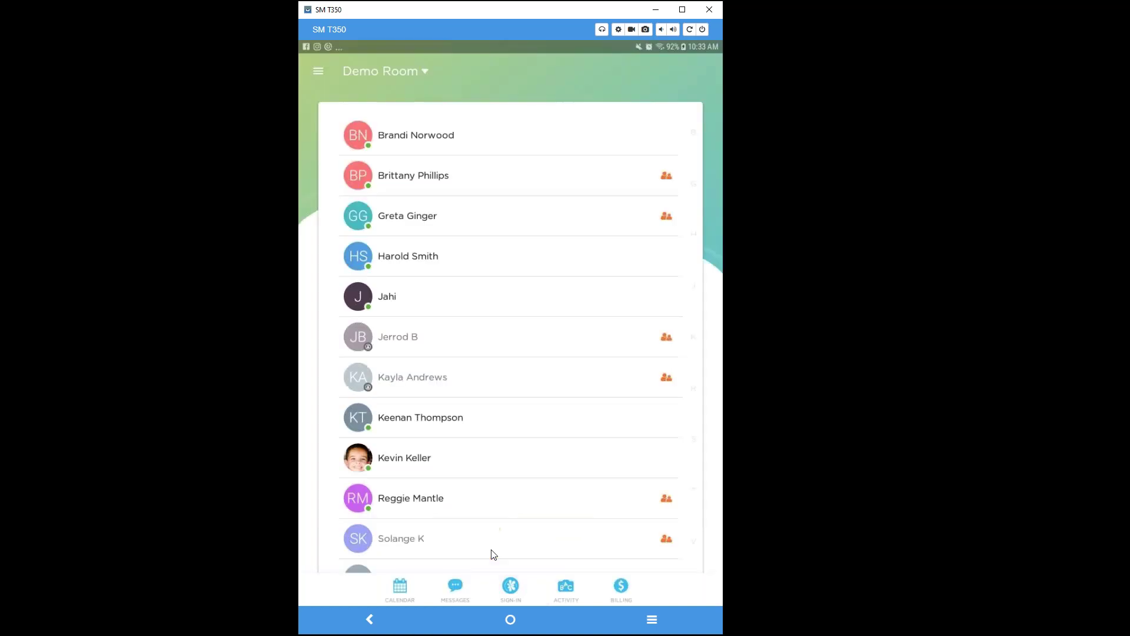
Filter attendance to All Rooms, sign in the five checked children, and review the Signed-In list.
click(424, 72)
click(412, 198)
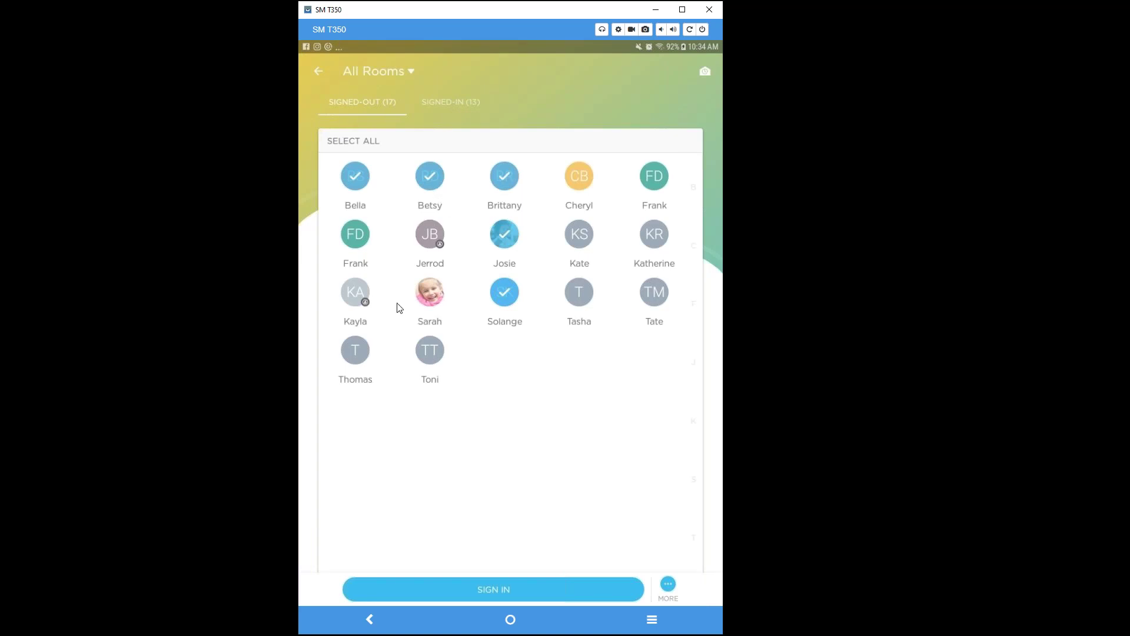
click(503, 596)
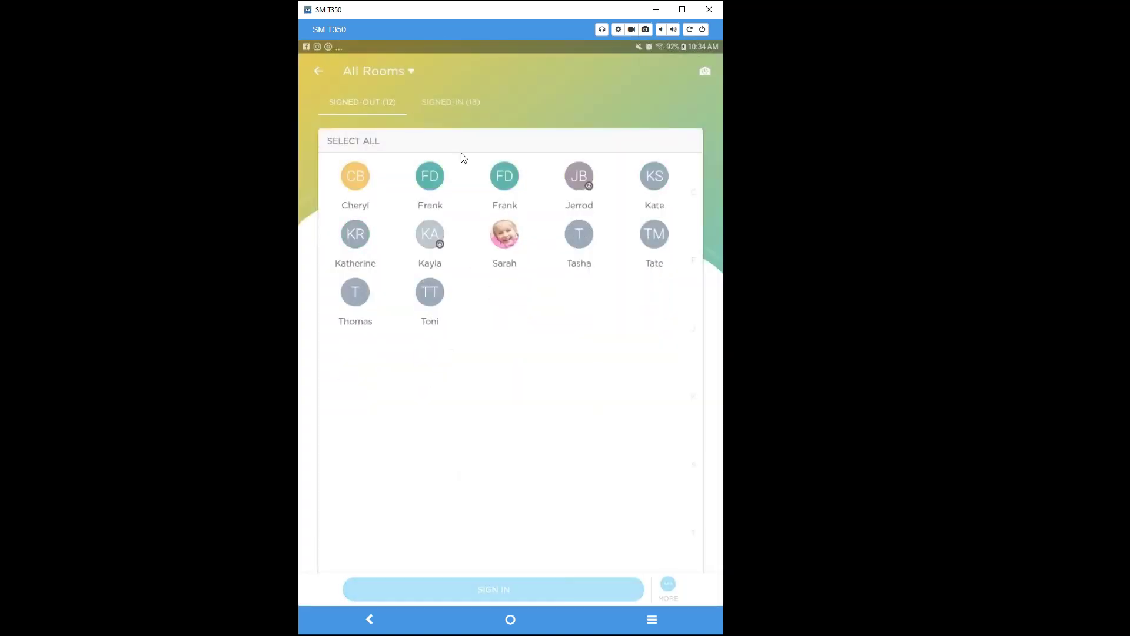
click(442, 103)
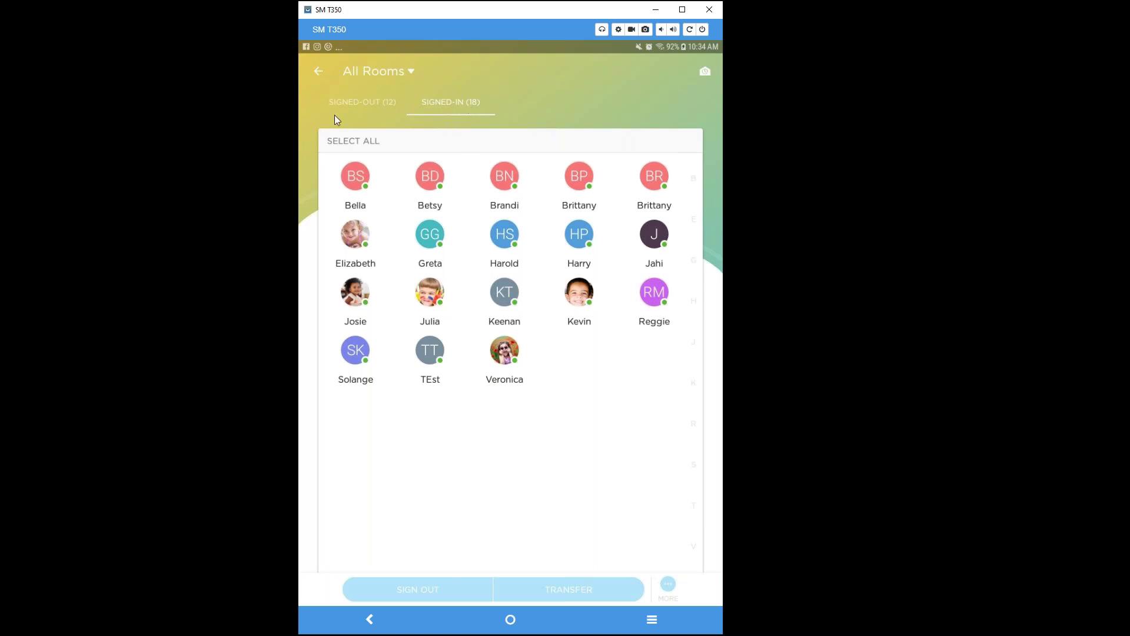
click(320, 72)
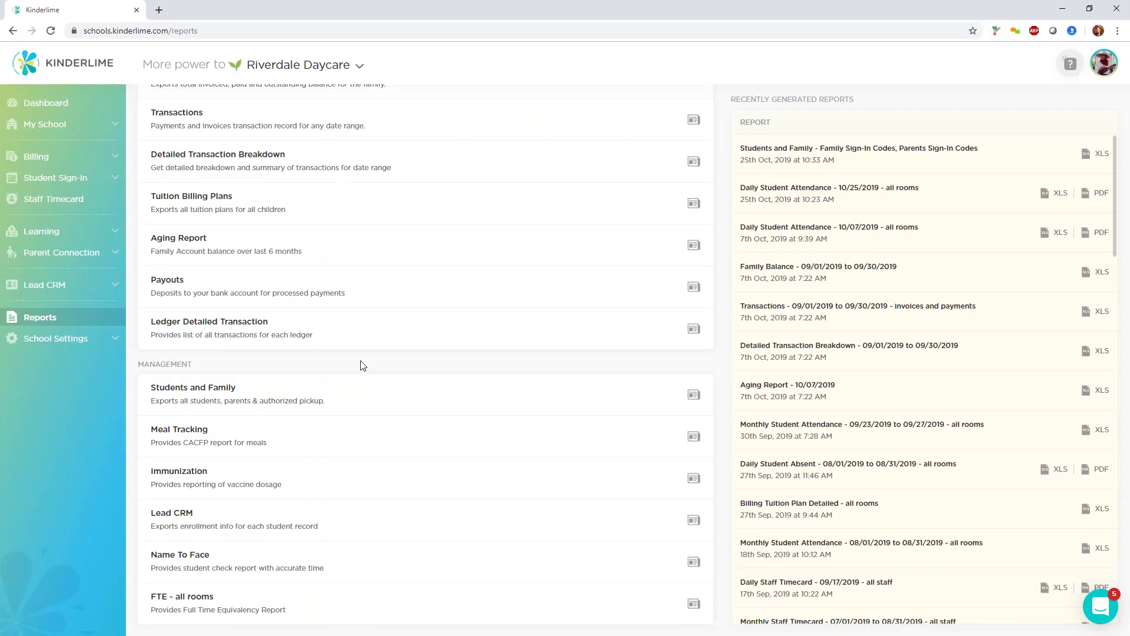
scroll(361, 363, up, 7)
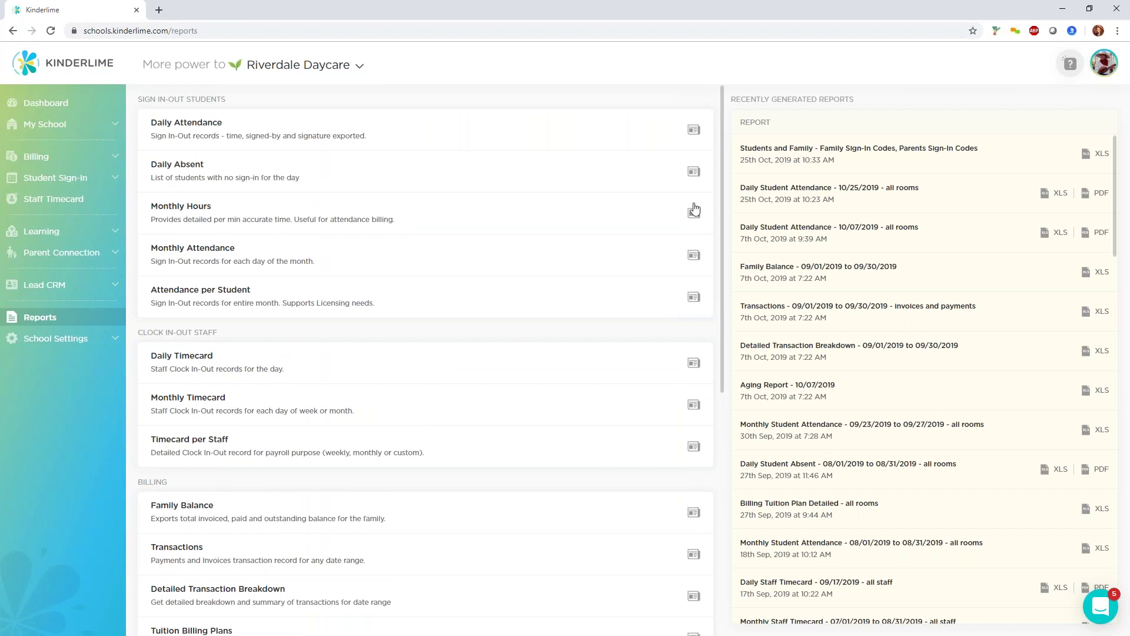
Try different rooms and end dates in the Monthly Hours report settings, then close them without generating.
click(693, 212)
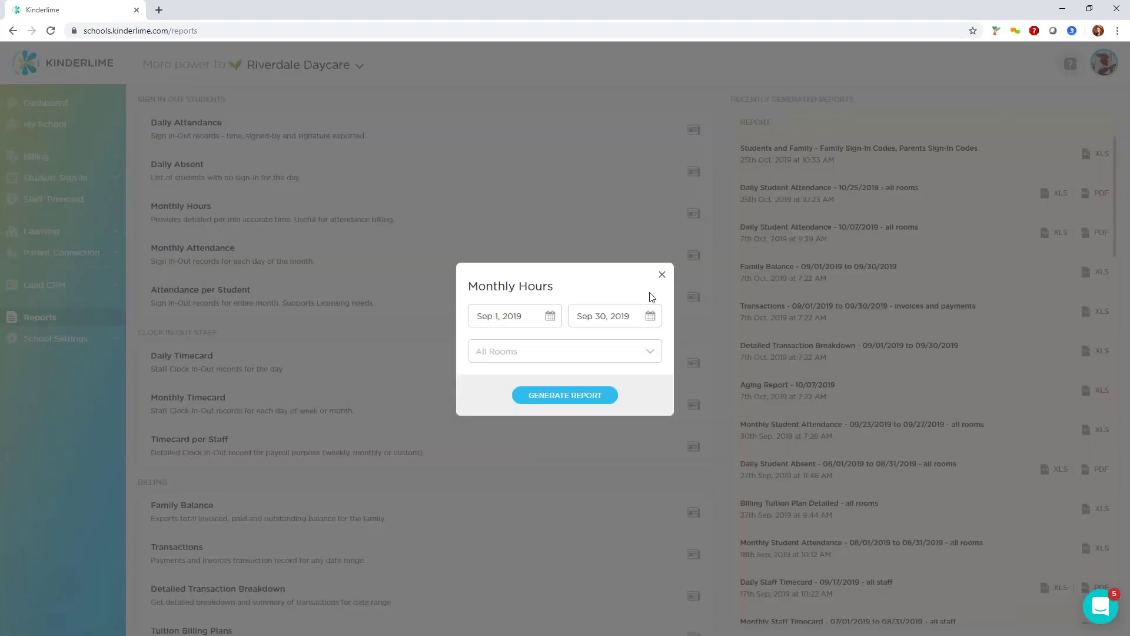
click(619, 353)
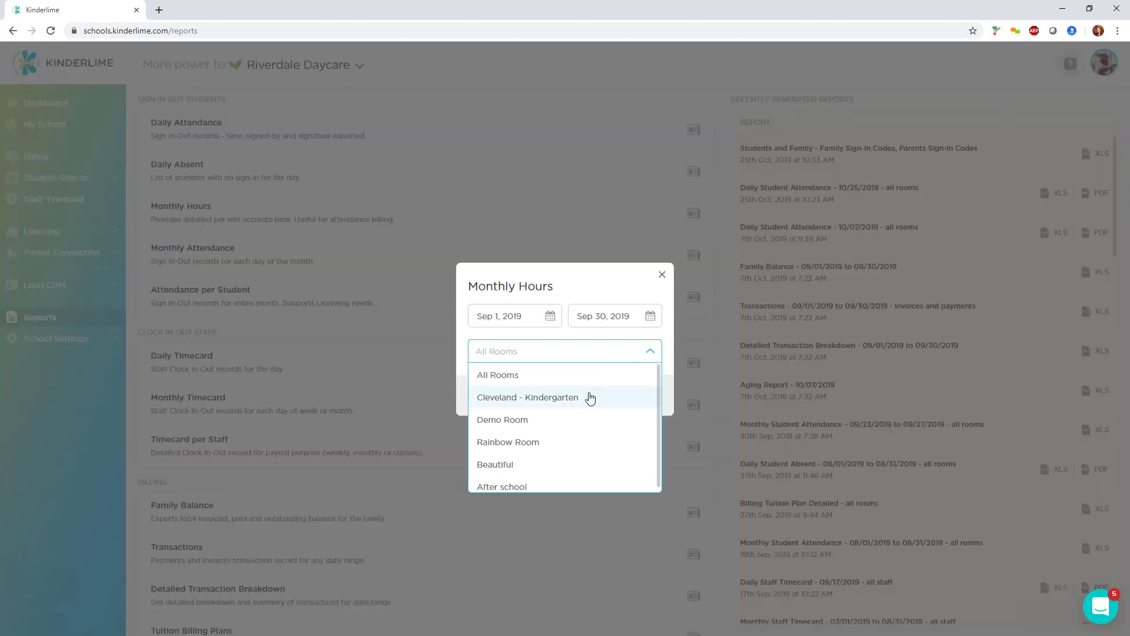
click(590, 398)
click(646, 358)
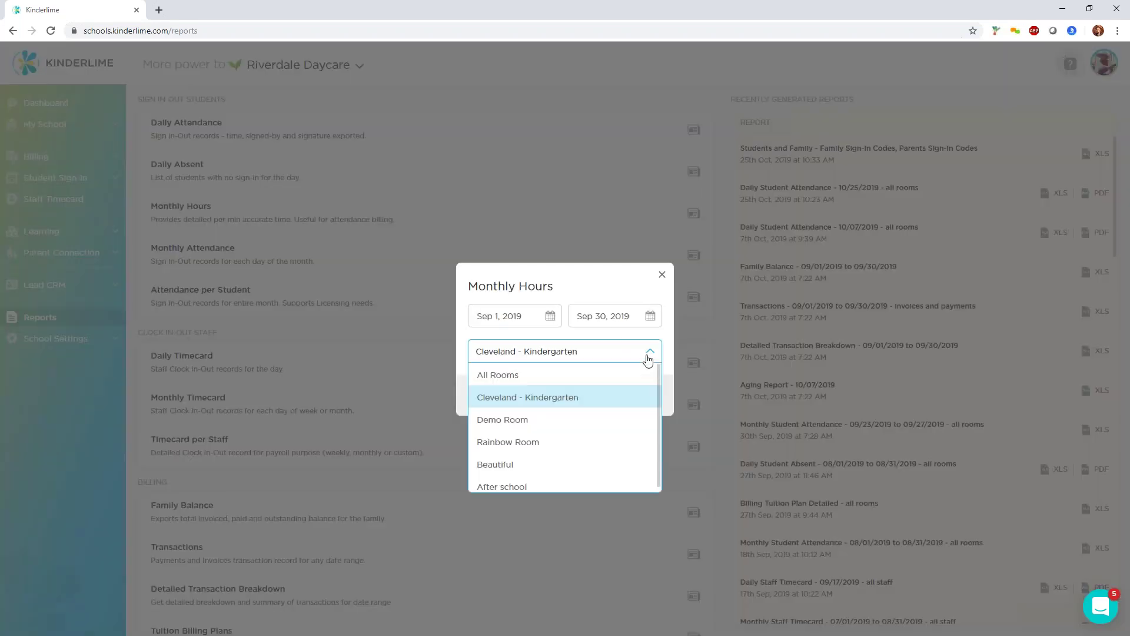
click(583, 420)
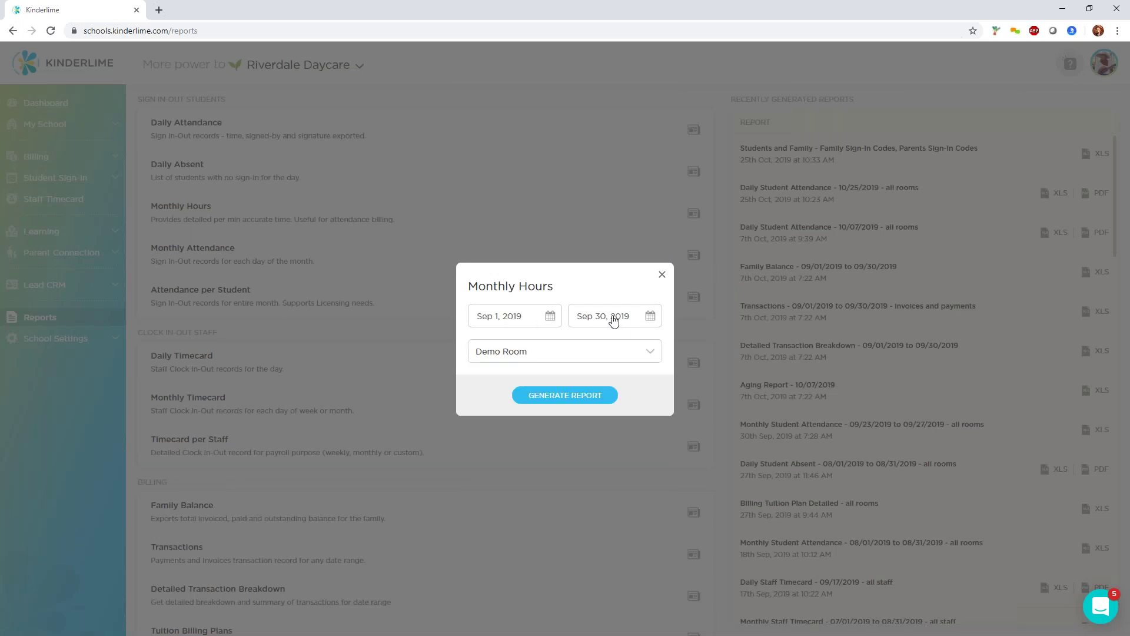
click(649, 317)
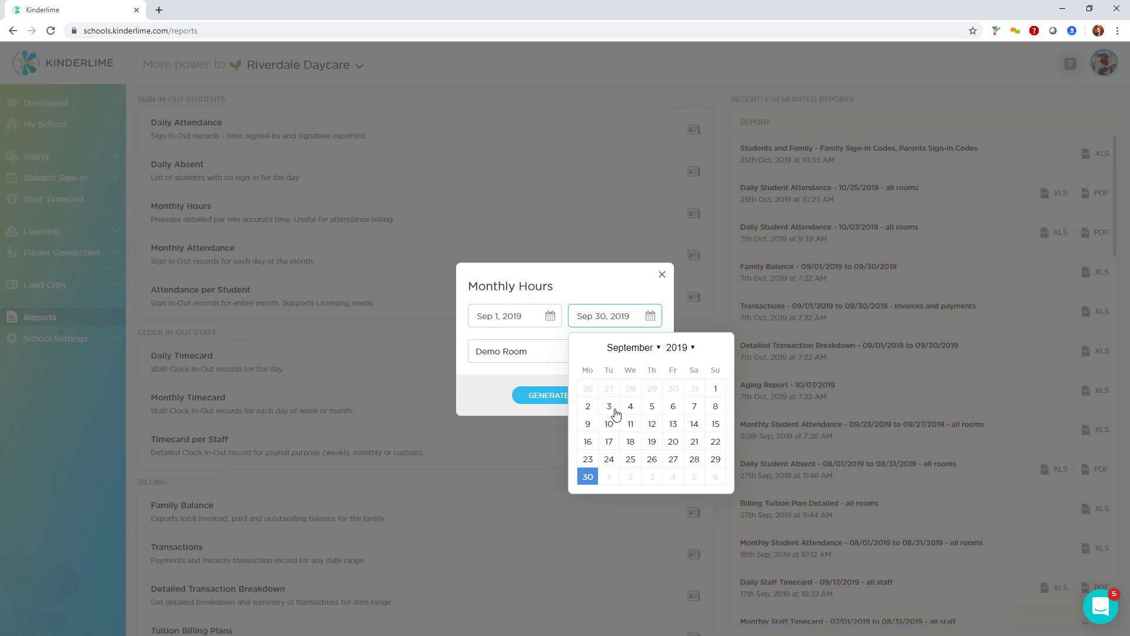
click(587, 407)
click(641, 326)
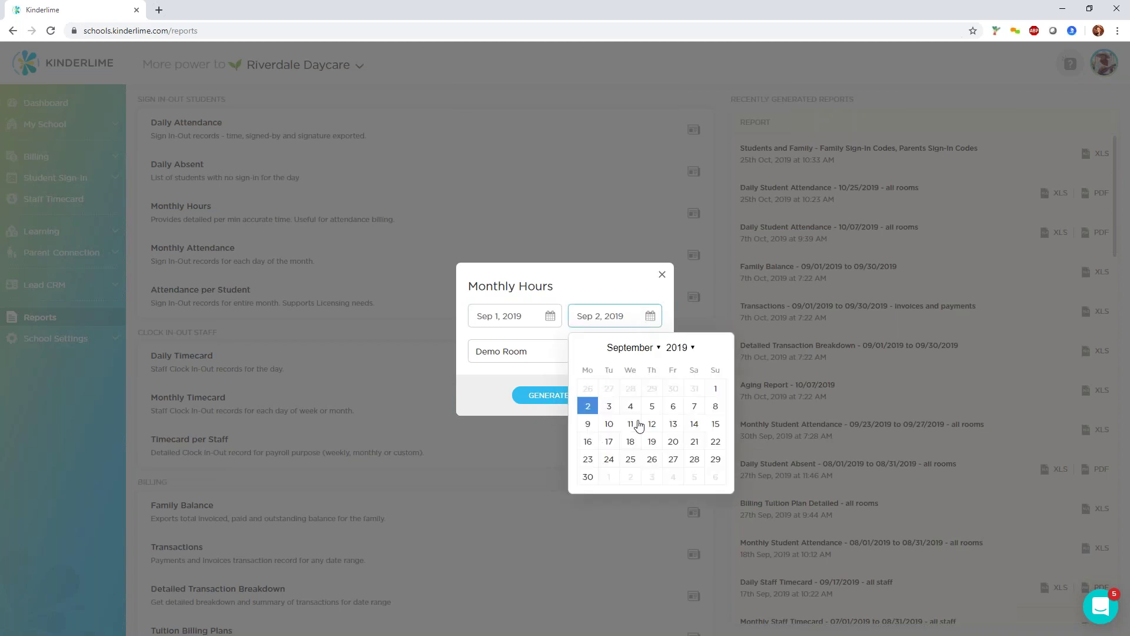
click(717, 406)
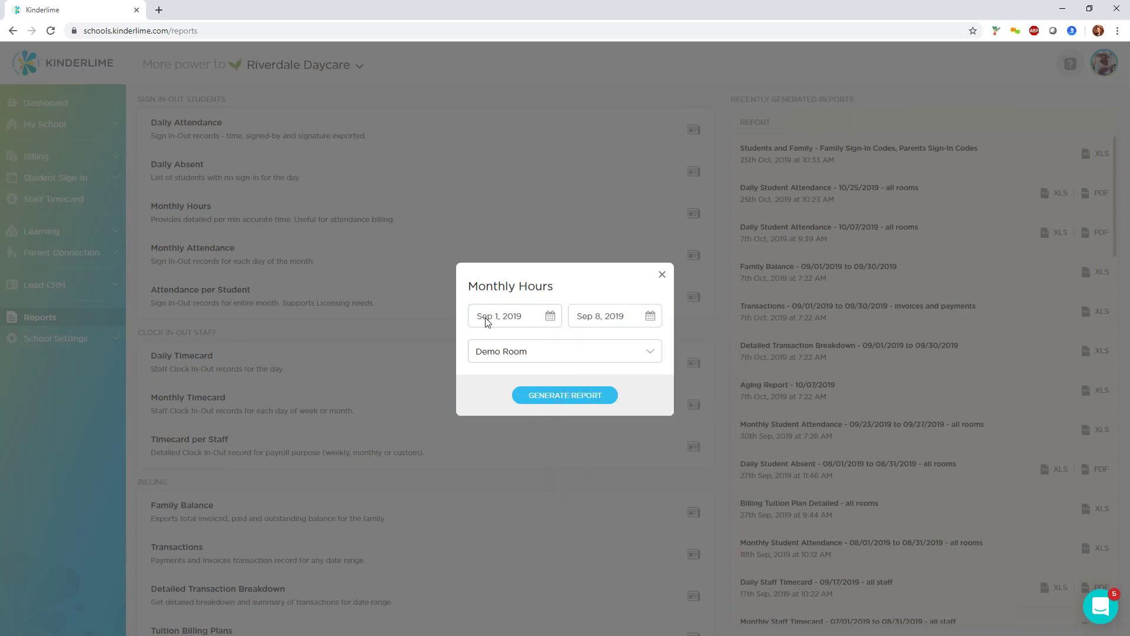
click(579, 363)
click(577, 362)
click(577, 359)
click(557, 461)
click(661, 274)
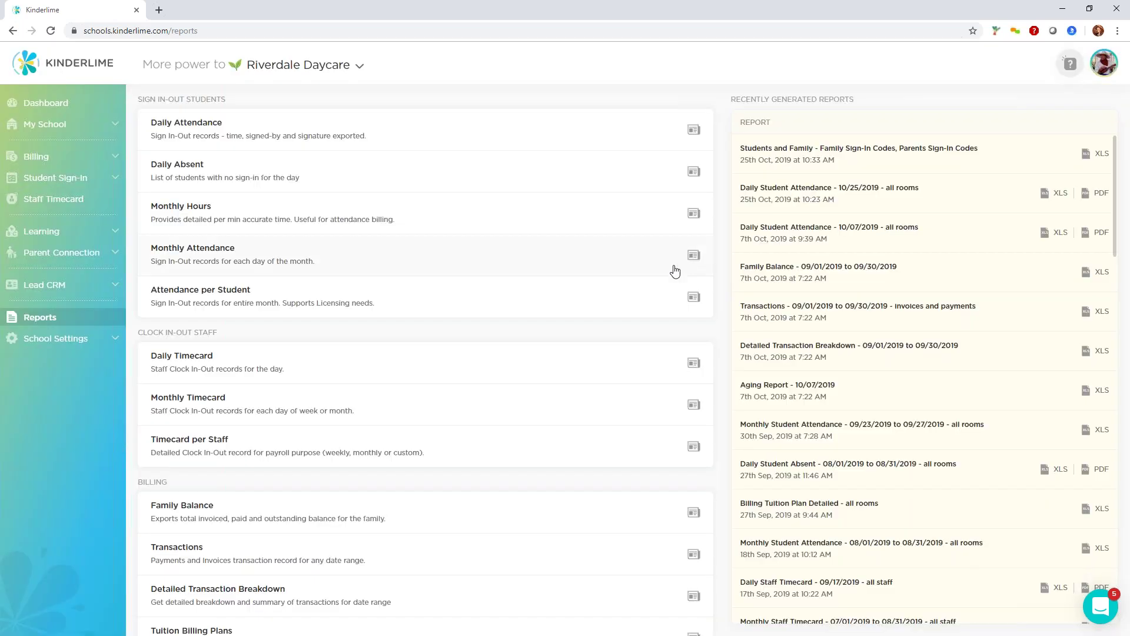
Set the Monthly Attendance report to Demo Room with end date Sep 16, 2019, and generate it.
click(693, 255)
click(603, 338)
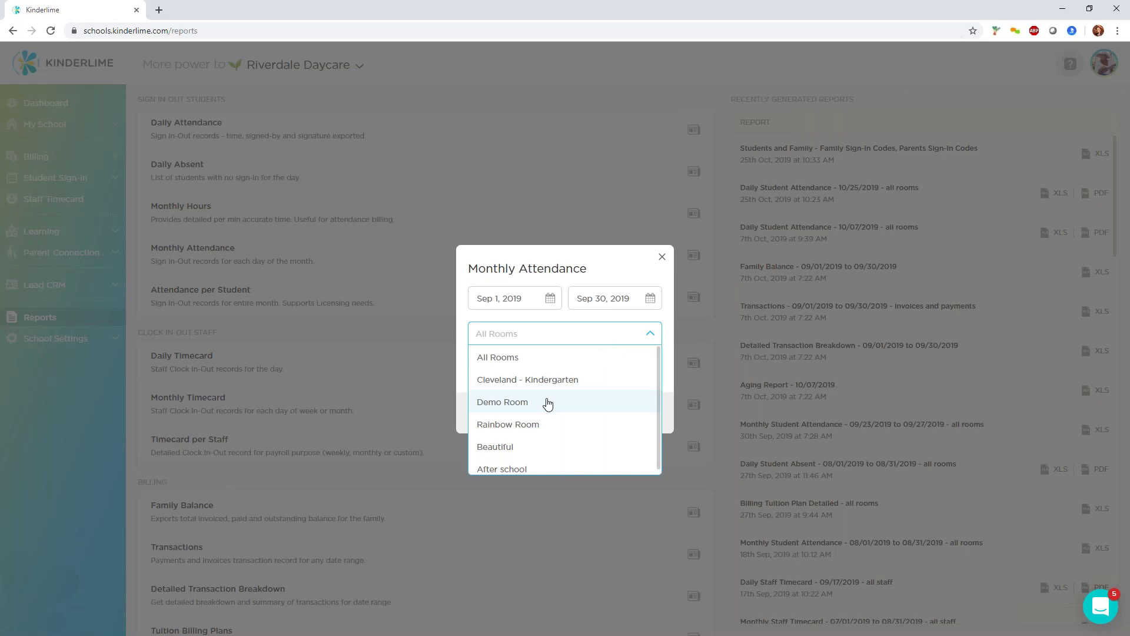
click(548, 403)
click(525, 306)
click(609, 300)
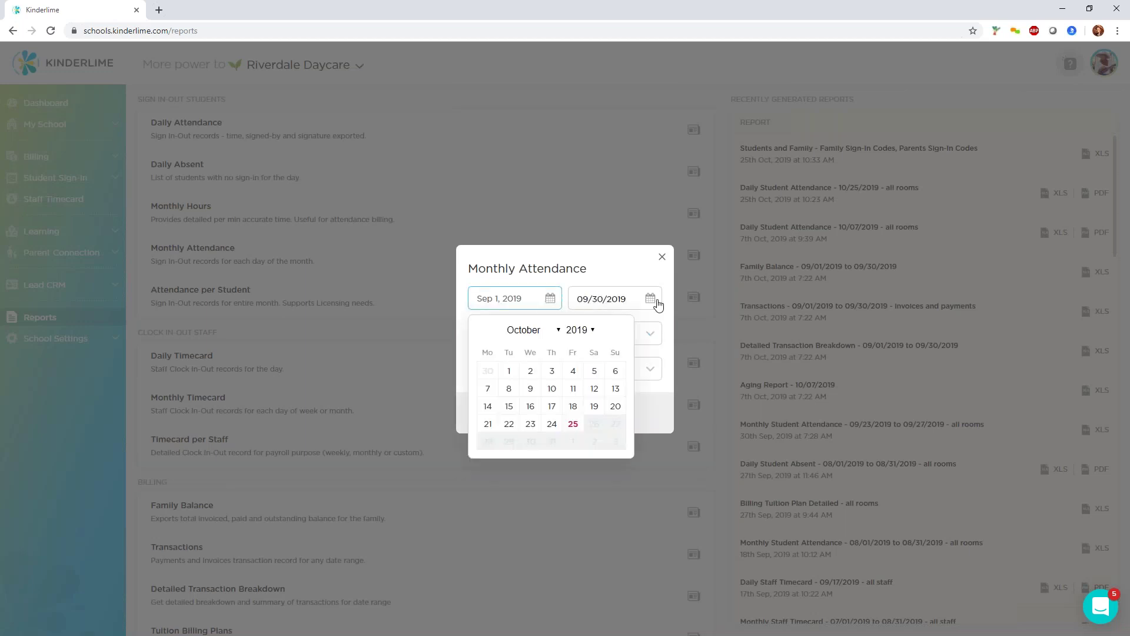
click(658, 304)
click(585, 425)
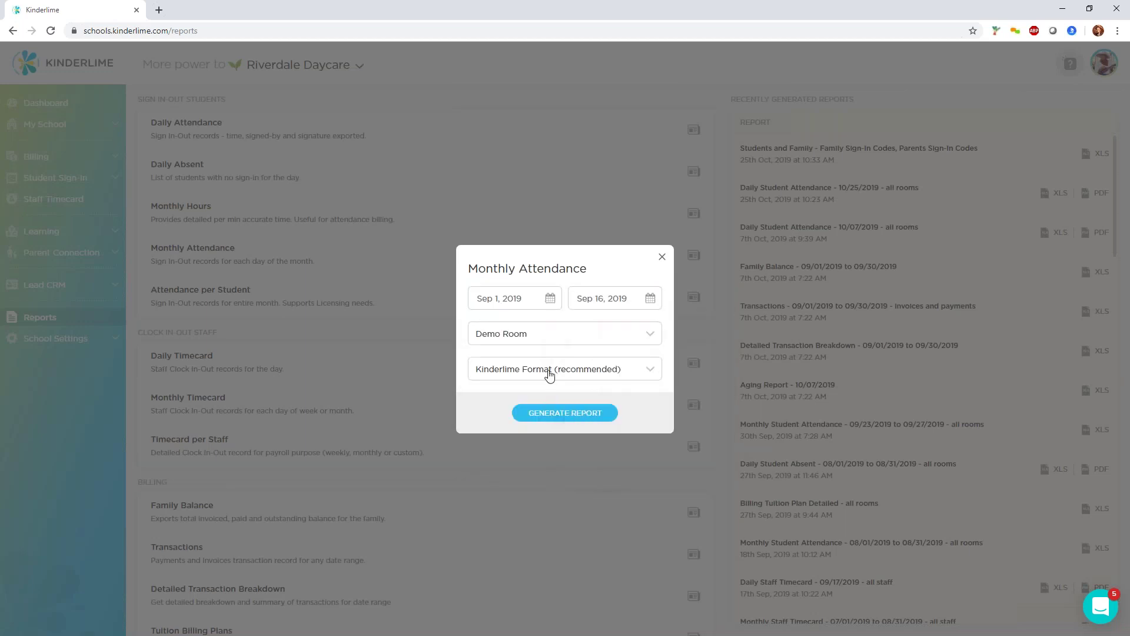
click(553, 413)
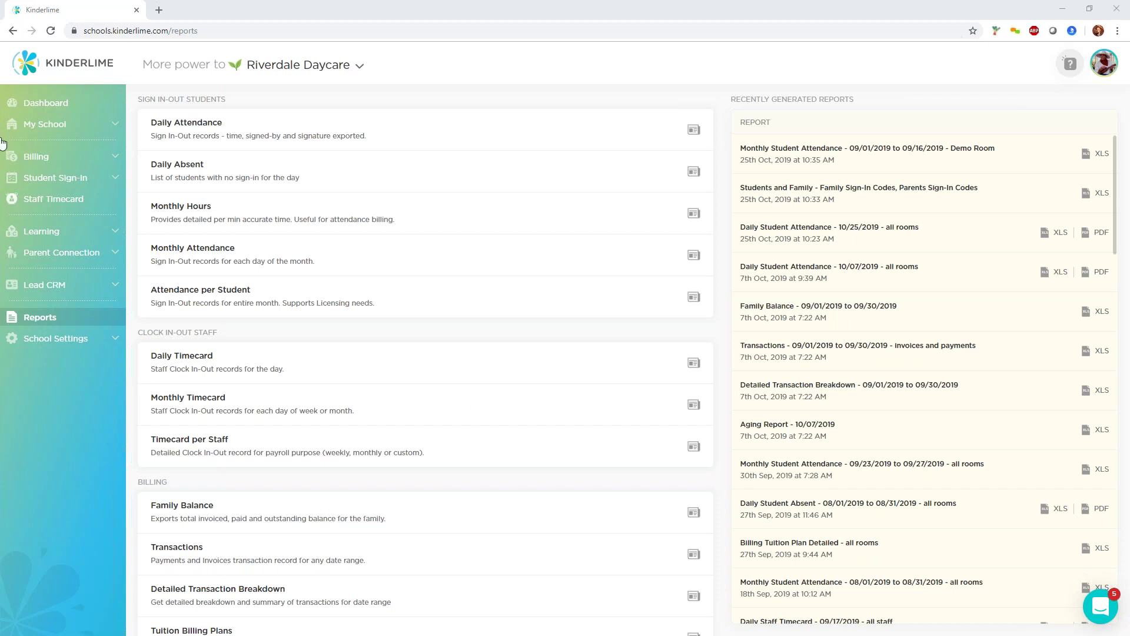
Go to Billing > Recurring Plans and begin creating a new Attendance Plan.
click(39, 157)
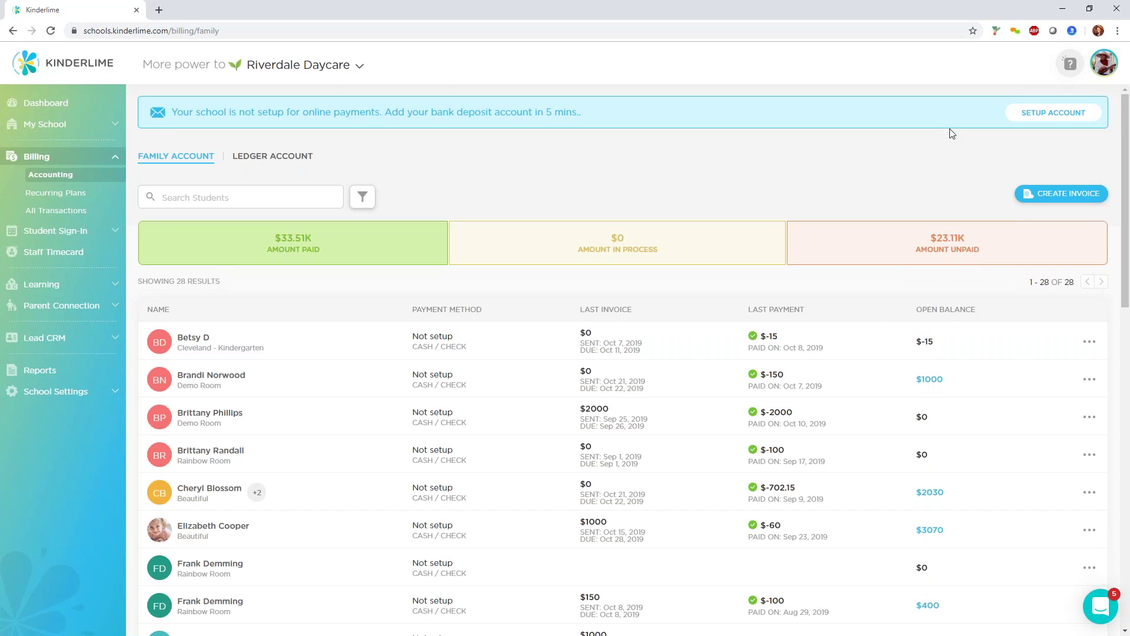
click(56, 192)
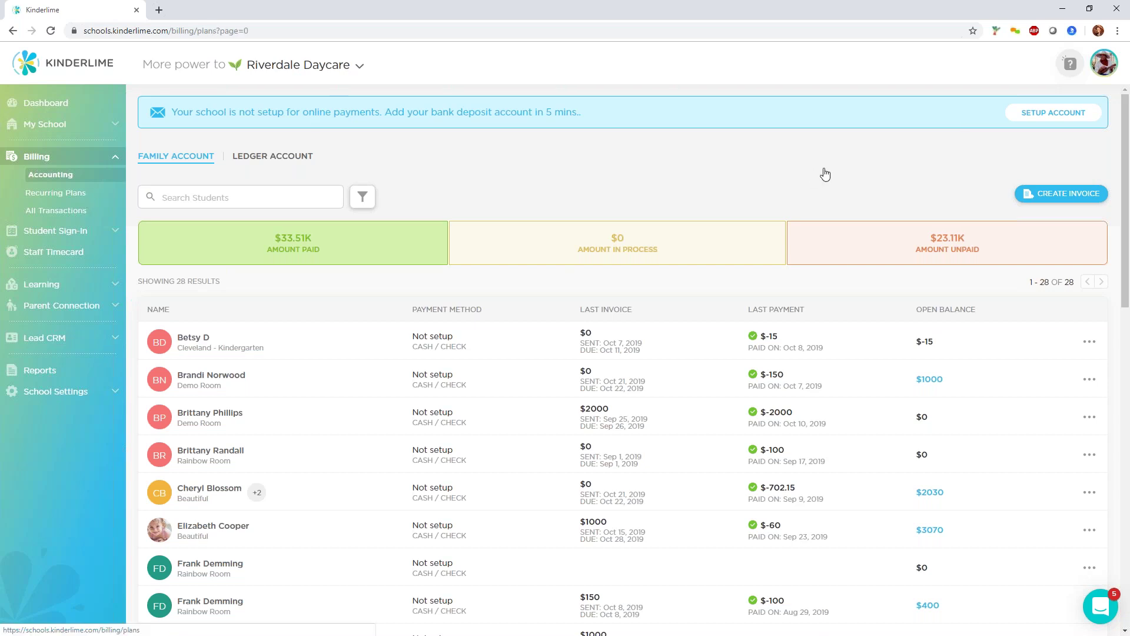
click(1058, 111)
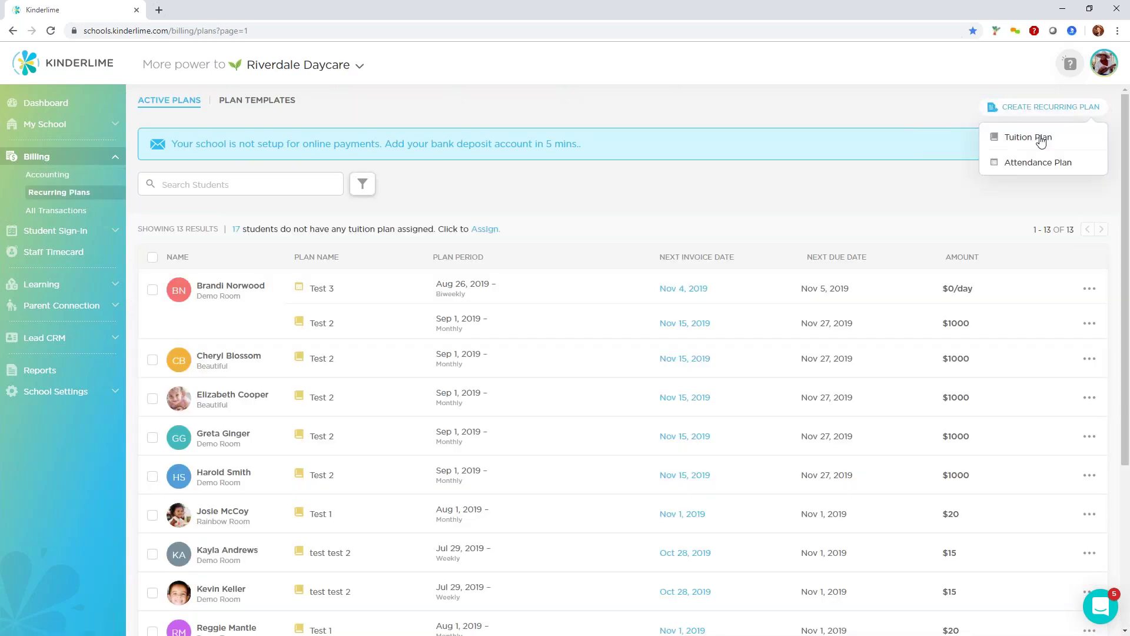
click(1039, 166)
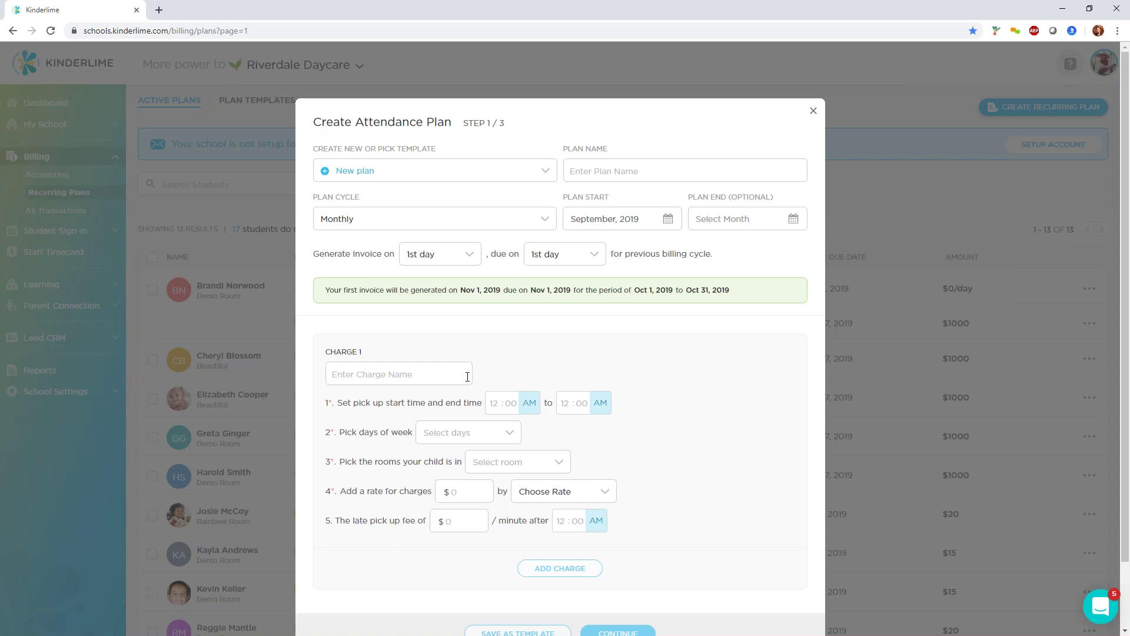
Close the Create Attendance Plan form unsaved and move on to Parent Connection Newsletters.
click(814, 114)
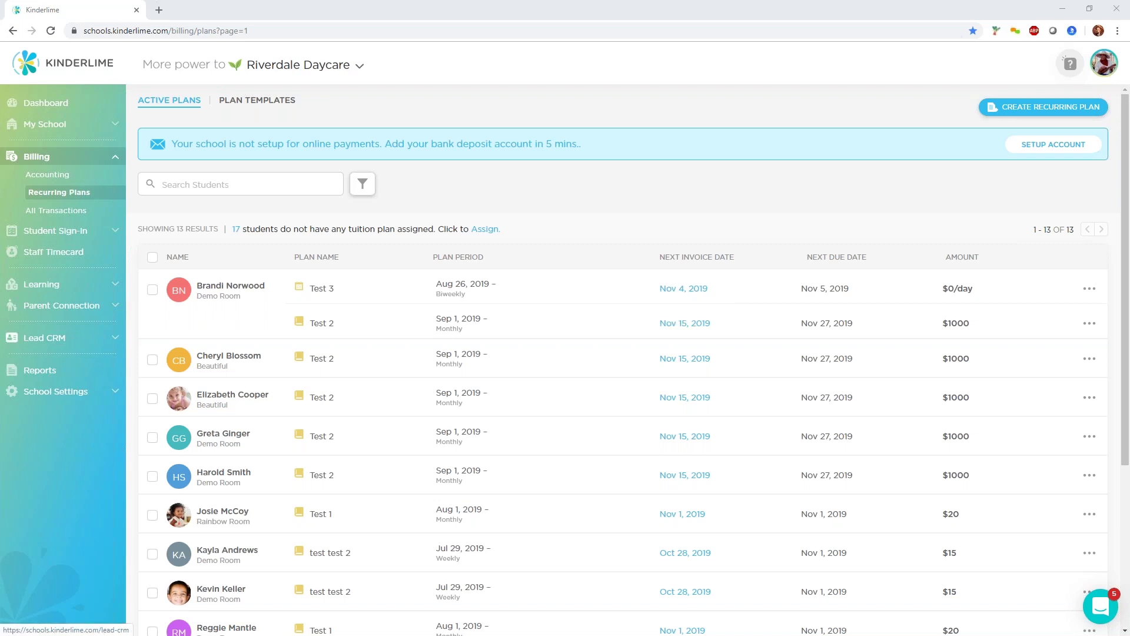
click(59, 309)
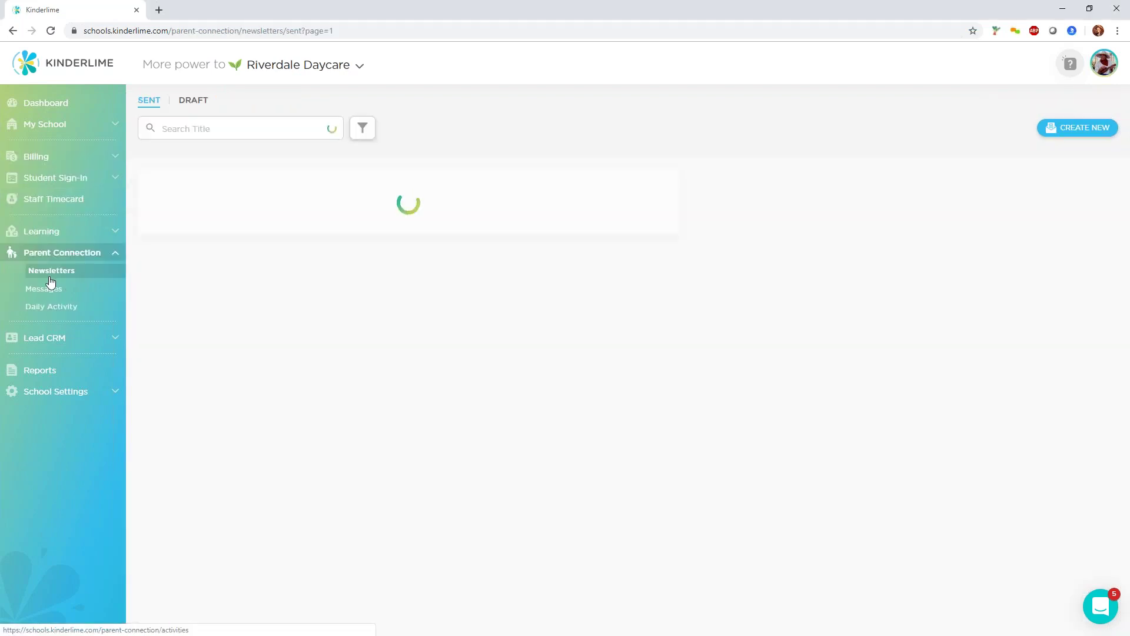
Open Parent Connection Messages, listing the four parent conversations from Mar 4 and Mar 20.
click(46, 291)
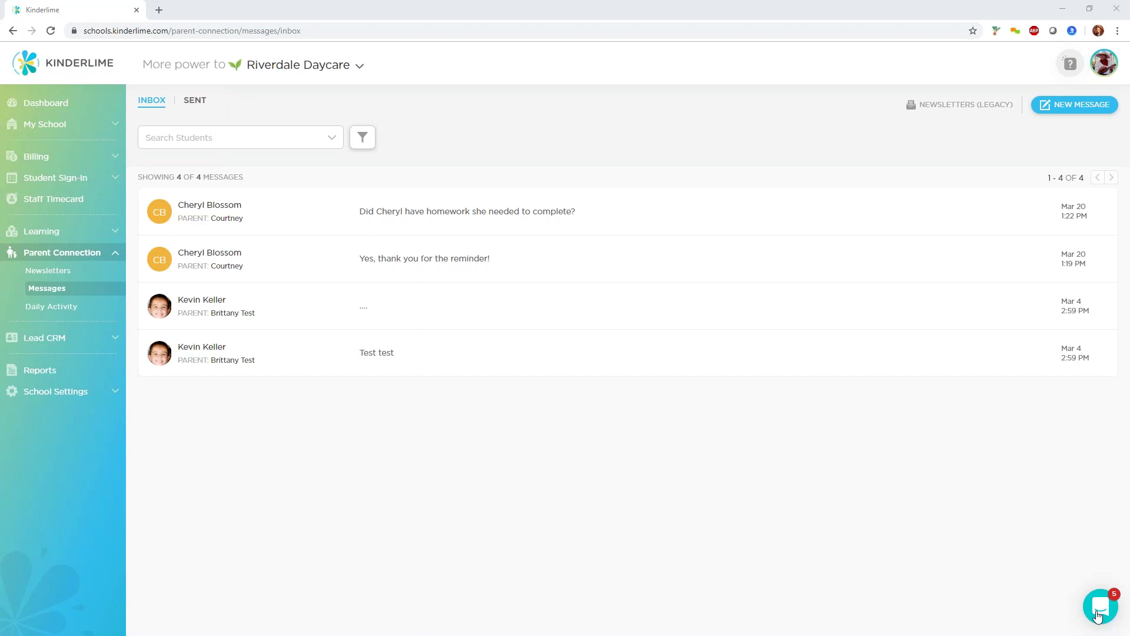
Open the support chat panel from the launcher bubble at bottom right.
click(1098, 615)
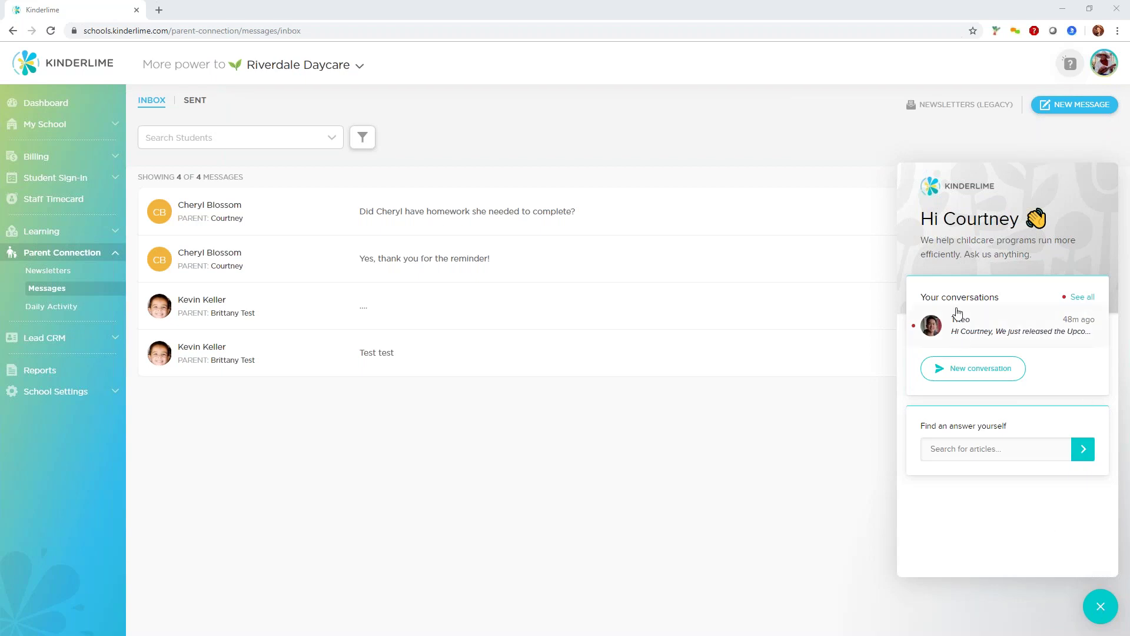
Close the support chat panel so the four dated parent messages are fully visible.
click(1100, 608)
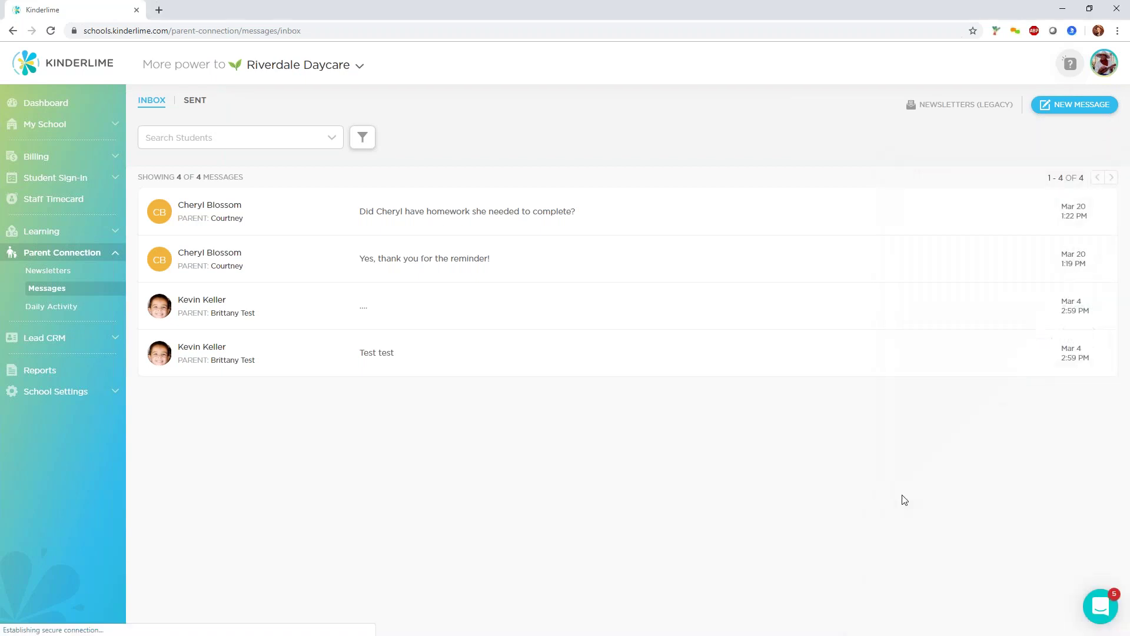
Reopen the Kinderlime support chat and begin a new, empty conversation with the support team.
click(1092, 604)
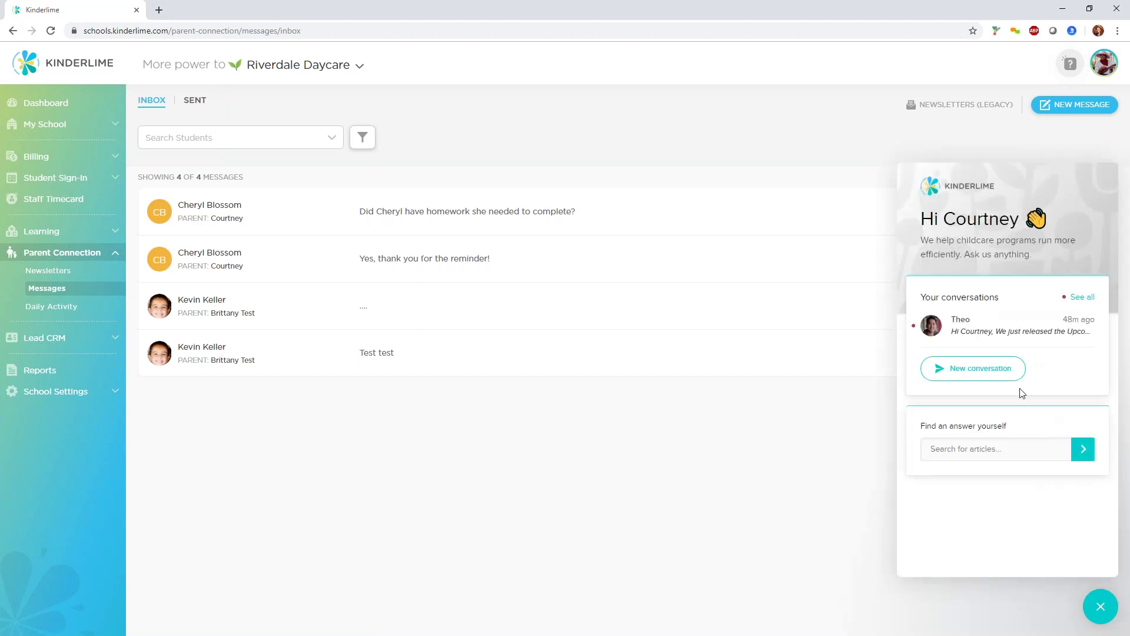
click(969, 375)
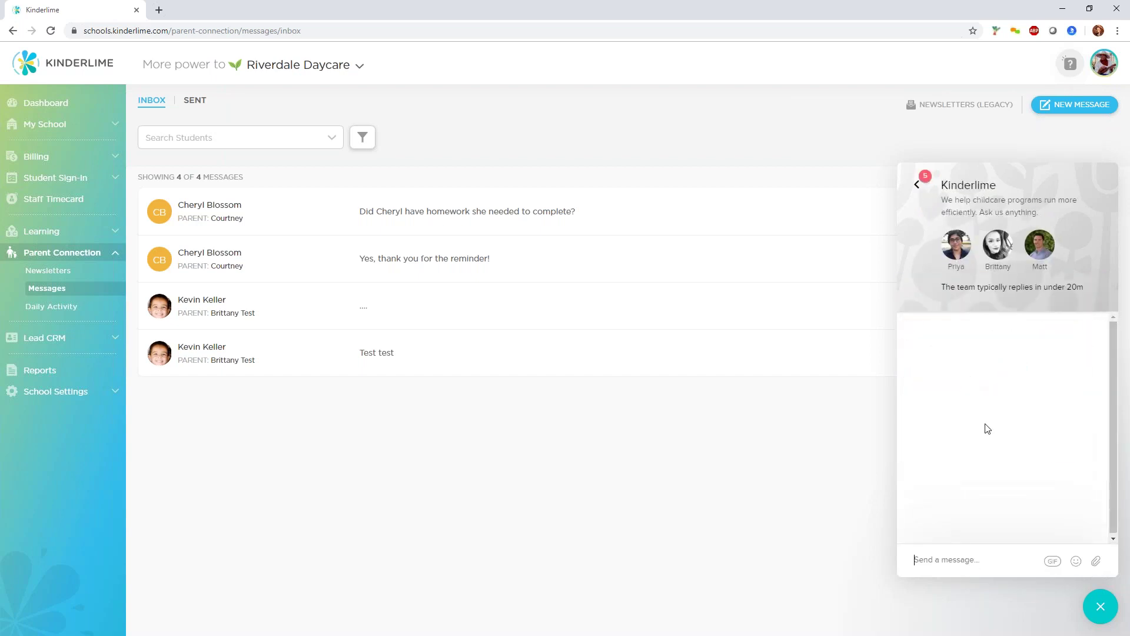